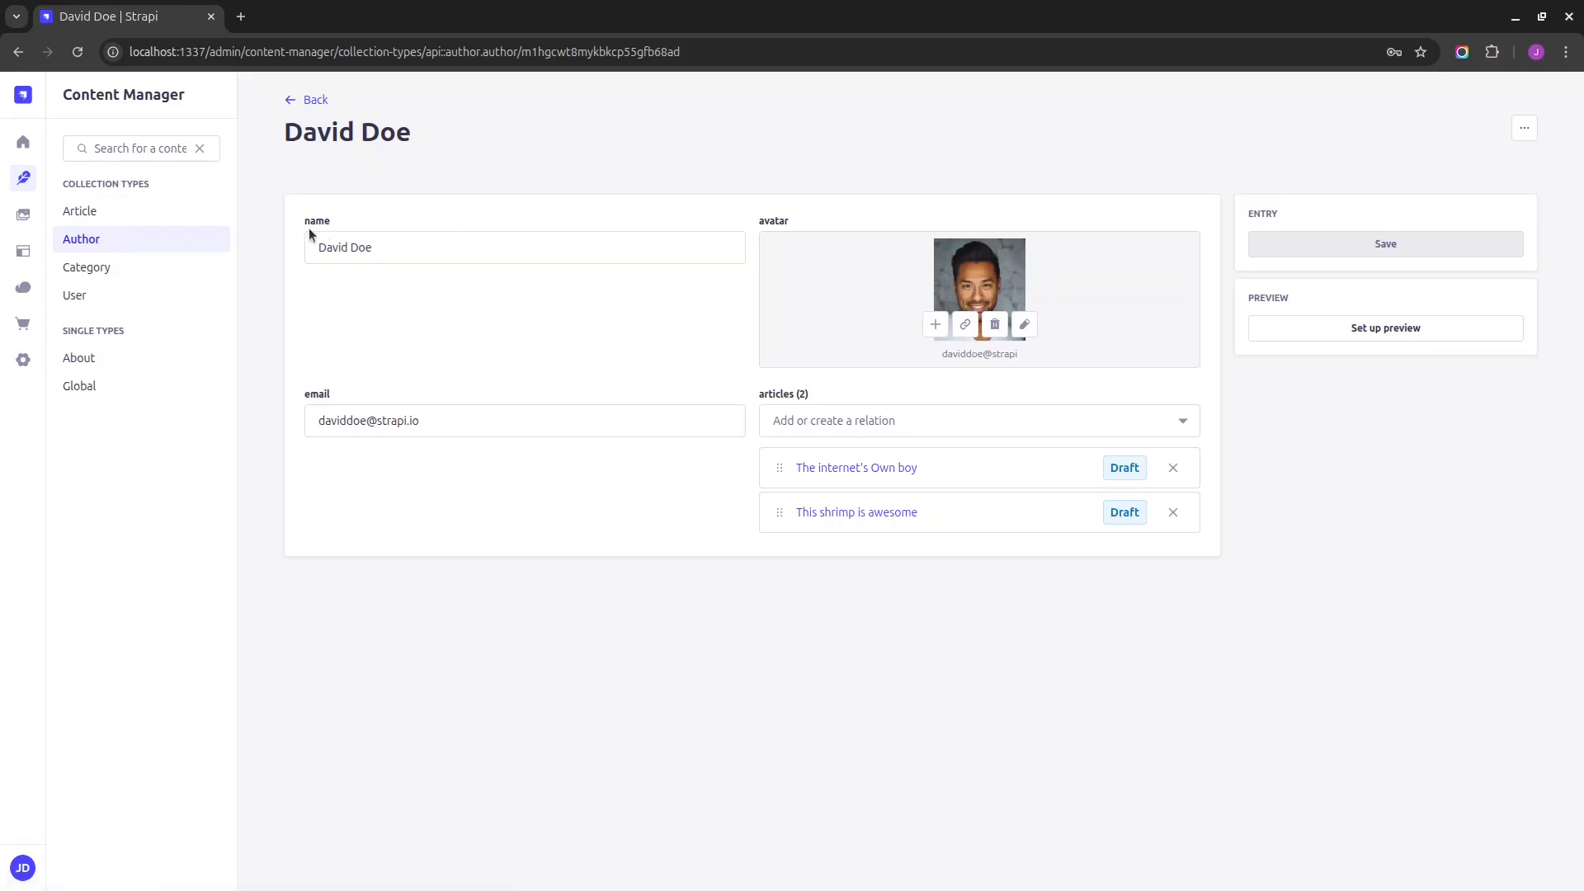
pyautogui.moveTo(303, 223); pyautogui.dragTo(330, 230)
pyautogui.moveTo(752, 387); pyautogui.dragTo(802, 386)
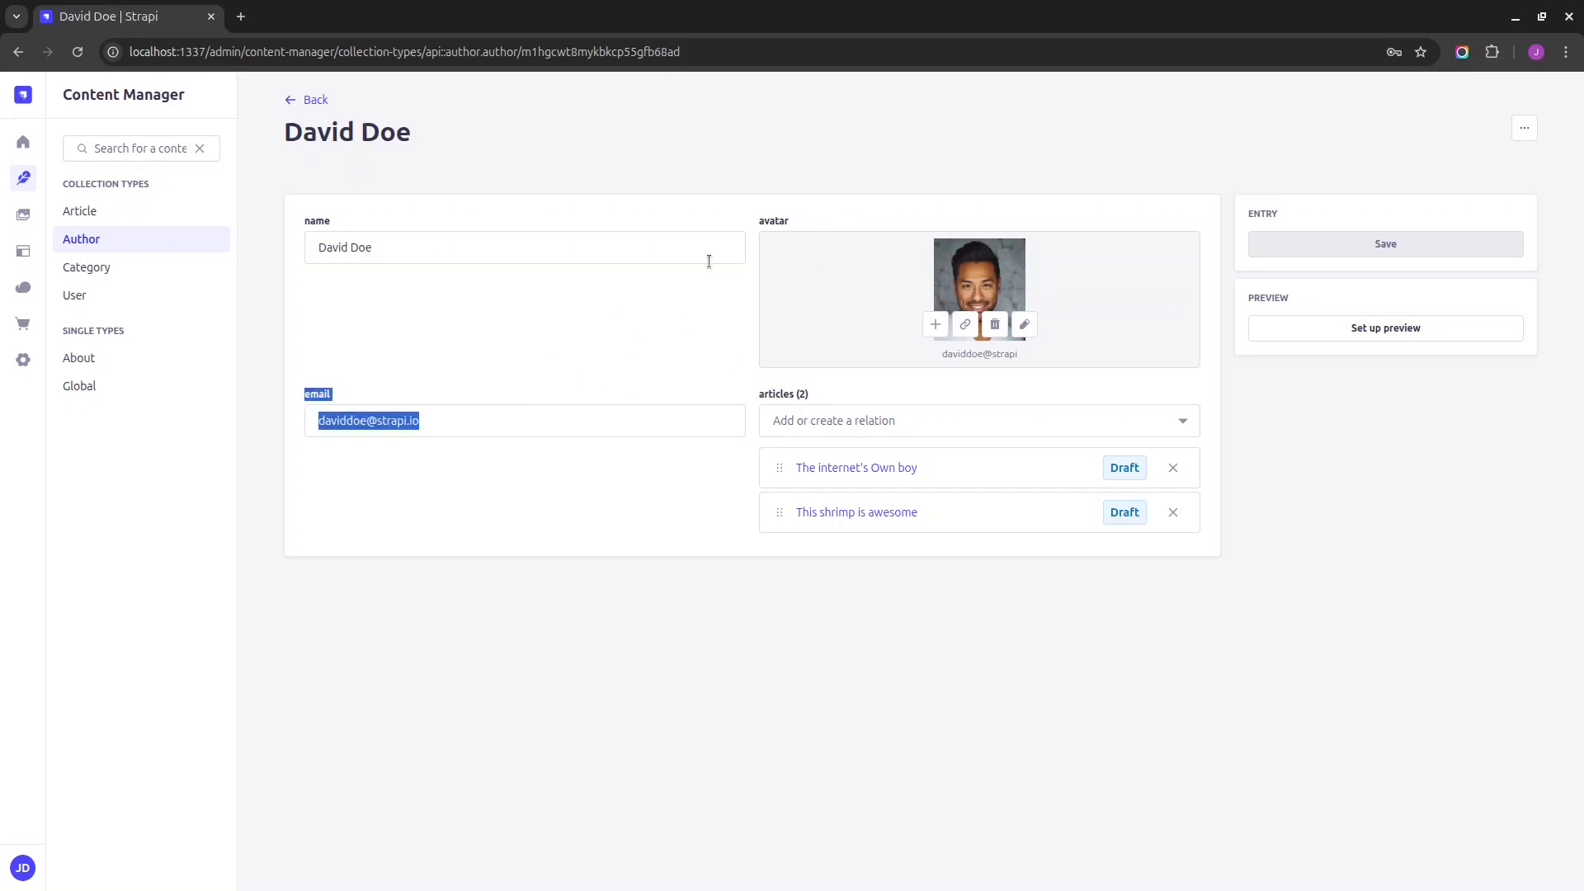
pyautogui.click(591, 255)
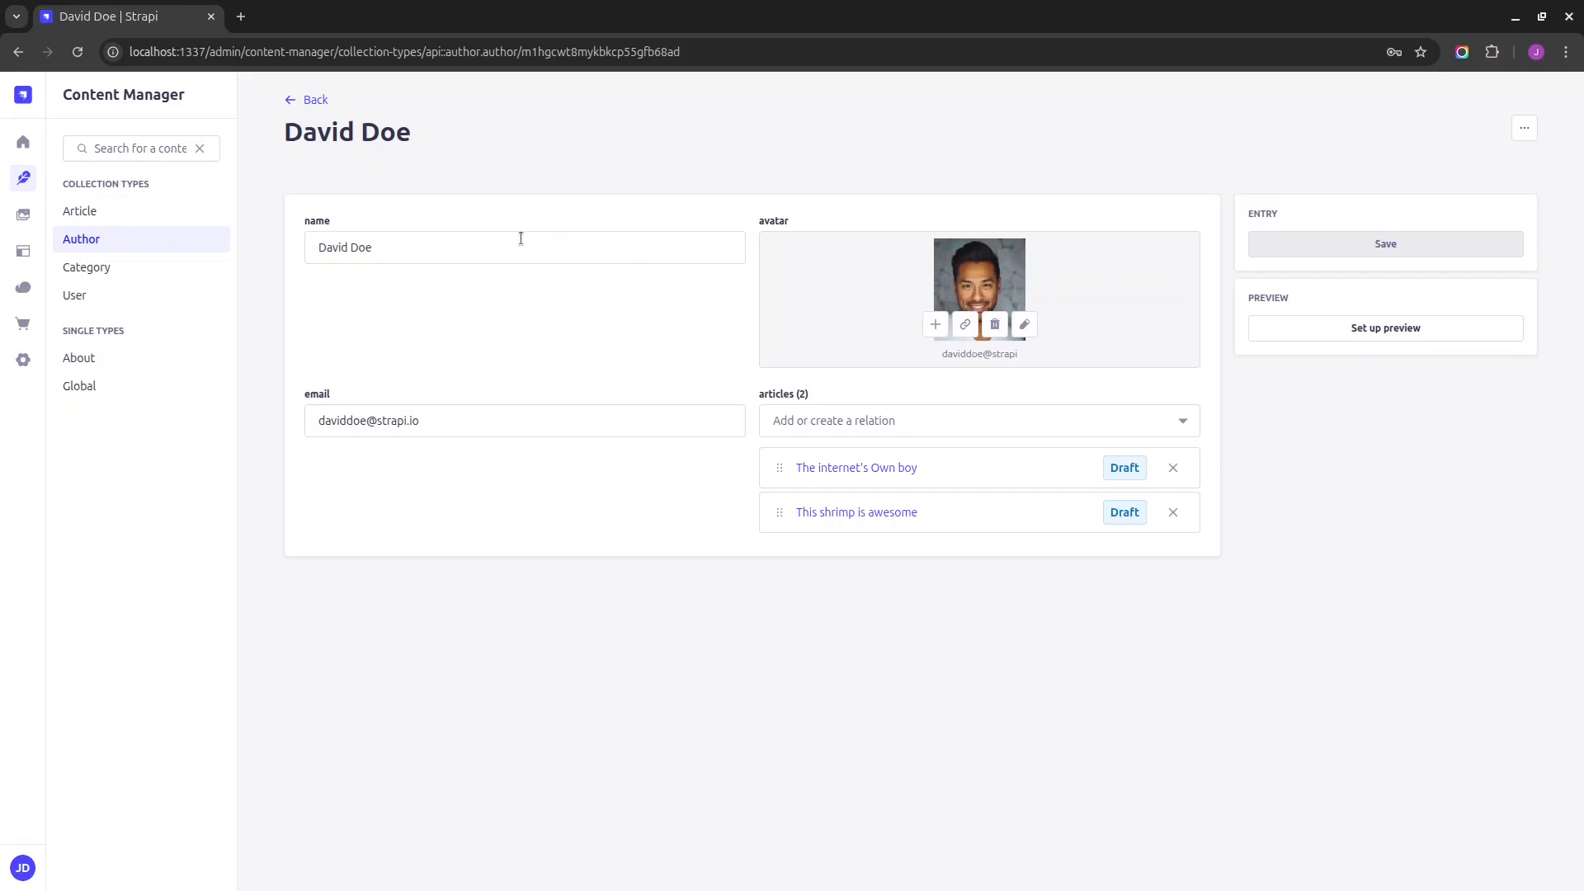
pyautogui.click(410, 242)
pyautogui.click(484, 415)
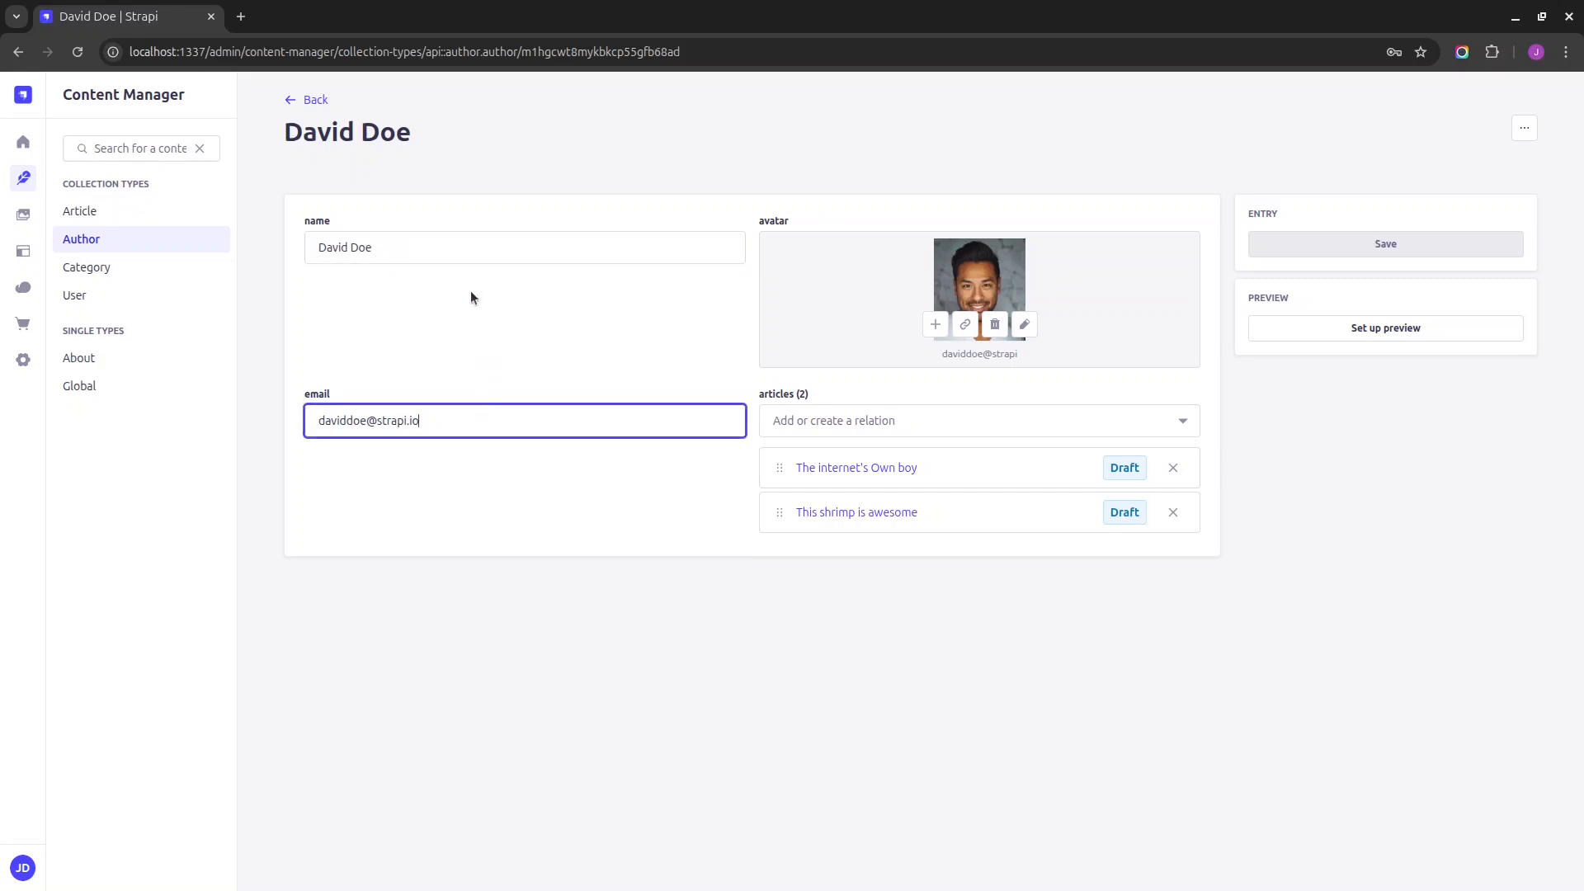
pyautogui.click(456, 246)
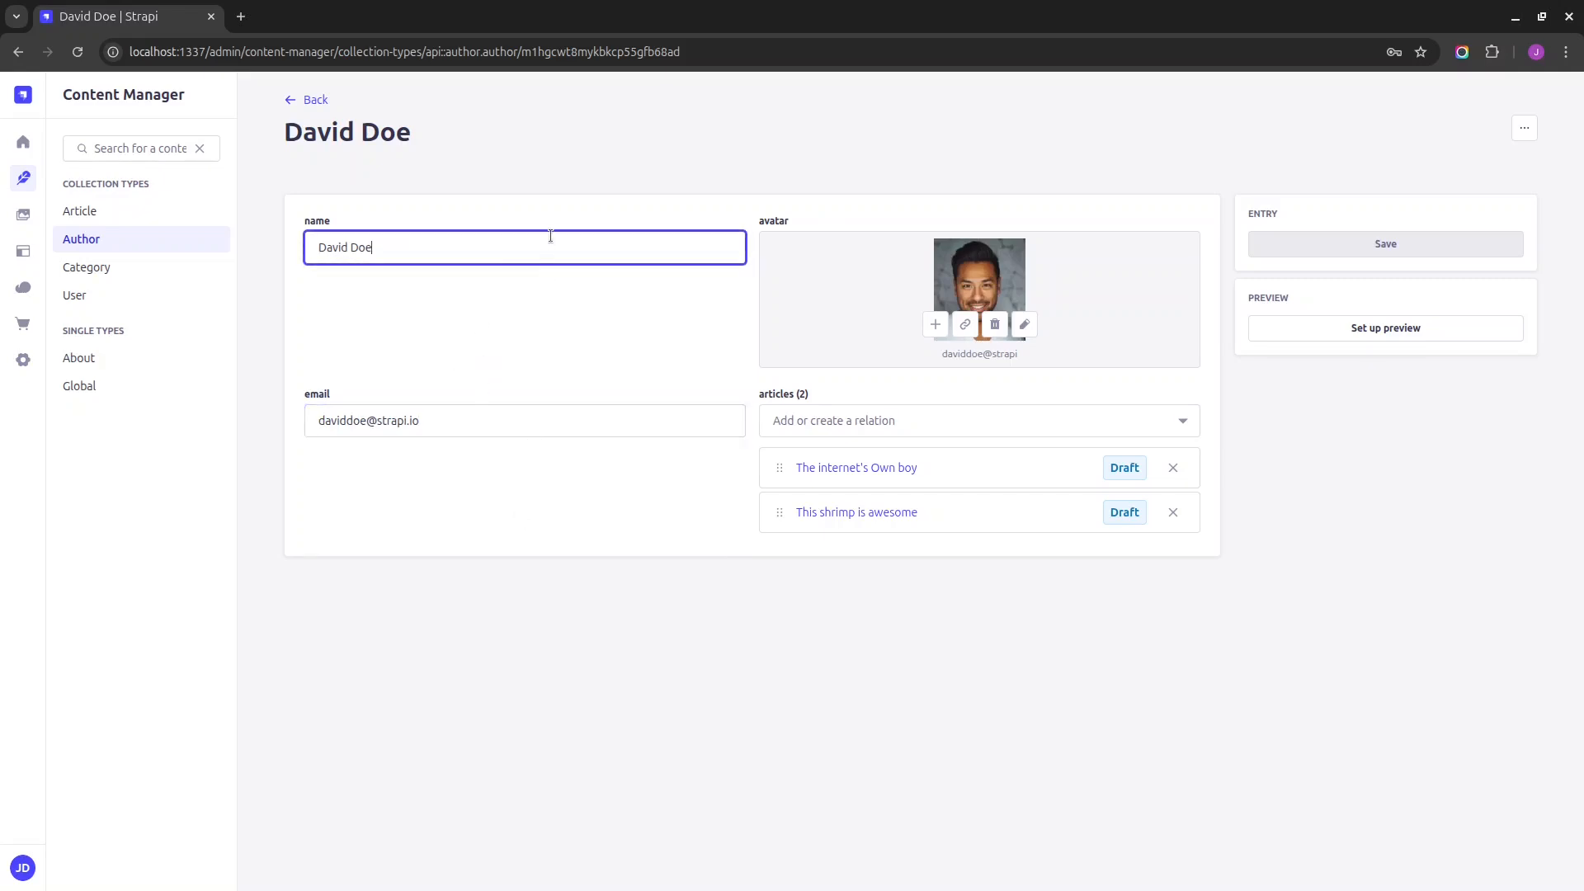
# - Set the name field's size to 66% in the Author collection type's edit view configuration and save the layout
pyautogui.click(20, 258)
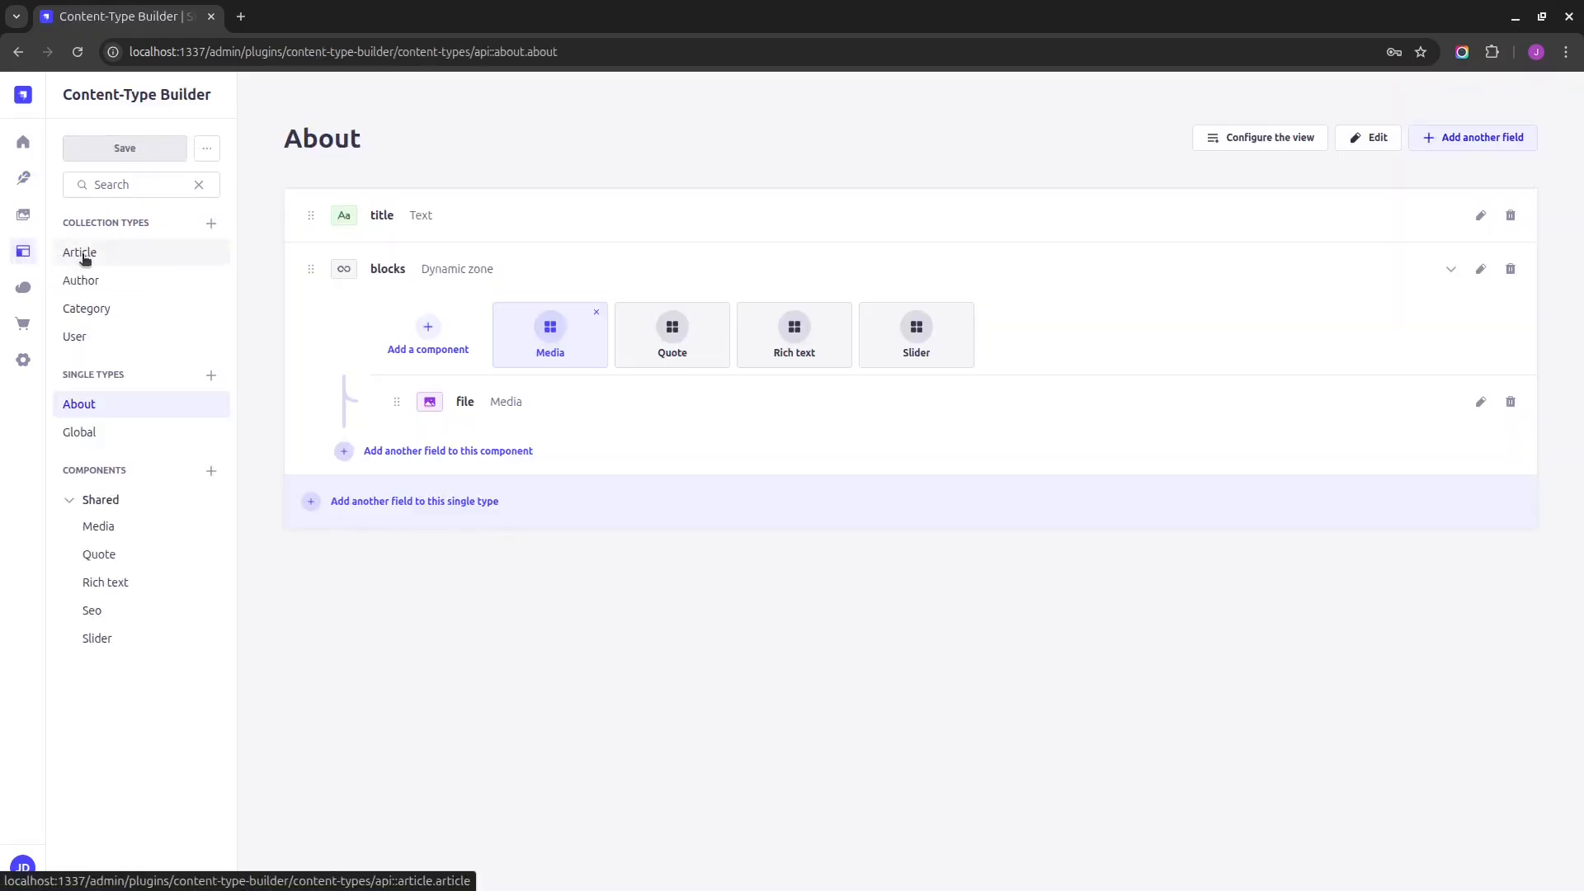
pyautogui.click(97, 289)
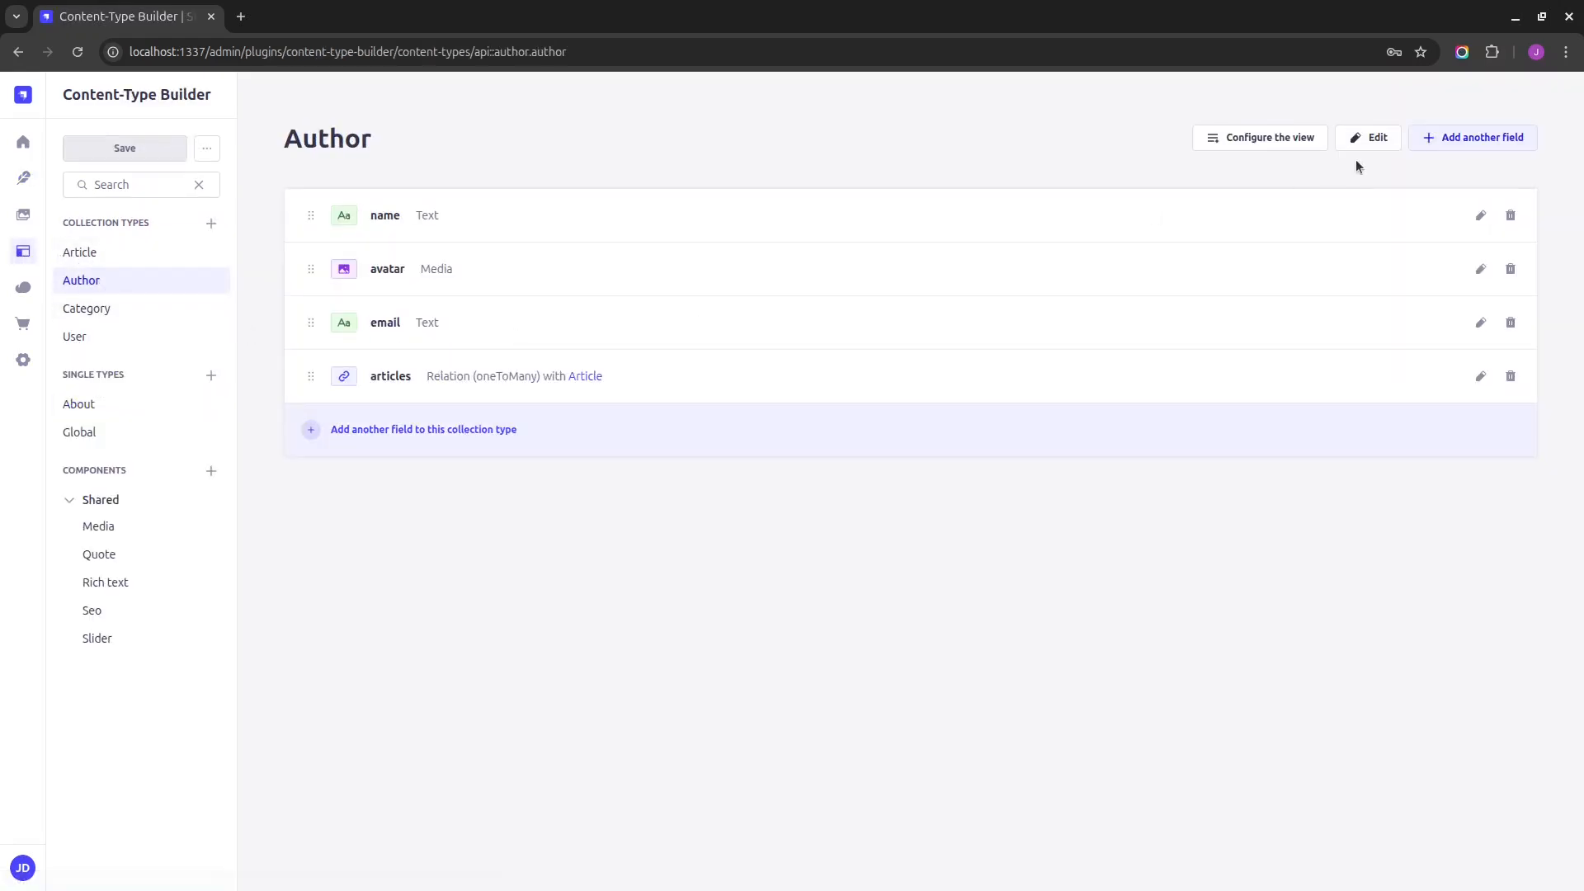
pyautogui.click(1235, 143)
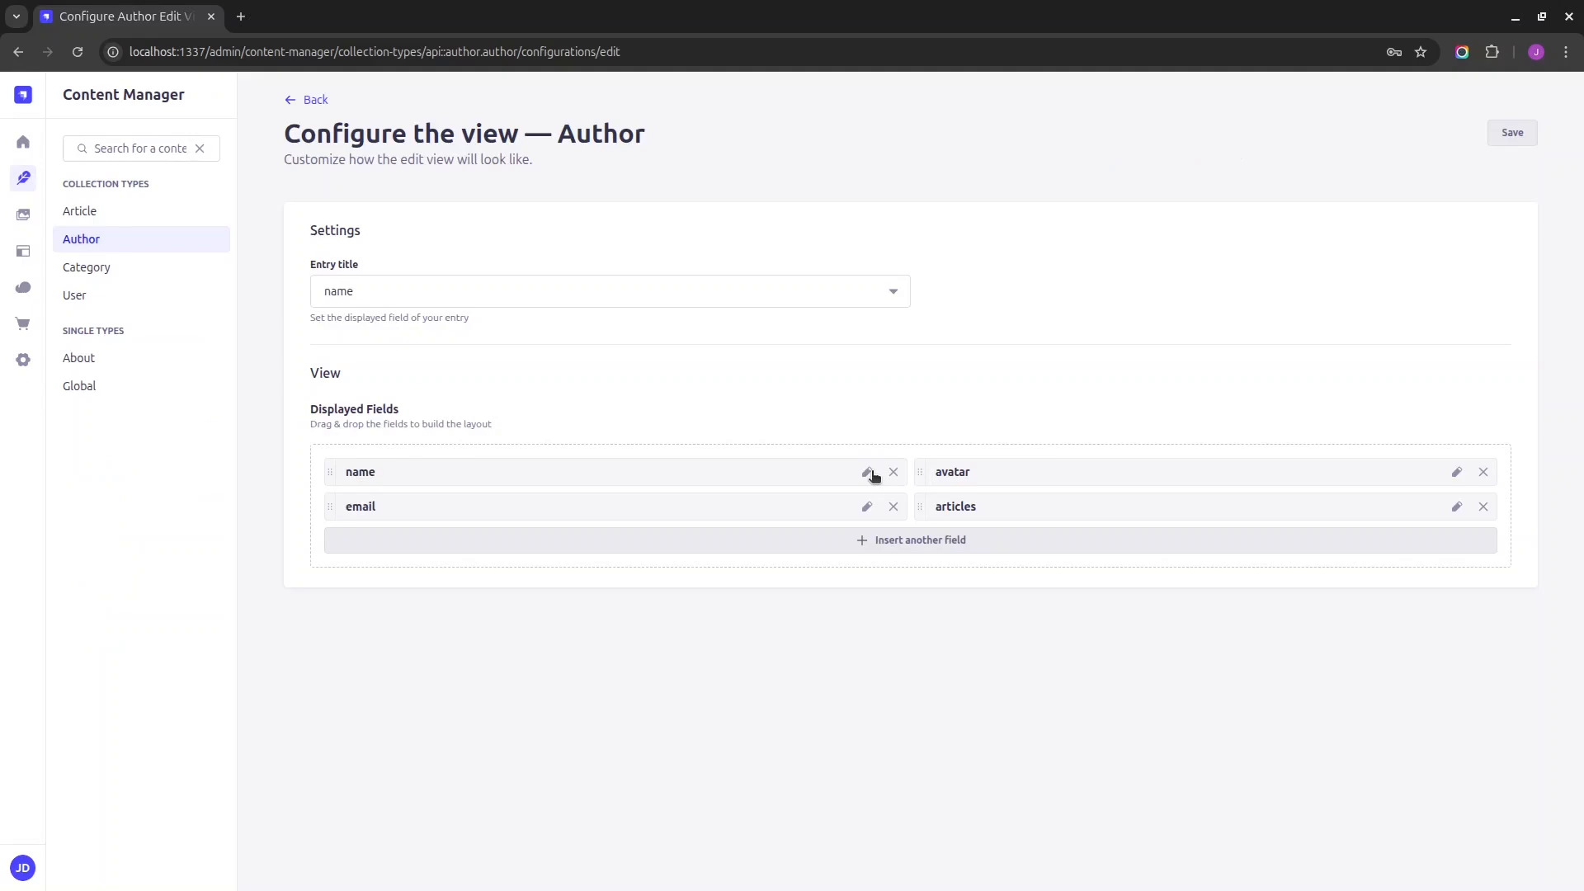
pyautogui.click(867, 471)
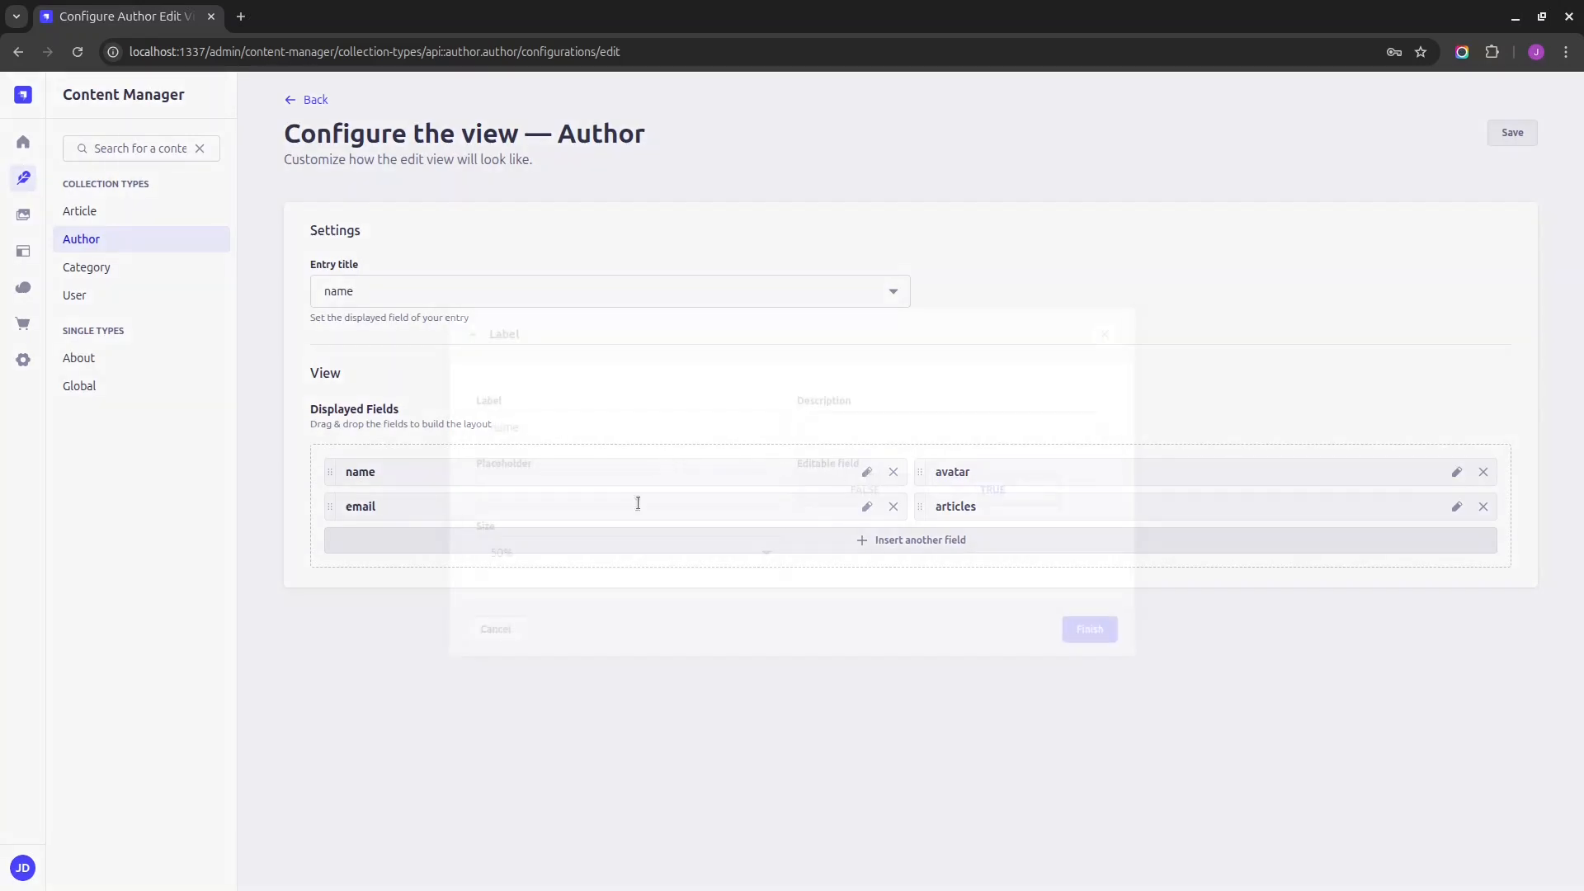
pyautogui.click(547, 553)
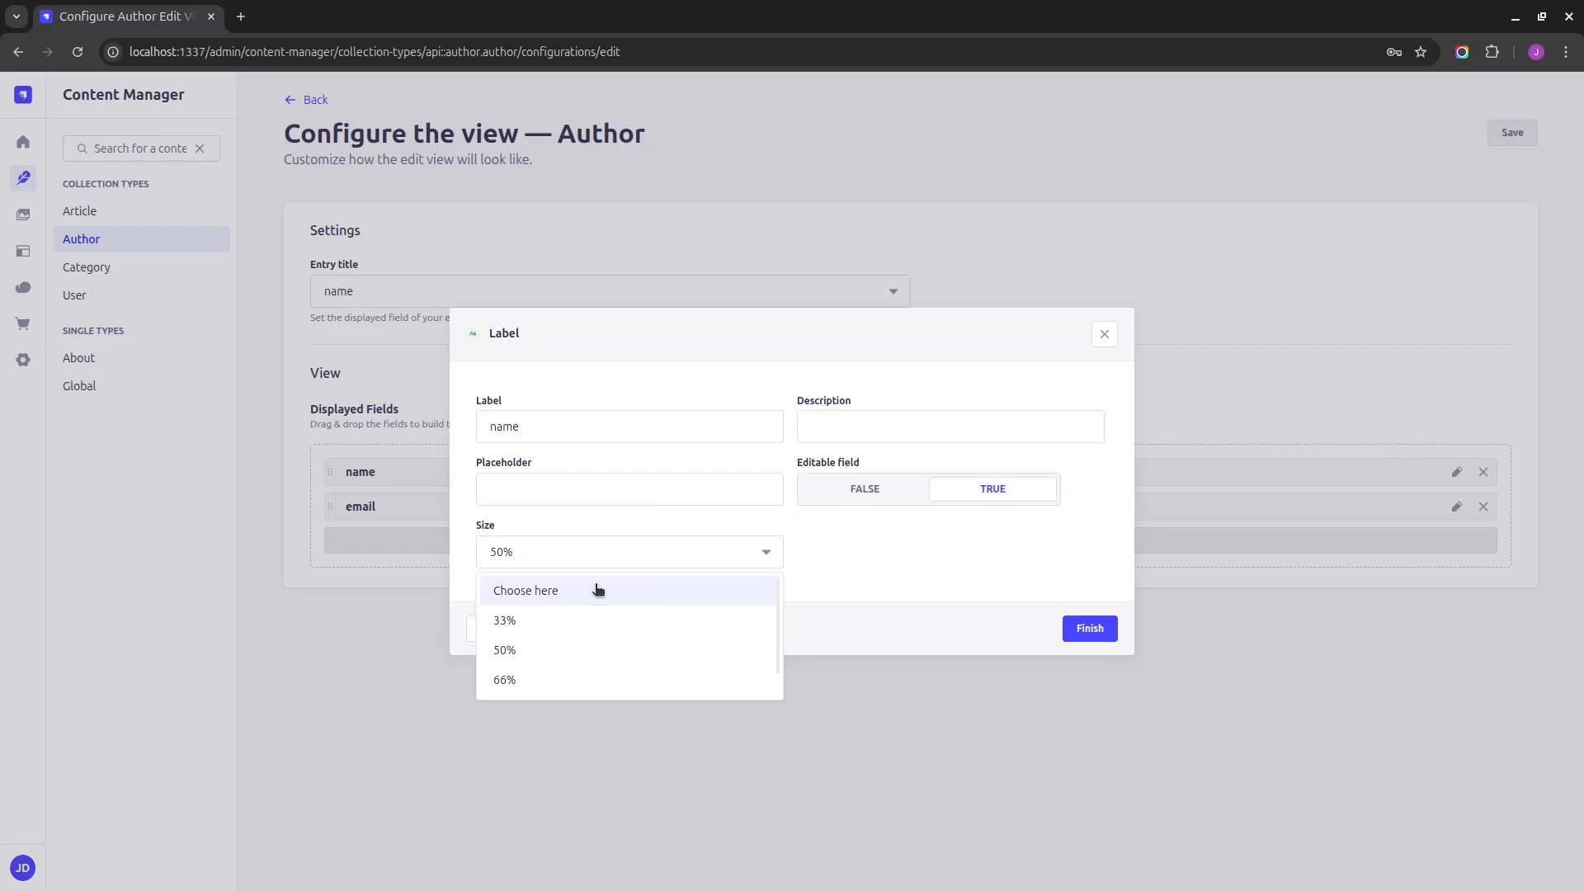
pyautogui.click(564, 683)
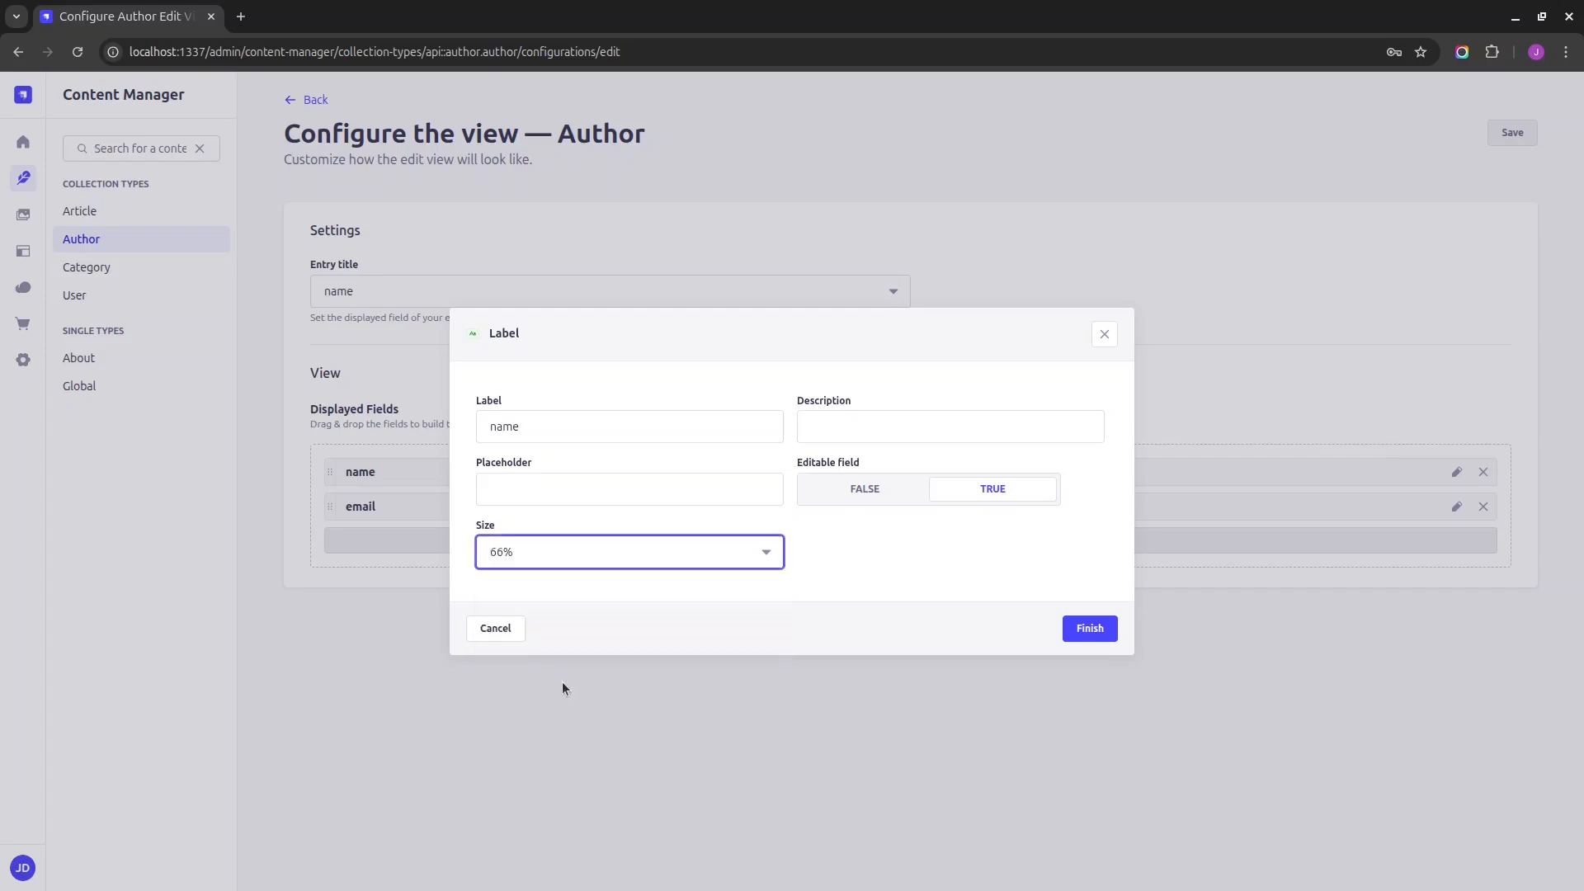
pyautogui.click(1089, 629)
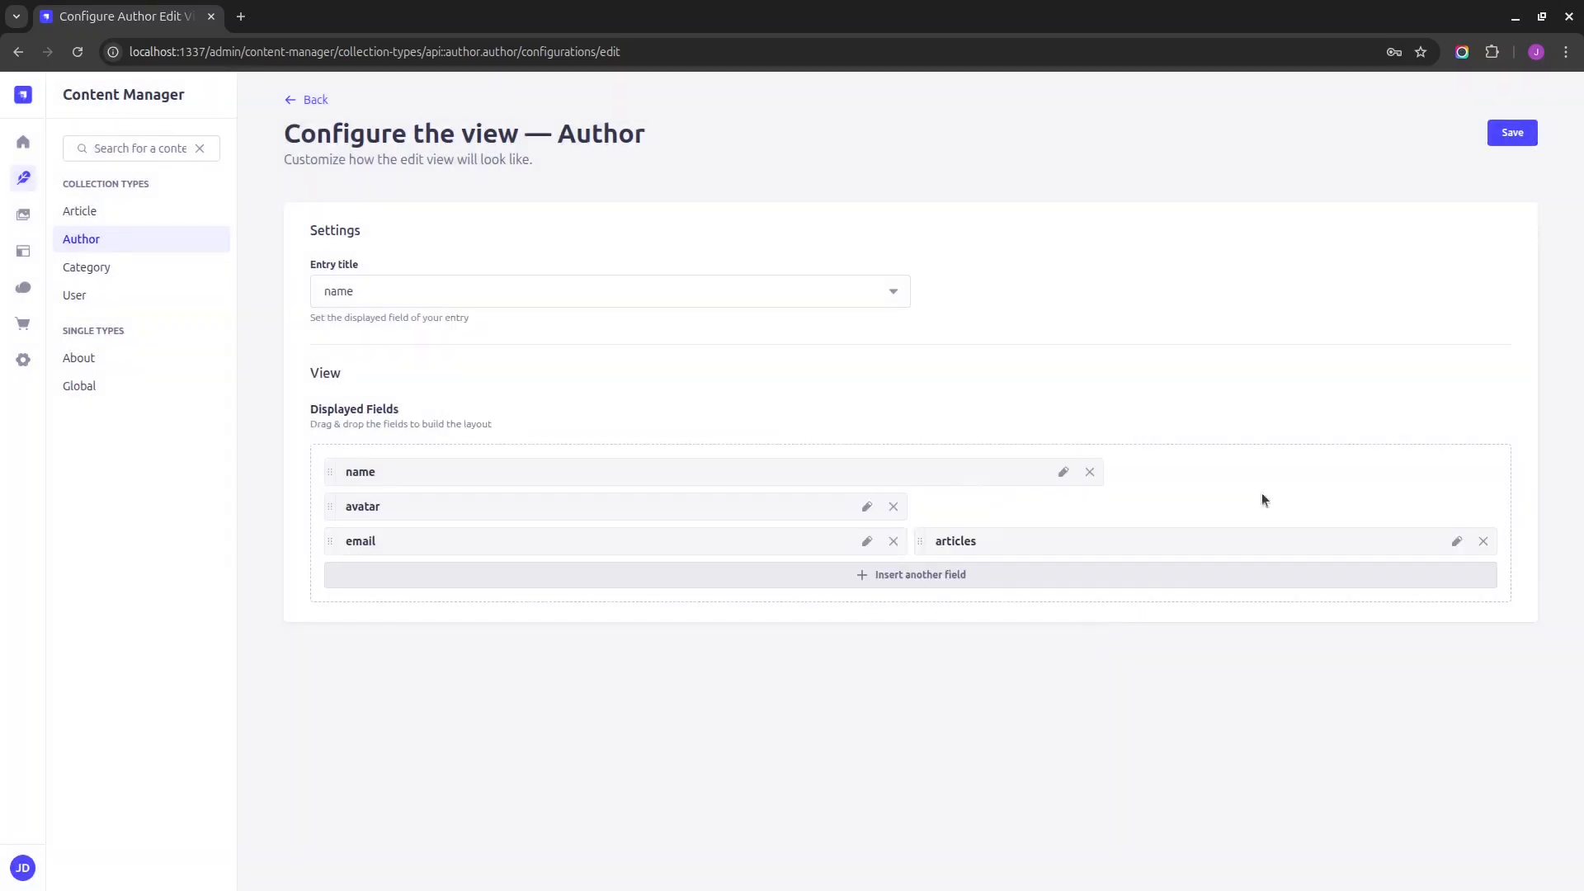
pyautogui.click(1499, 134)
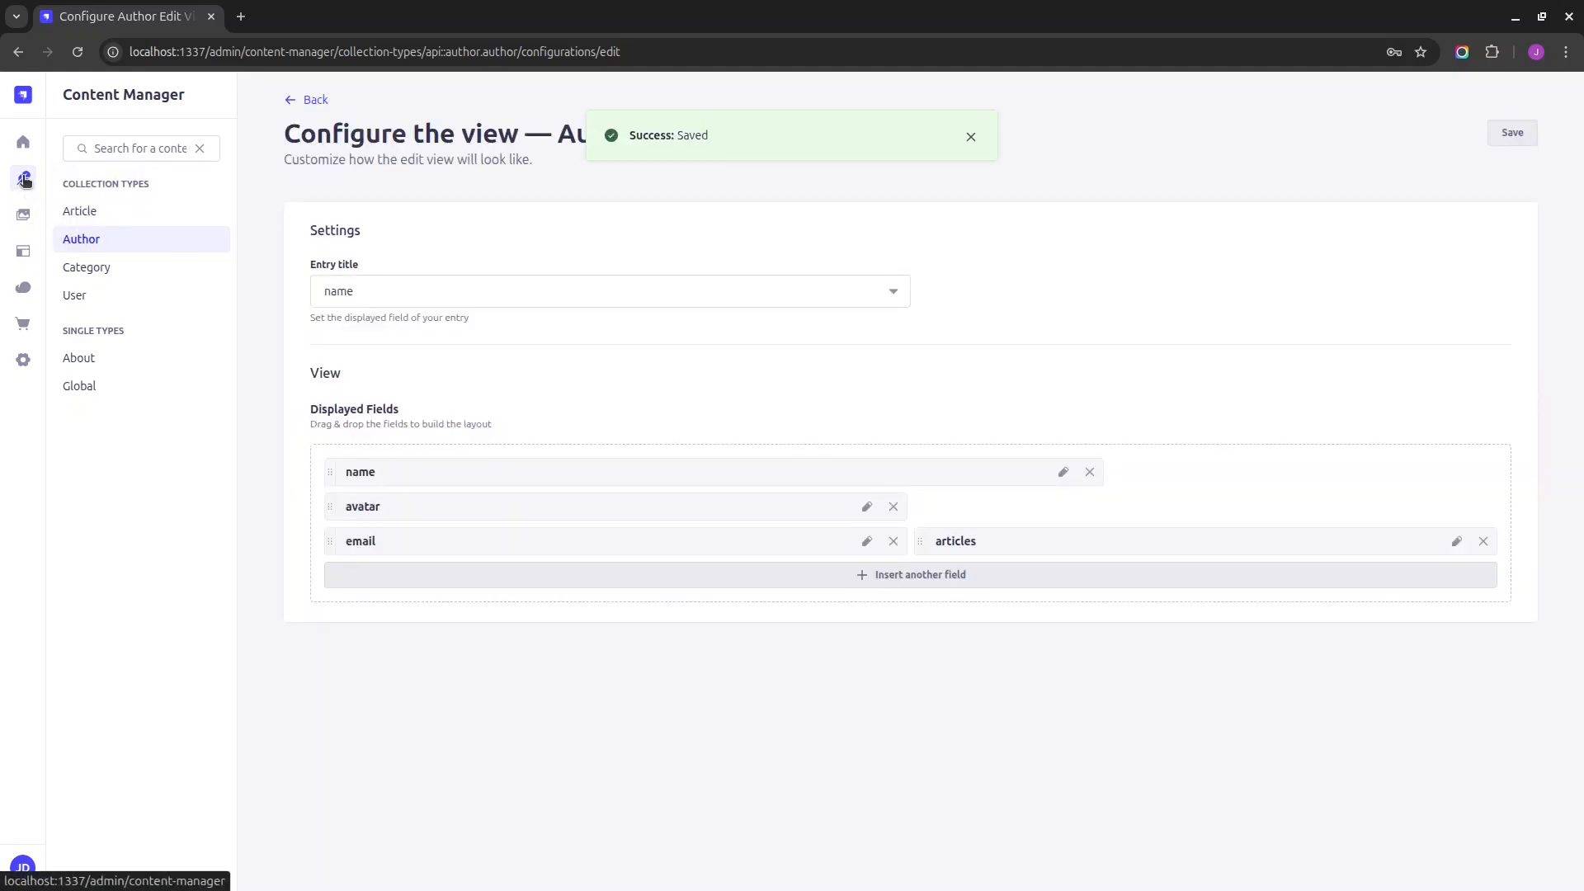
# - Open the first entry of the Author collection to check the name field's width in the edit form
pyautogui.click(79, 357)
pyautogui.click(82, 239)
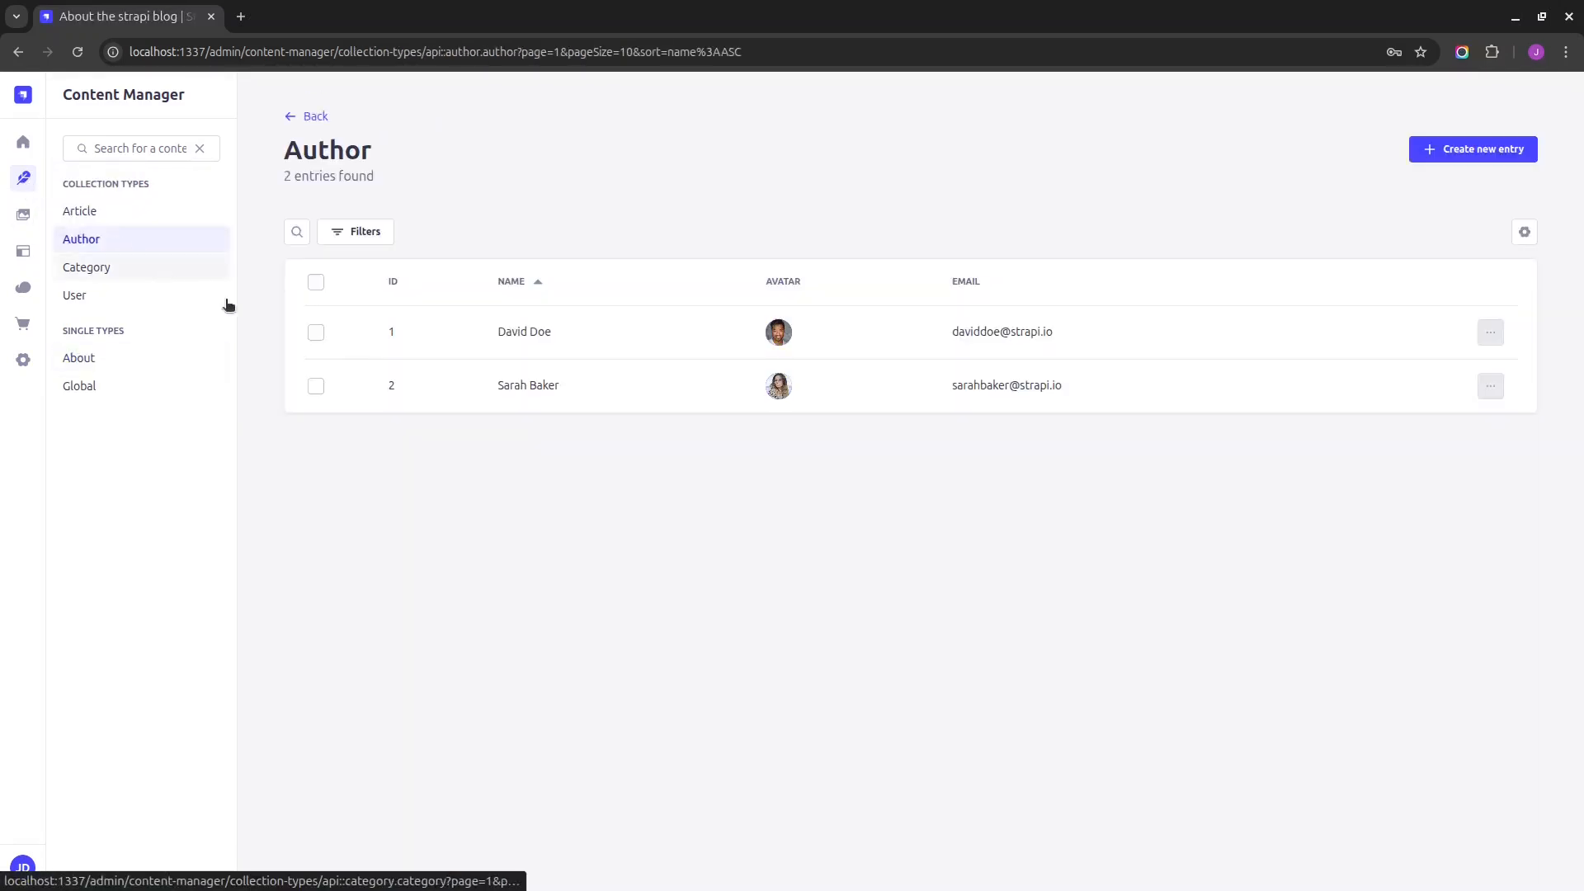
pyautogui.click(584, 329)
pyautogui.click(573, 251)
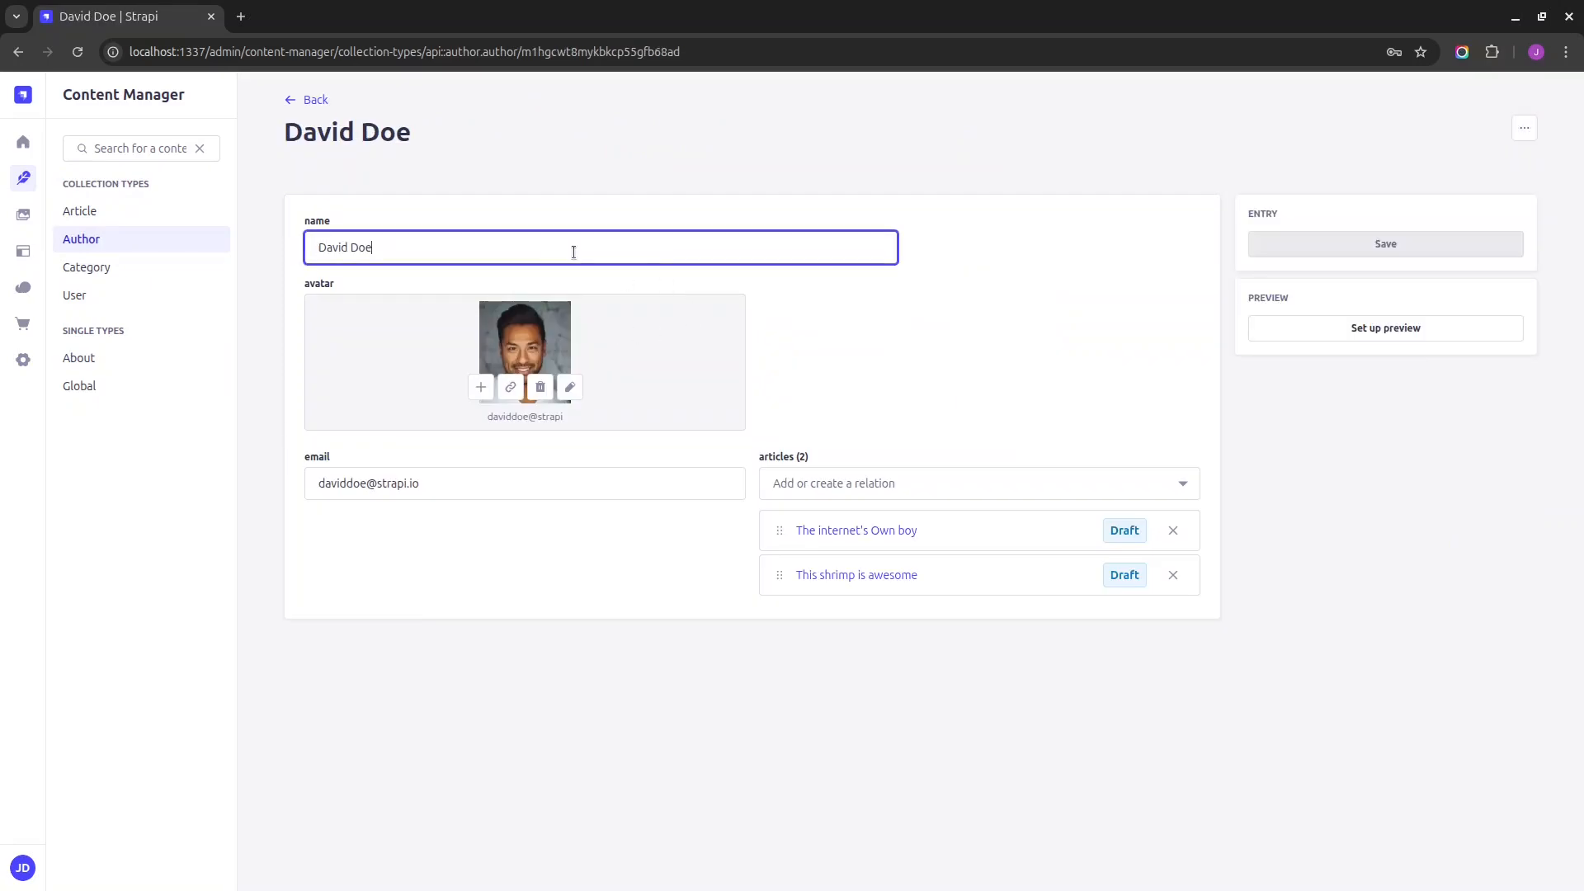
pyautogui.click(1058, 242)
pyautogui.click(850, 252)
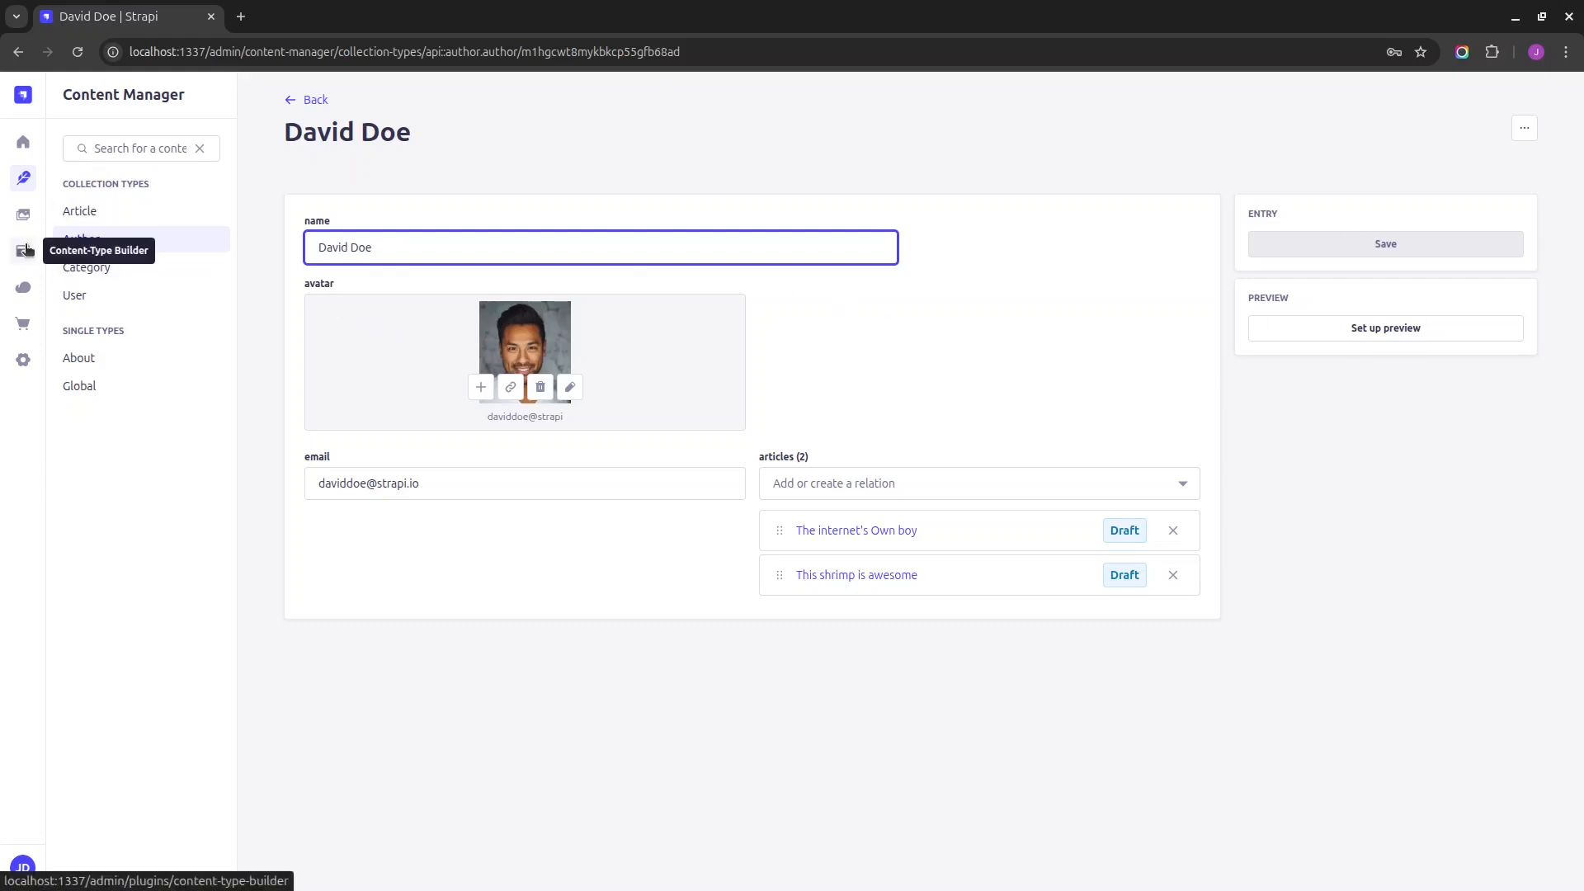
# - Set the avatar field's size to 66% in the Author edit view configuration and save the layout
pyautogui.click(24, 216)
pyautogui.click(24, 251)
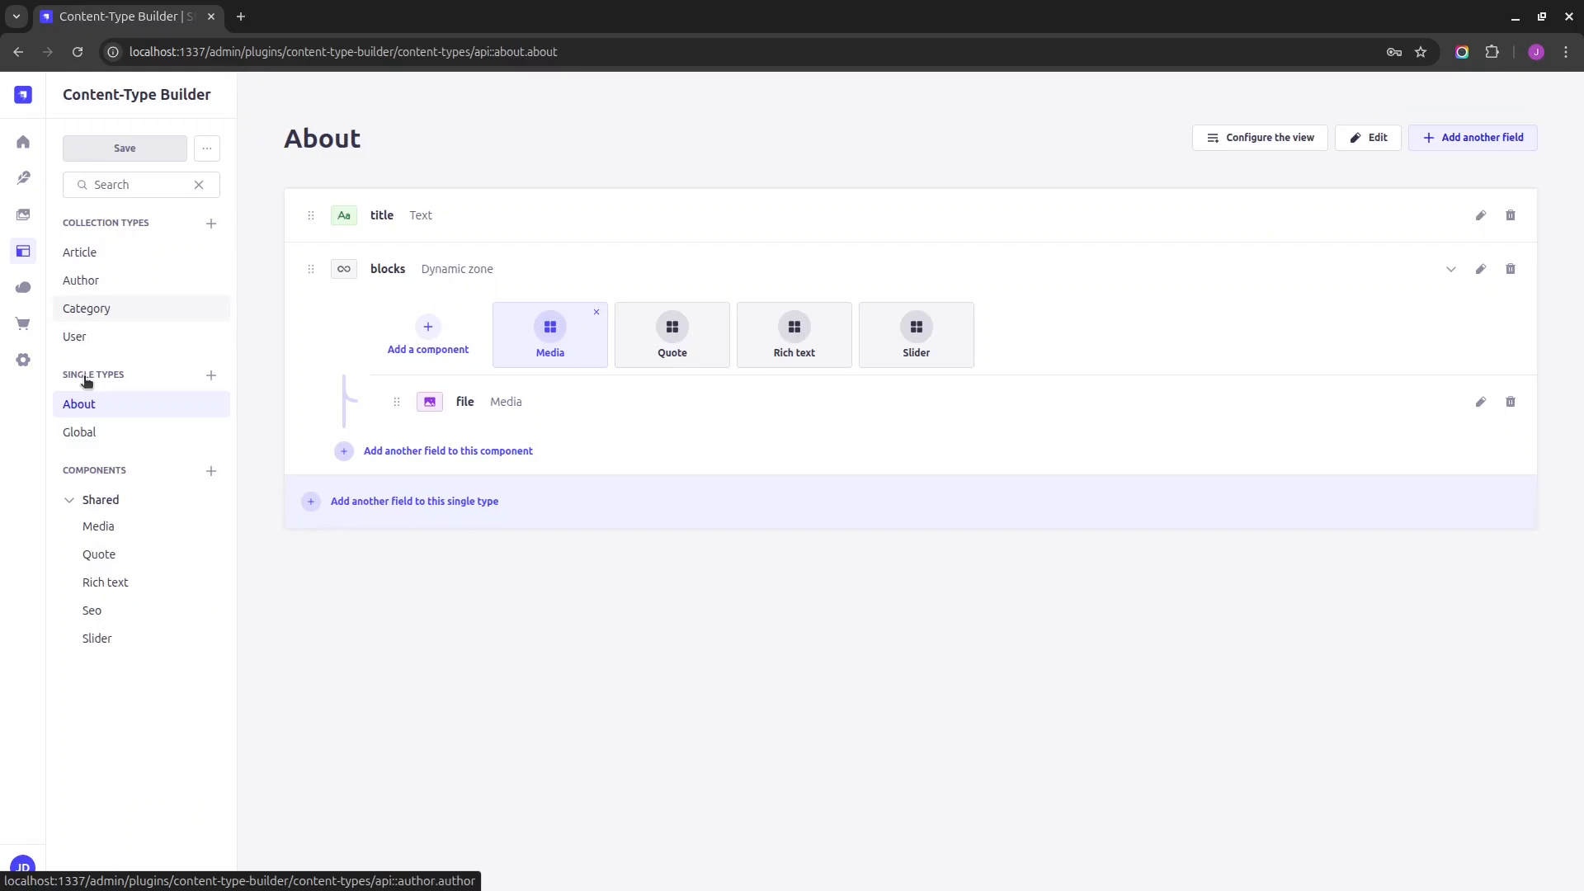
pyautogui.click(96, 281)
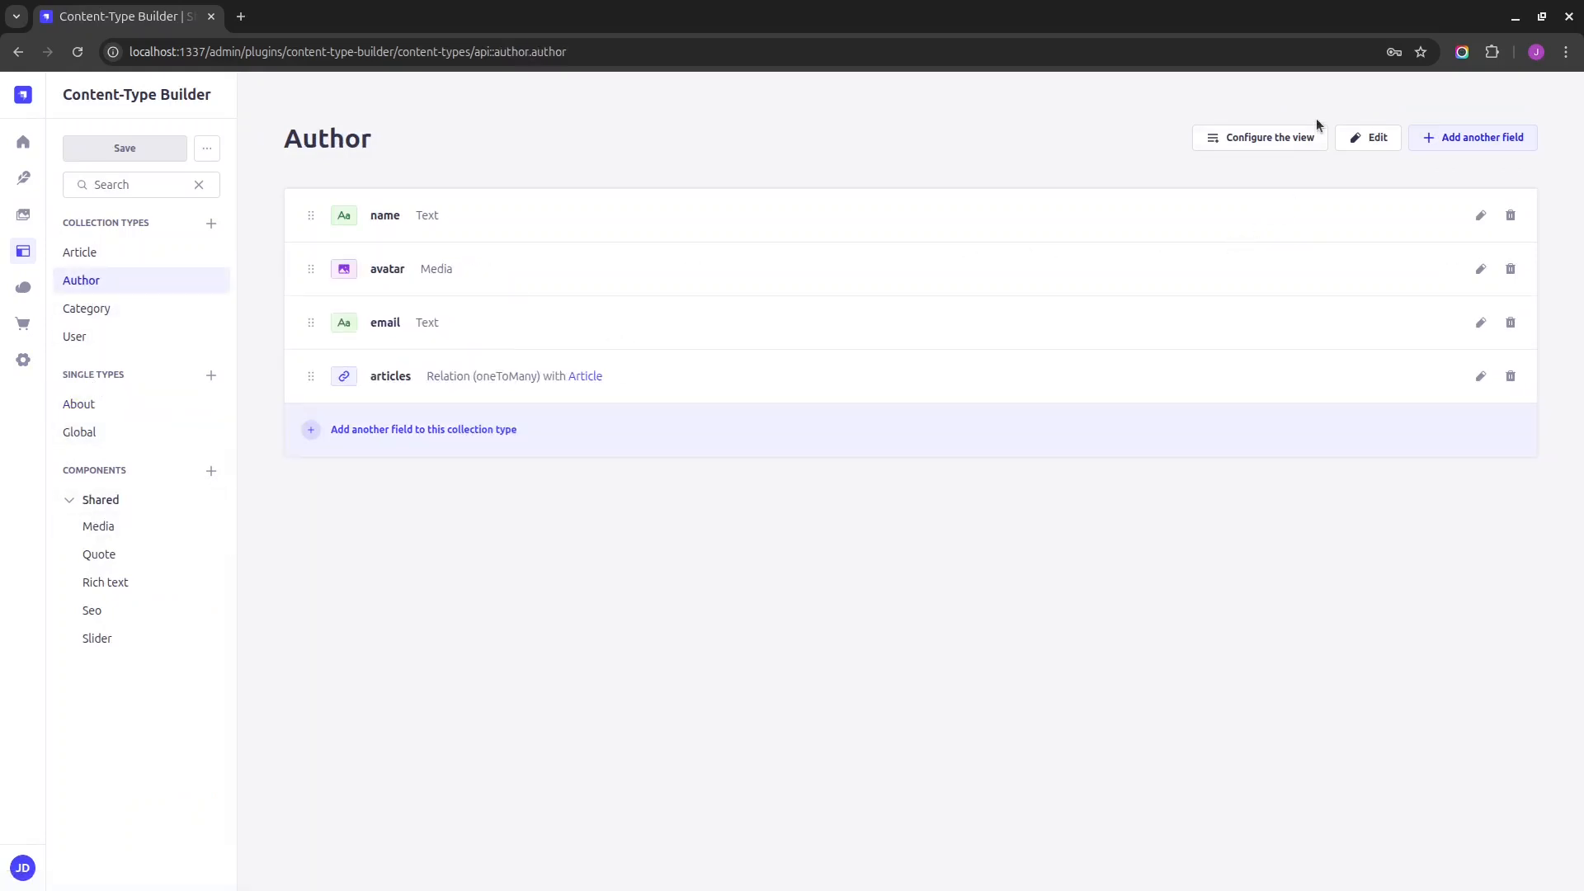
pyautogui.click(1252, 140)
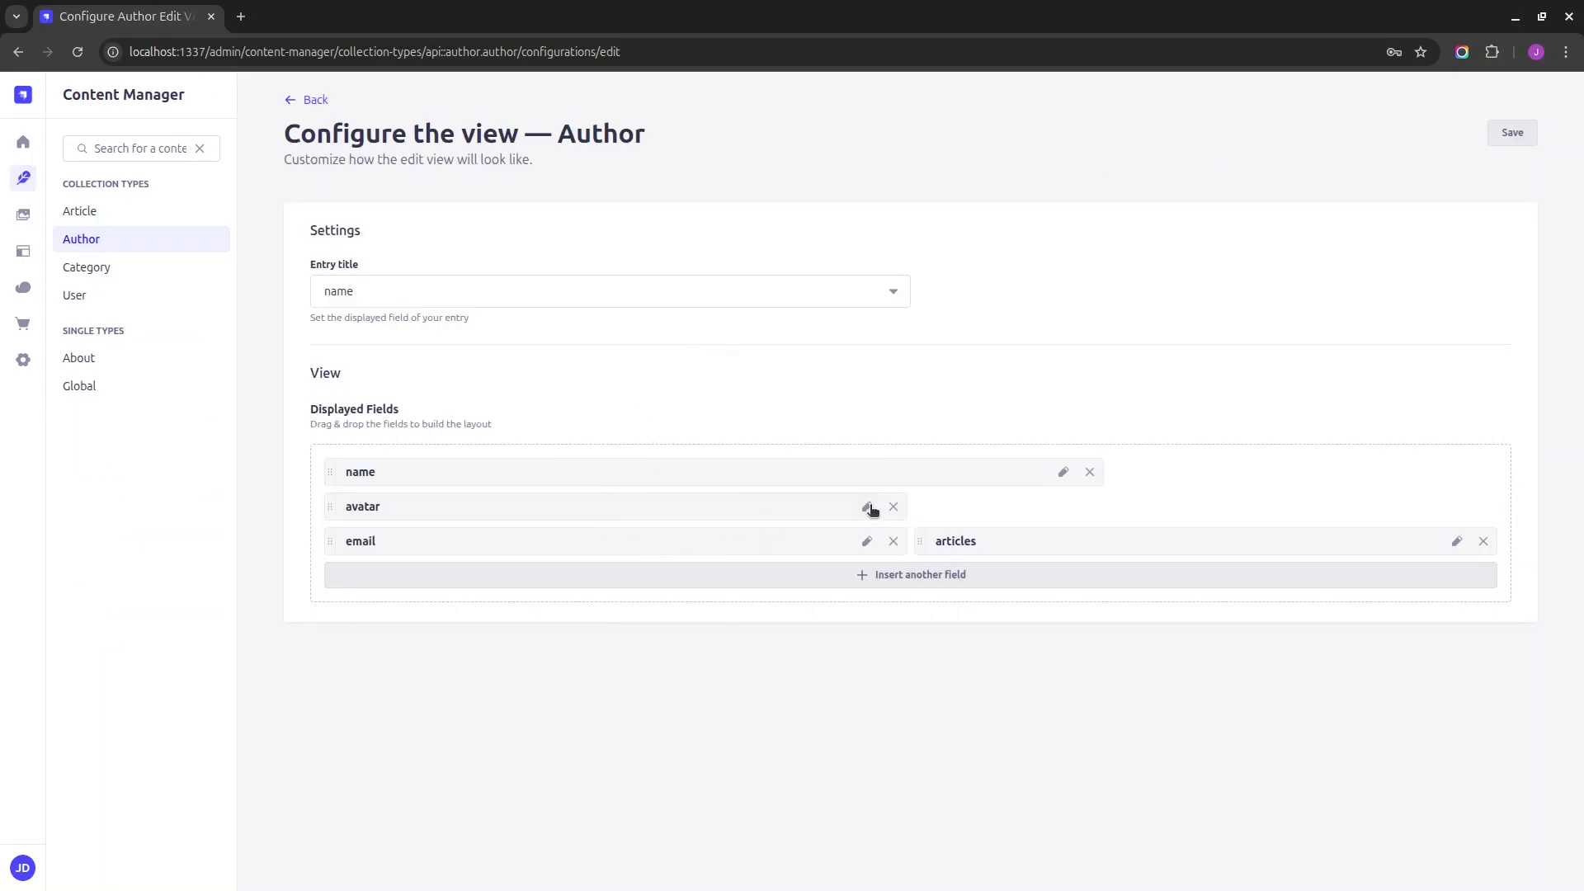
pyautogui.click(866, 508)
pyautogui.click(865, 520)
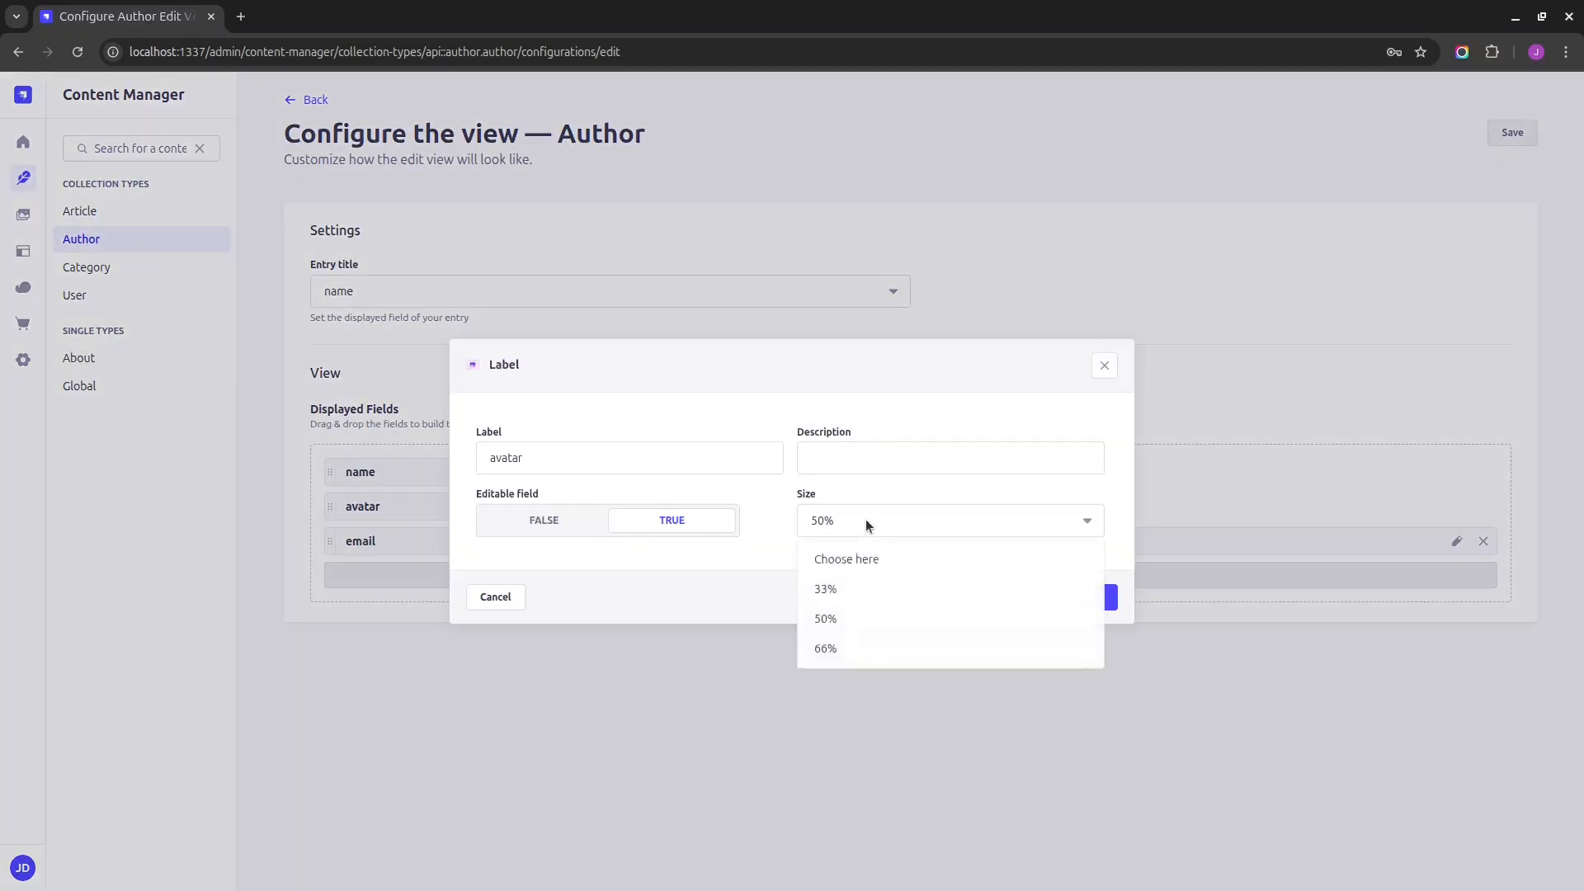
pyautogui.click(825, 649)
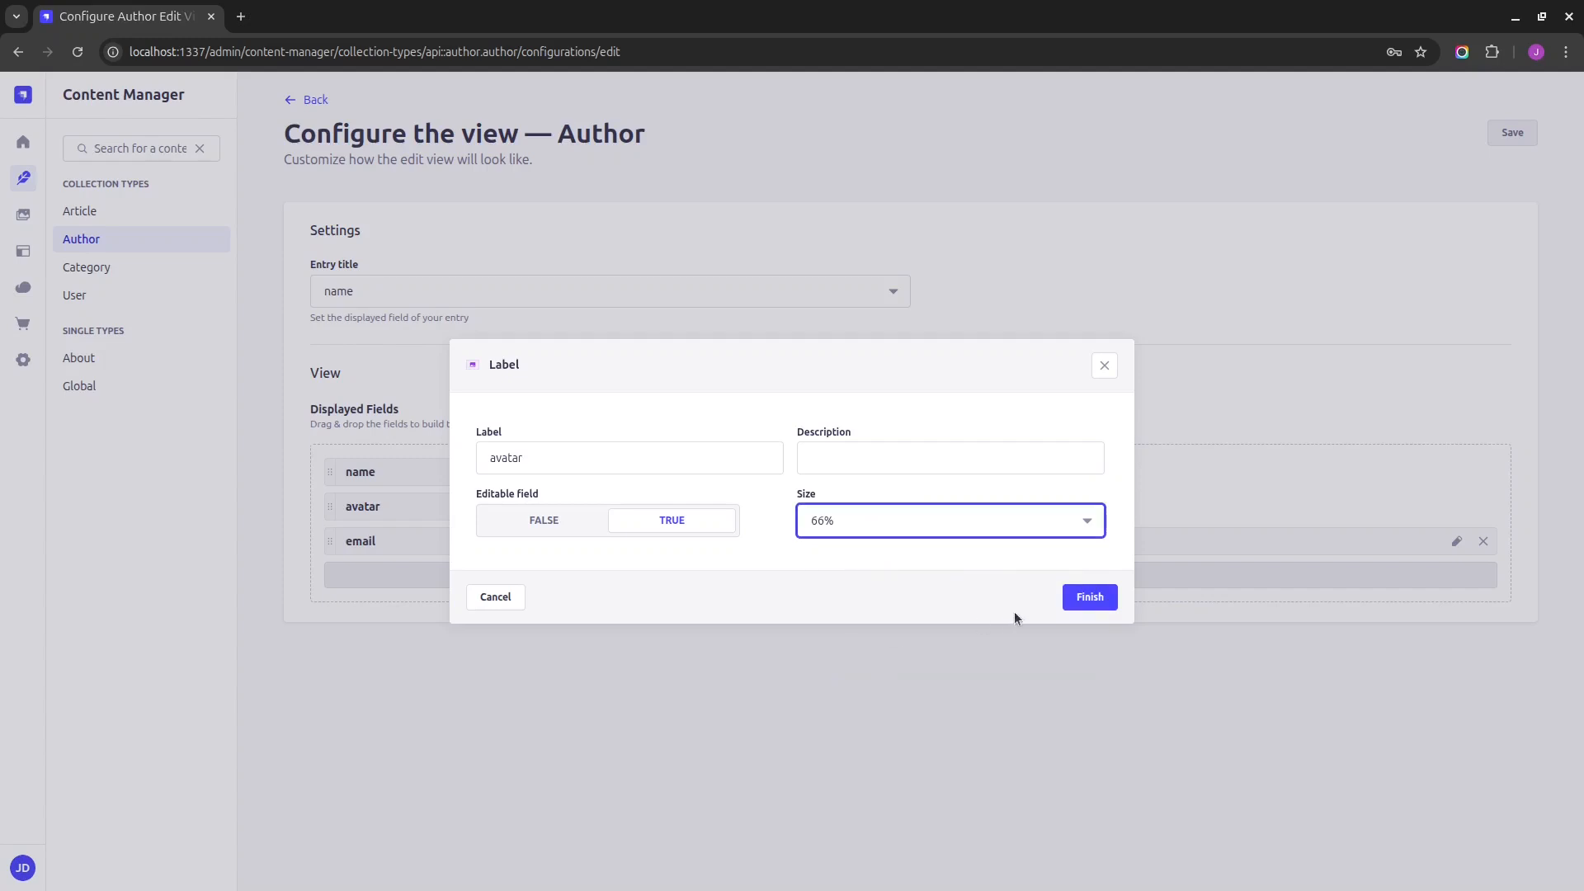
pyautogui.click(1087, 596)
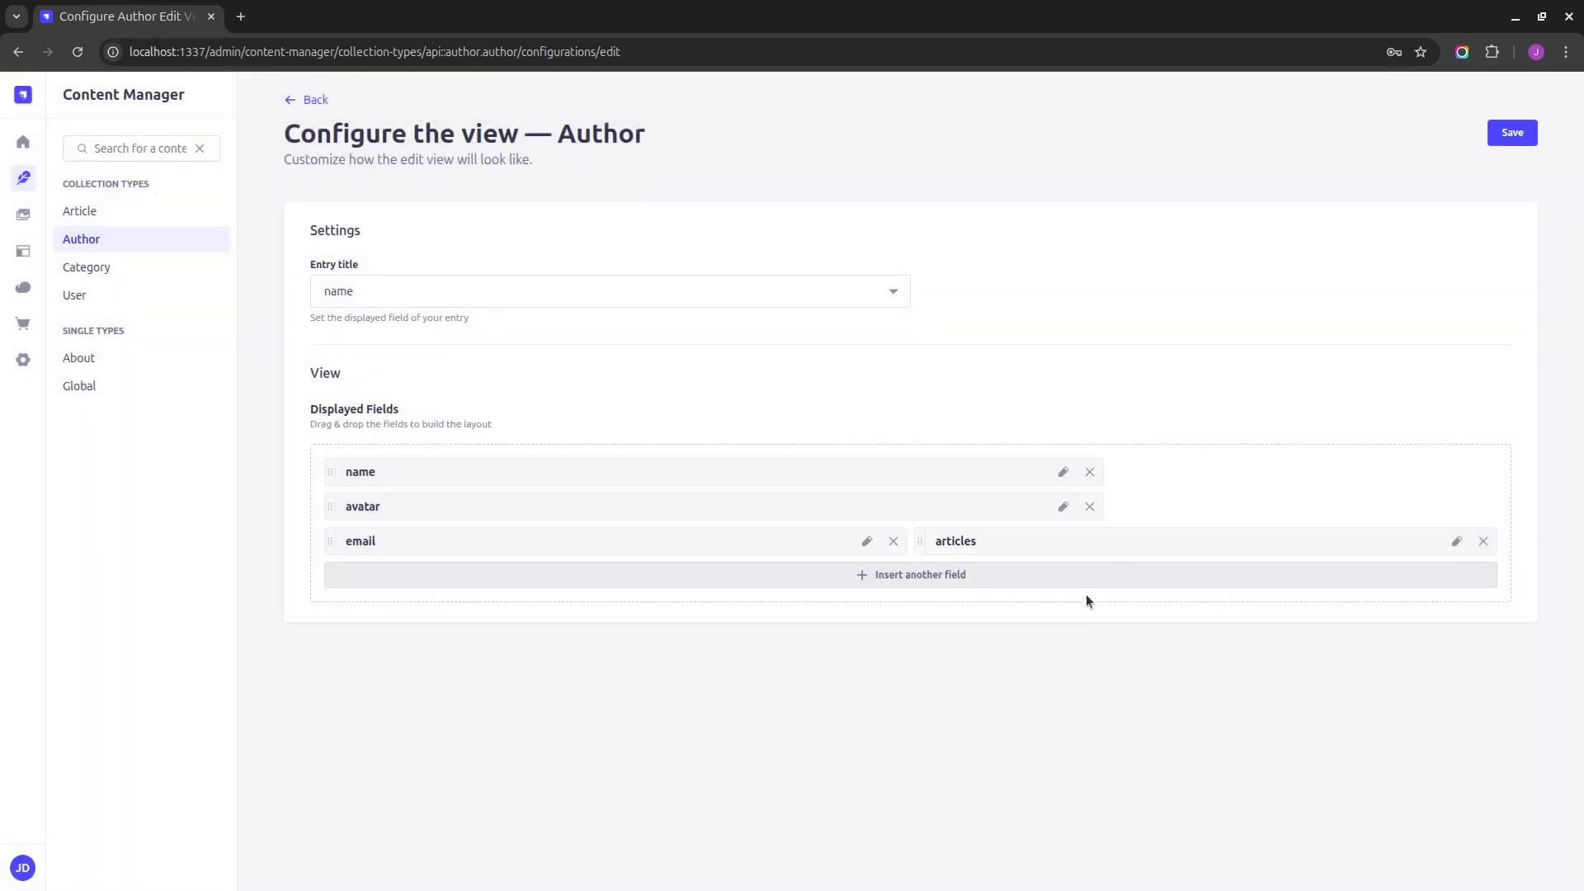
pyautogui.click(1512, 132)
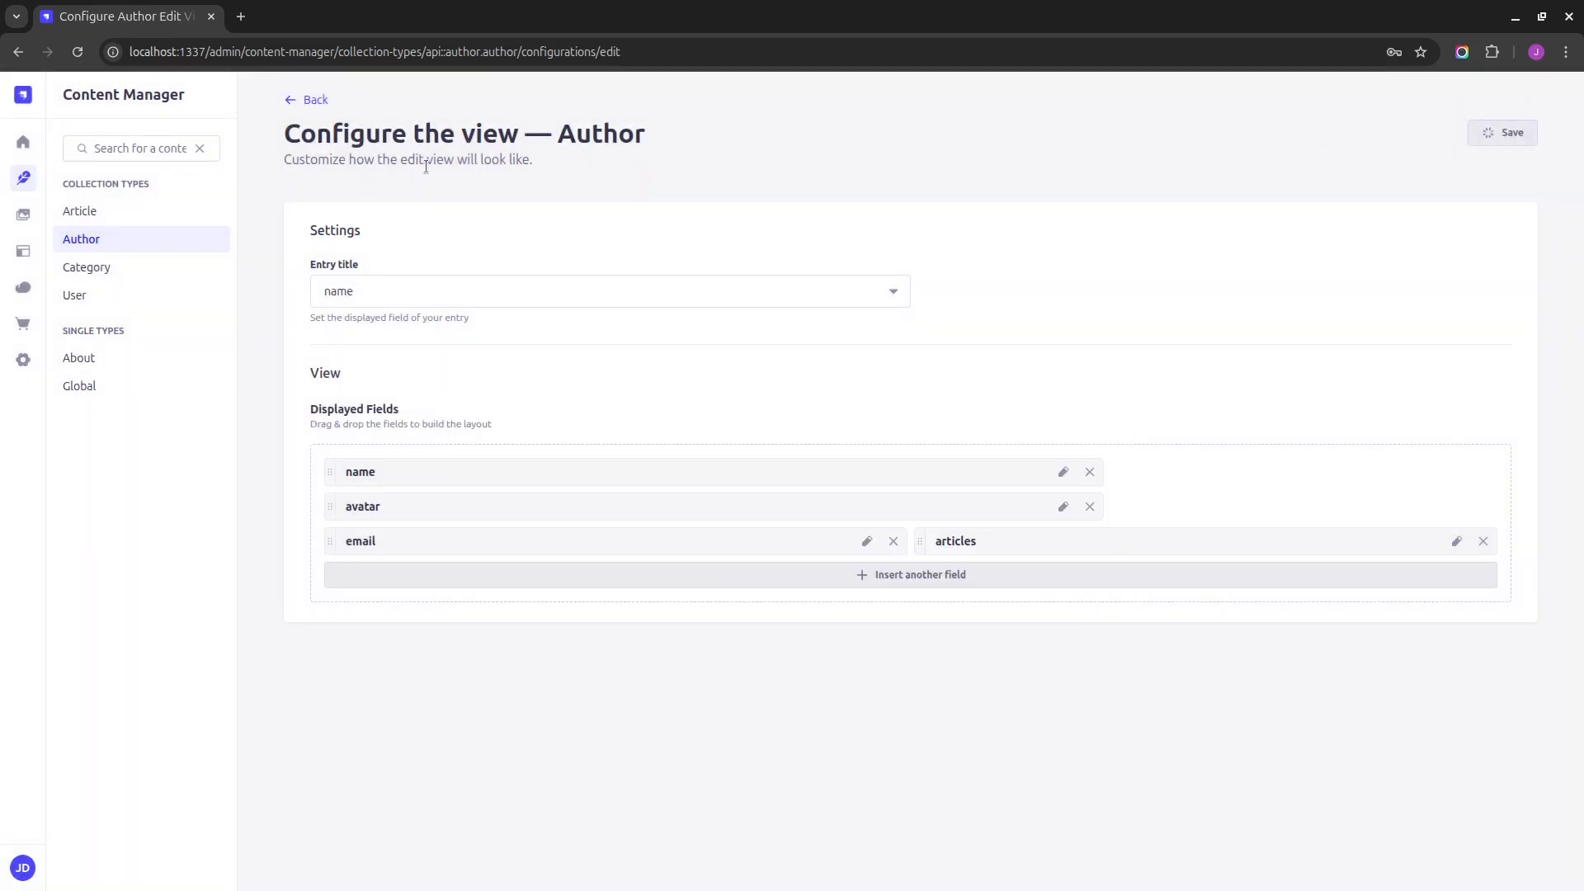
# - Reopen the first Author entry in the Content Manager and check the avatar field's layout beneath the name
pyautogui.click(25, 178)
pyautogui.click(219, 368)
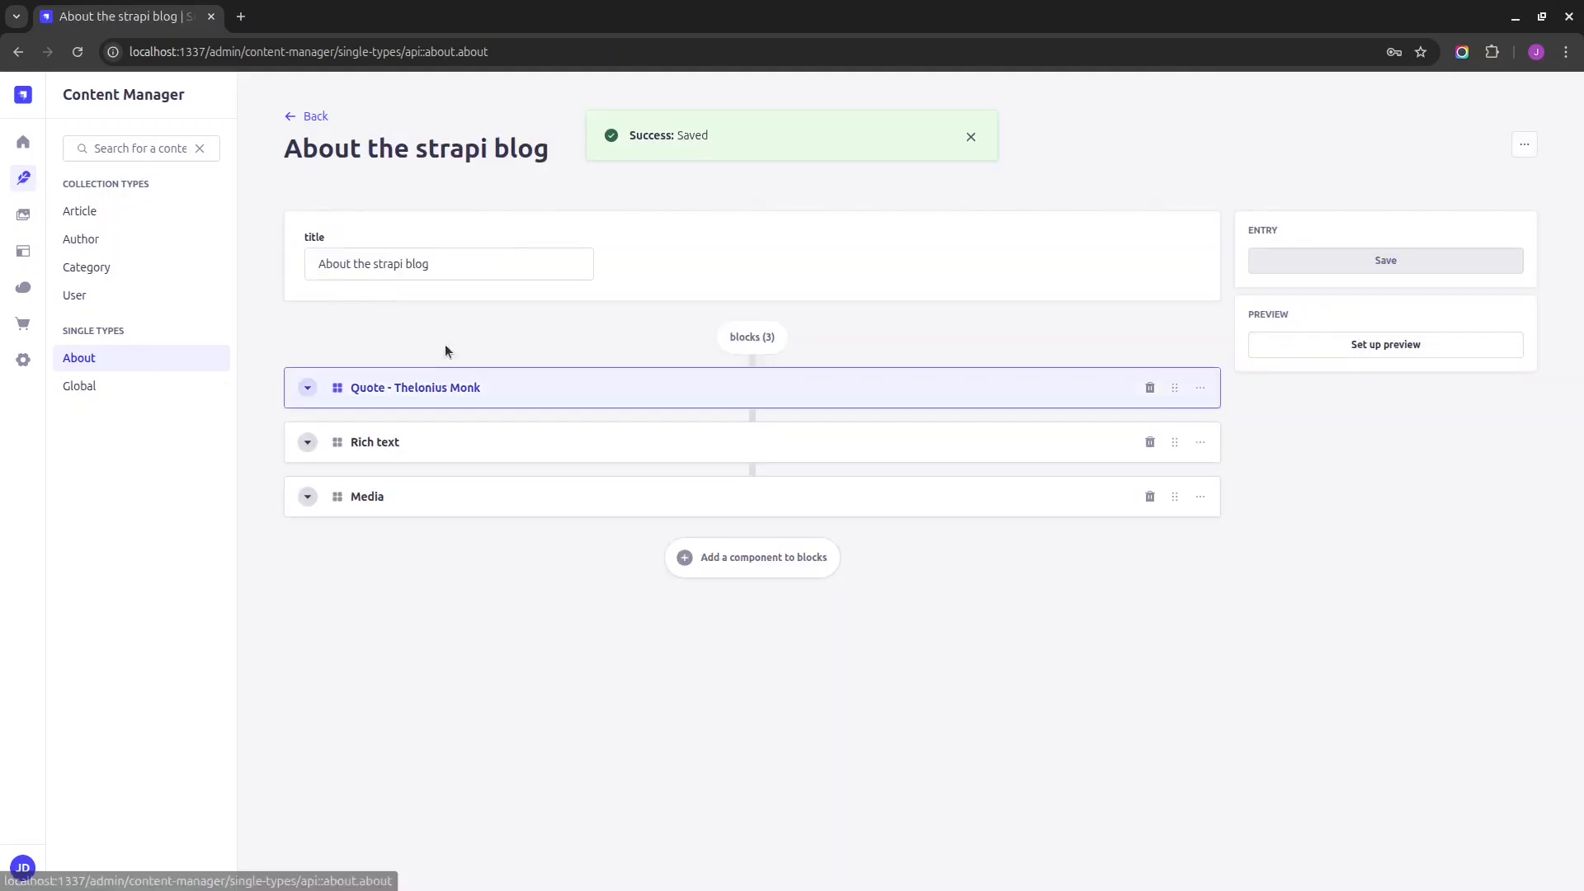
pyautogui.click(105, 243)
pyautogui.click(667, 335)
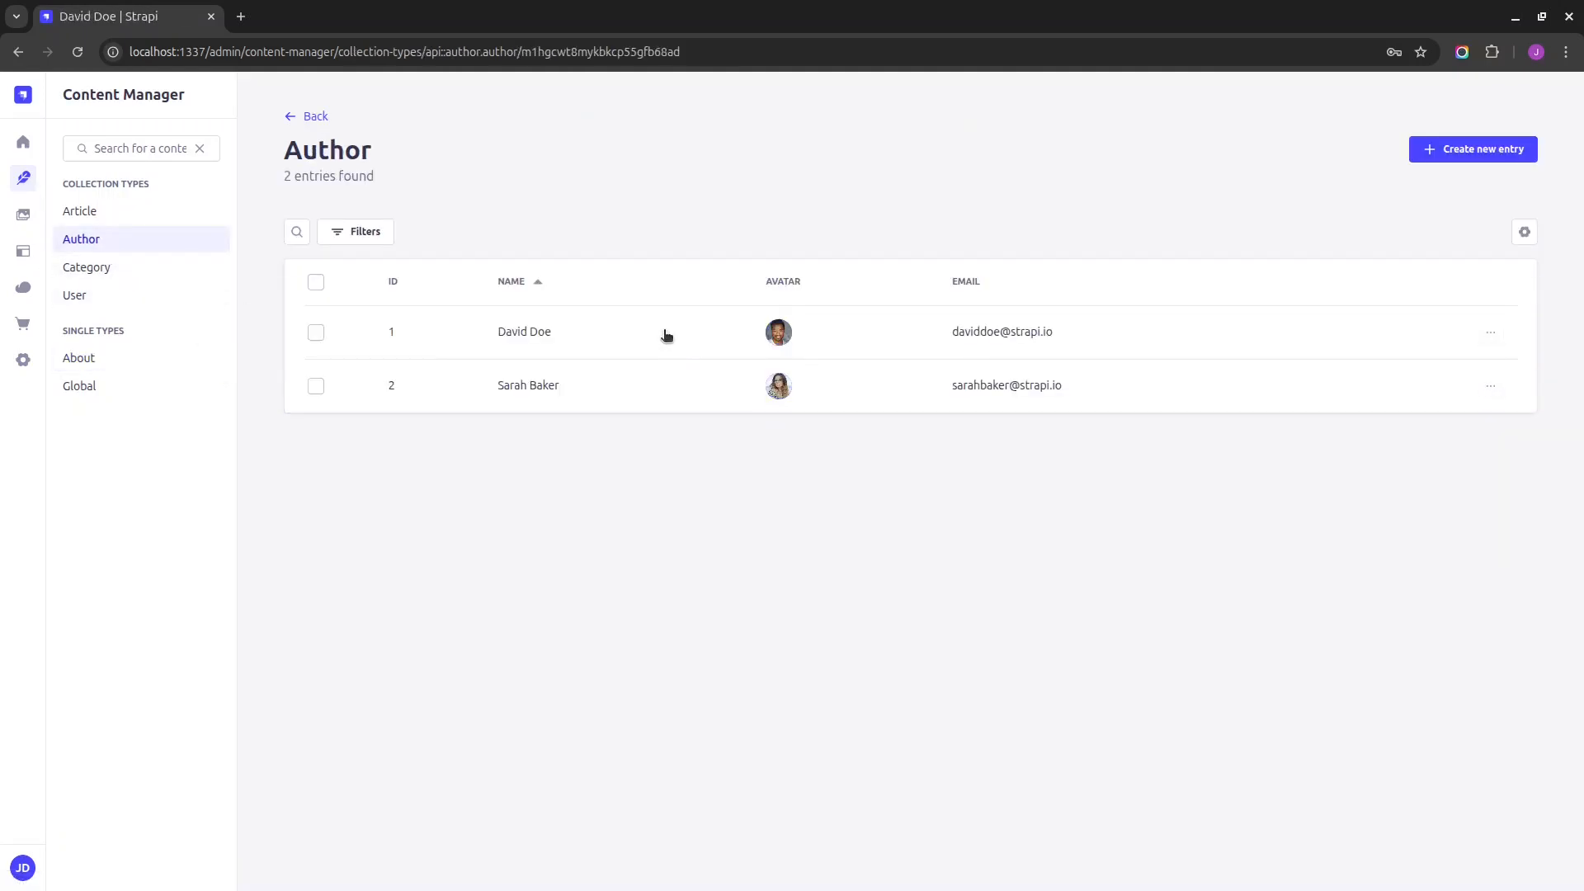
pyautogui.click(558, 251)
pyautogui.click(1023, 264)
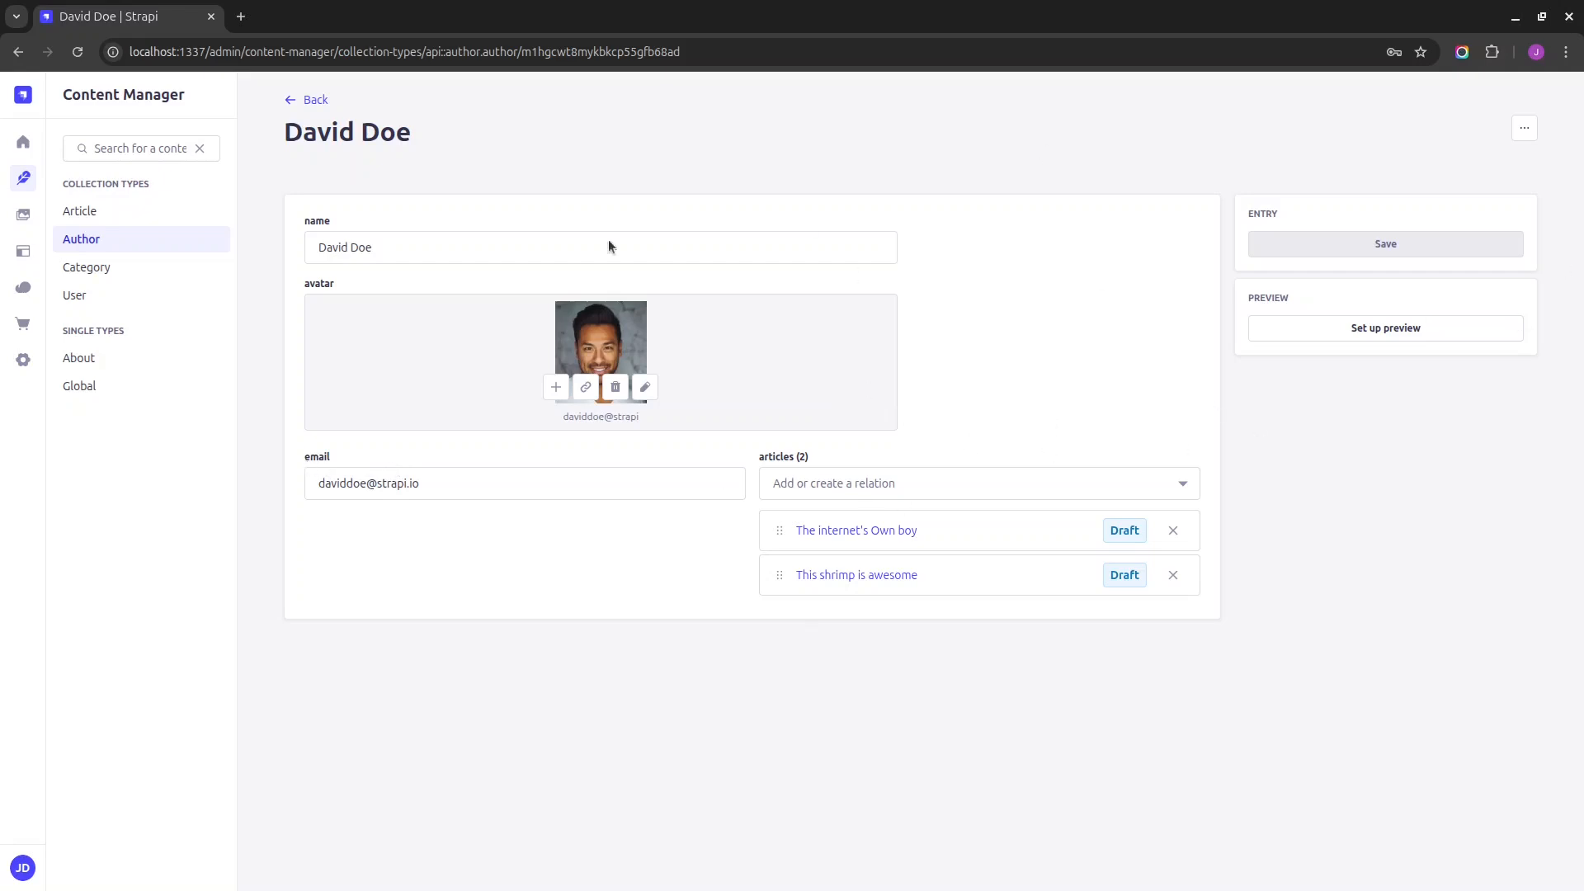
# - View the articles available for the author's articles relation and close the list without adding any
pyautogui.click(847, 486)
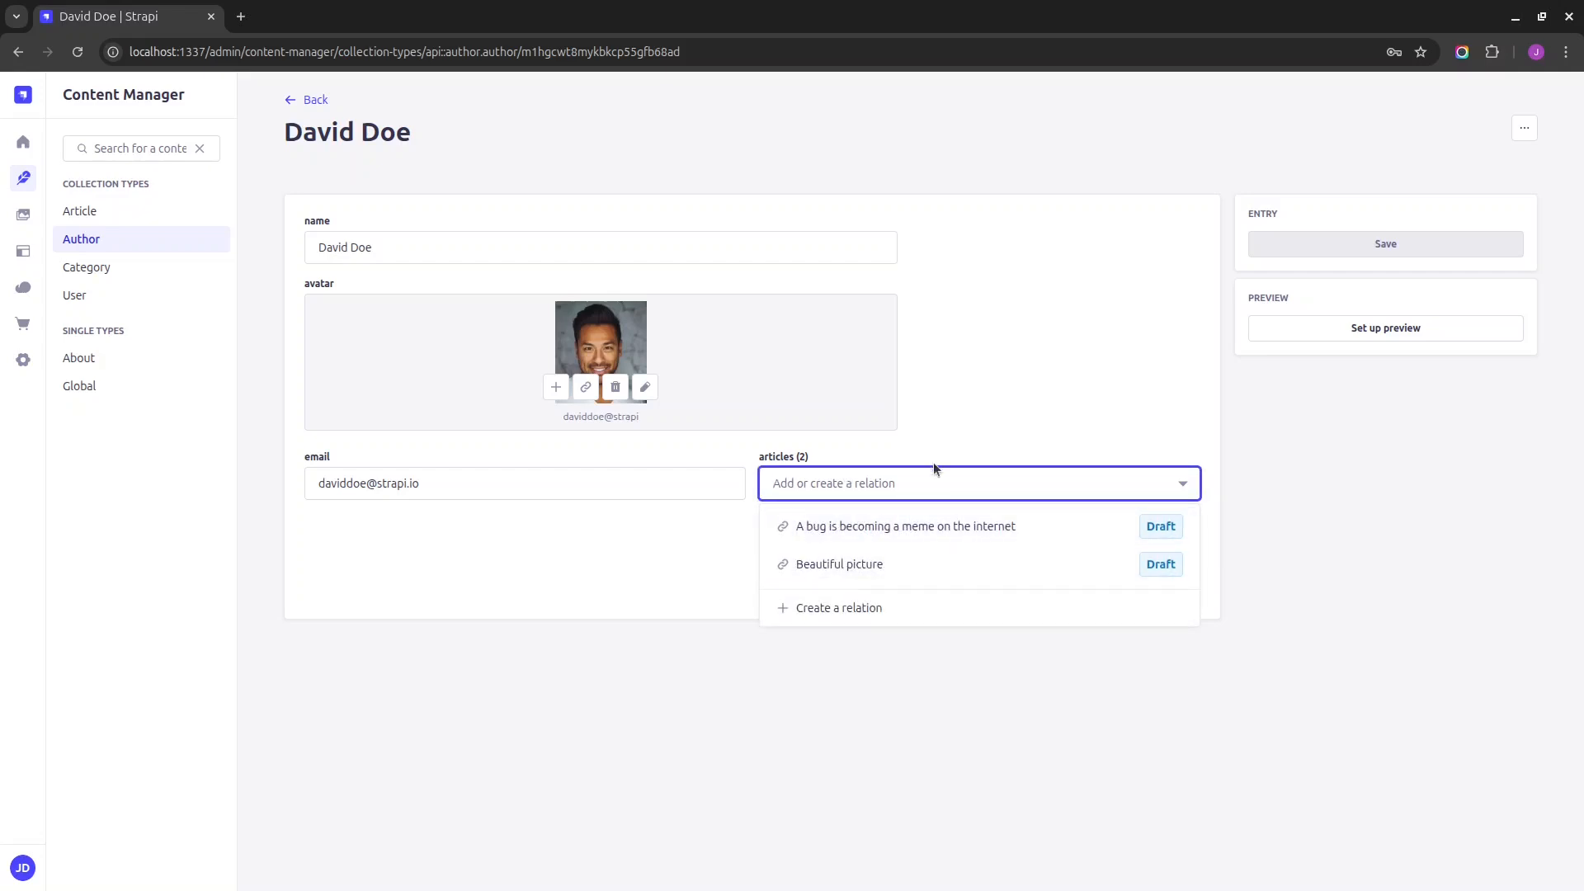
pyautogui.click(951, 437)
pyautogui.click(808, 488)
pyautogui.click(994, 418)
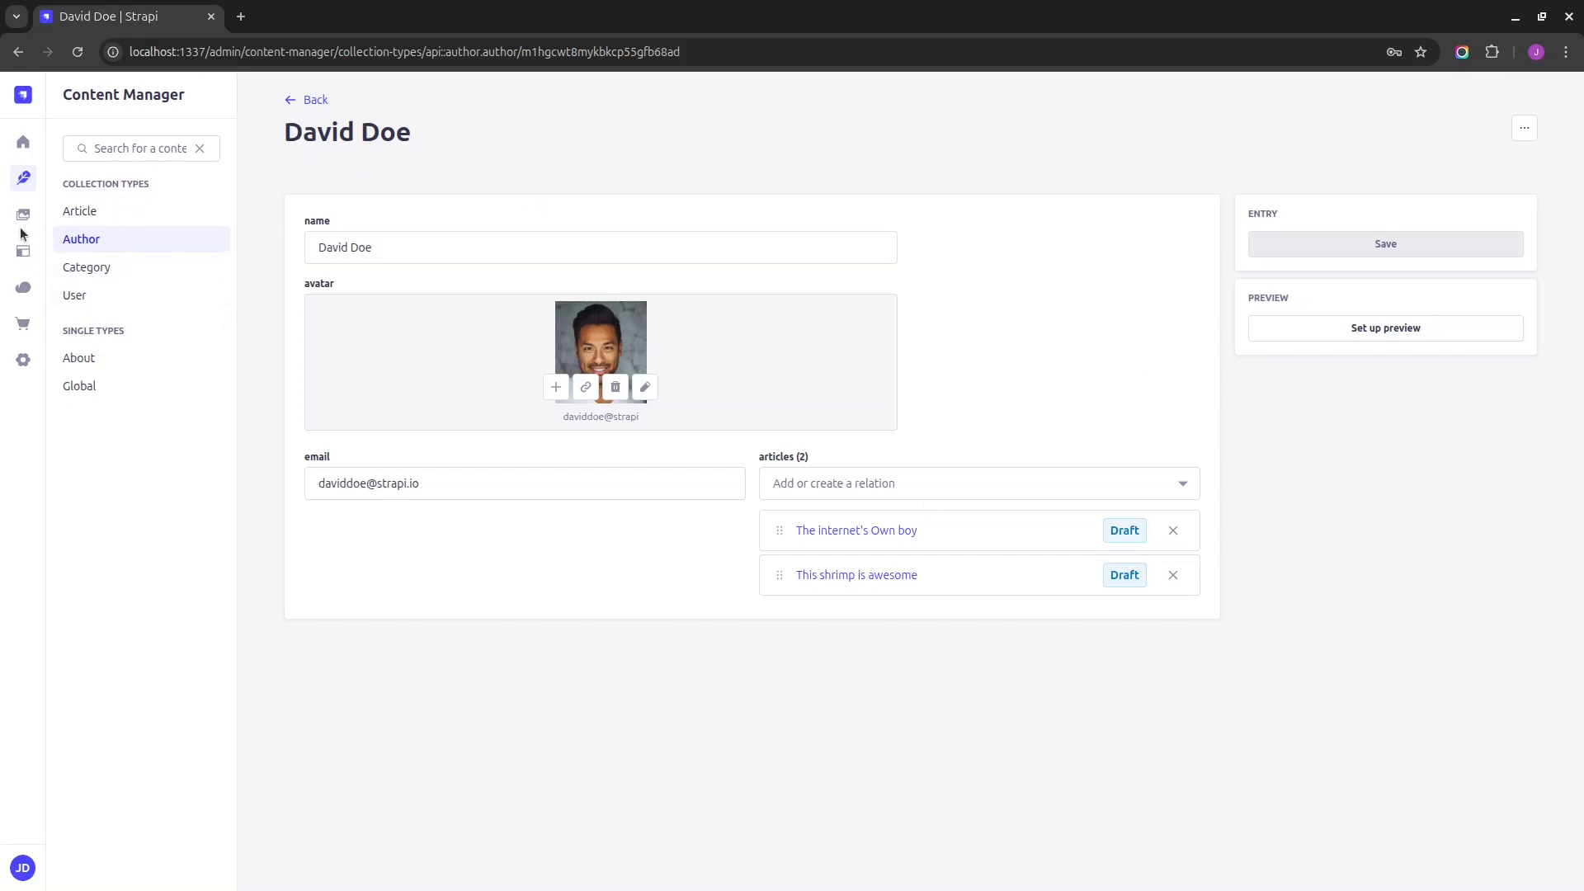
# - Set the articles relation's entry title to slug in the Author edit view configuration and save it
pyautogui.click(24, 258)
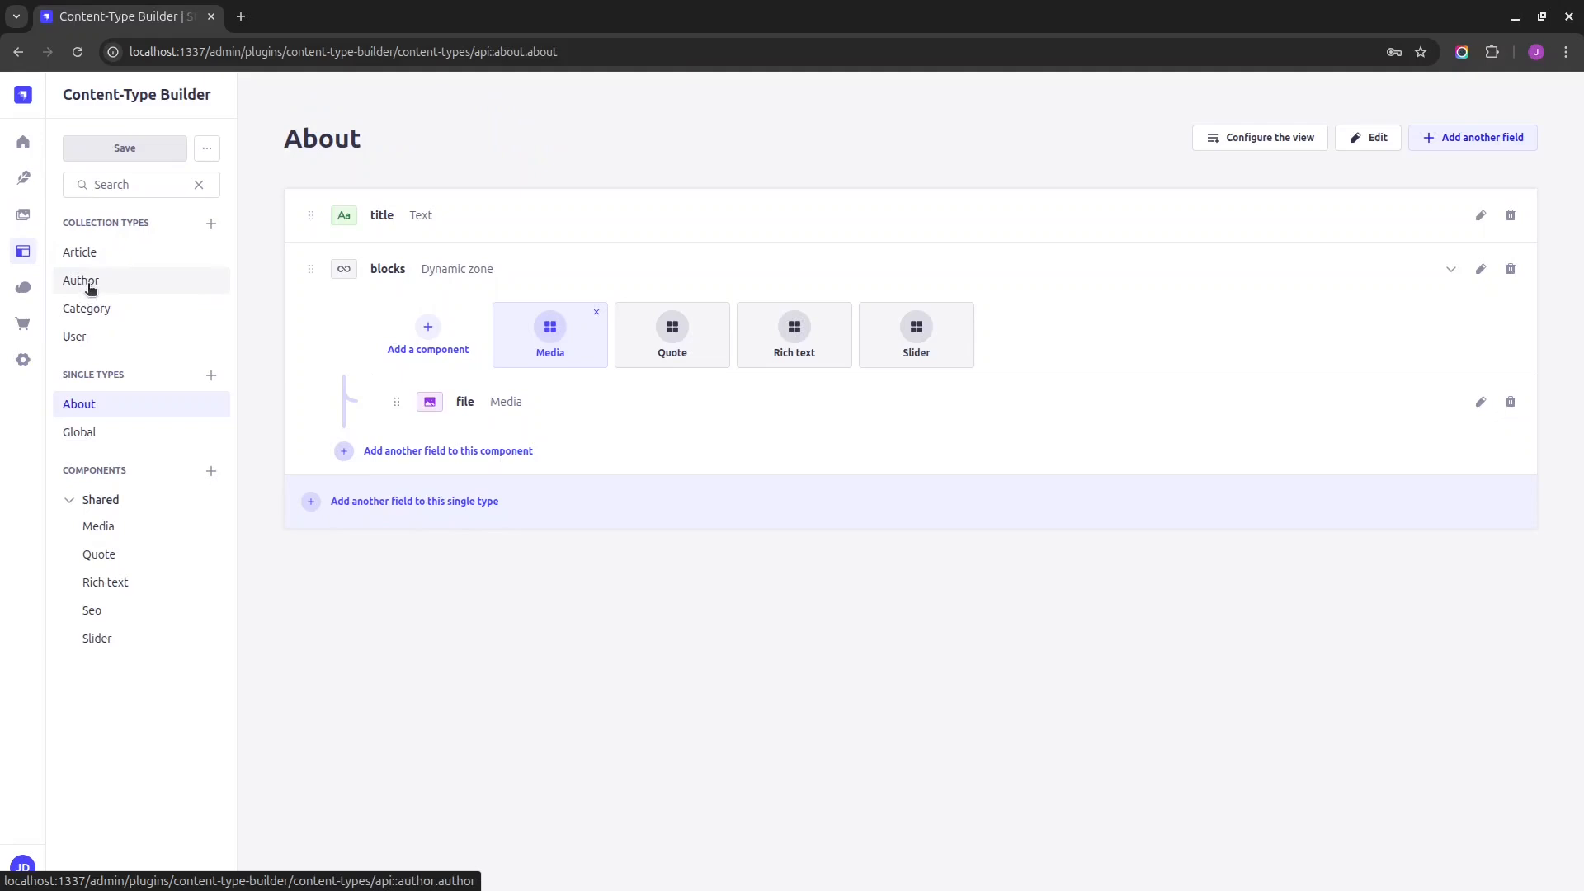
pyautogui.click(91, 285)
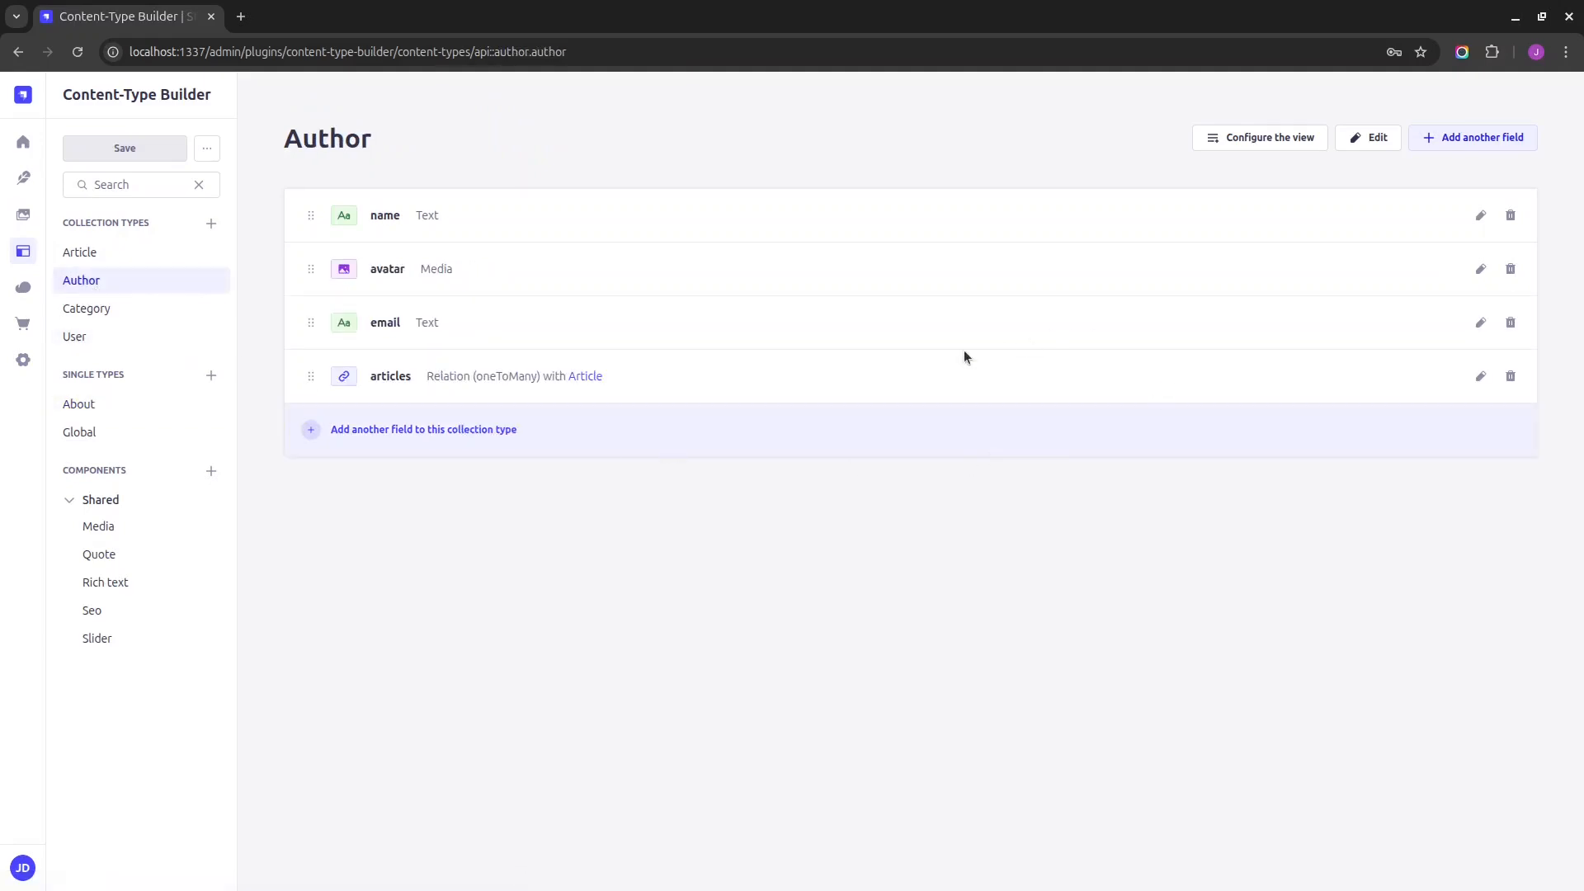
pyautogui.click(1258, 138)
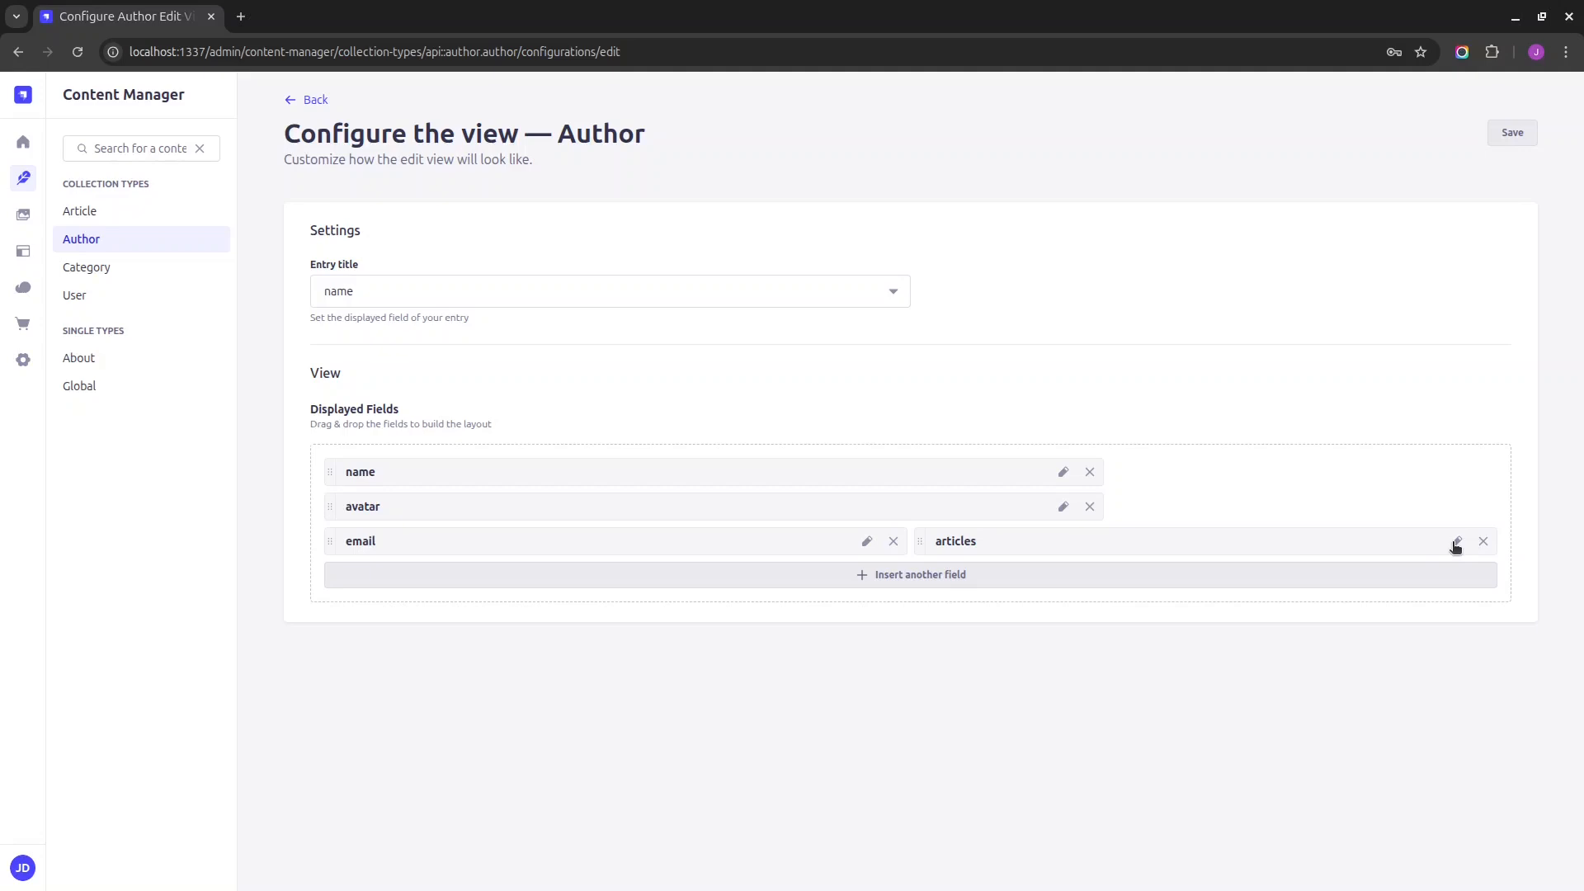
pyautogui.click(1455, 543)
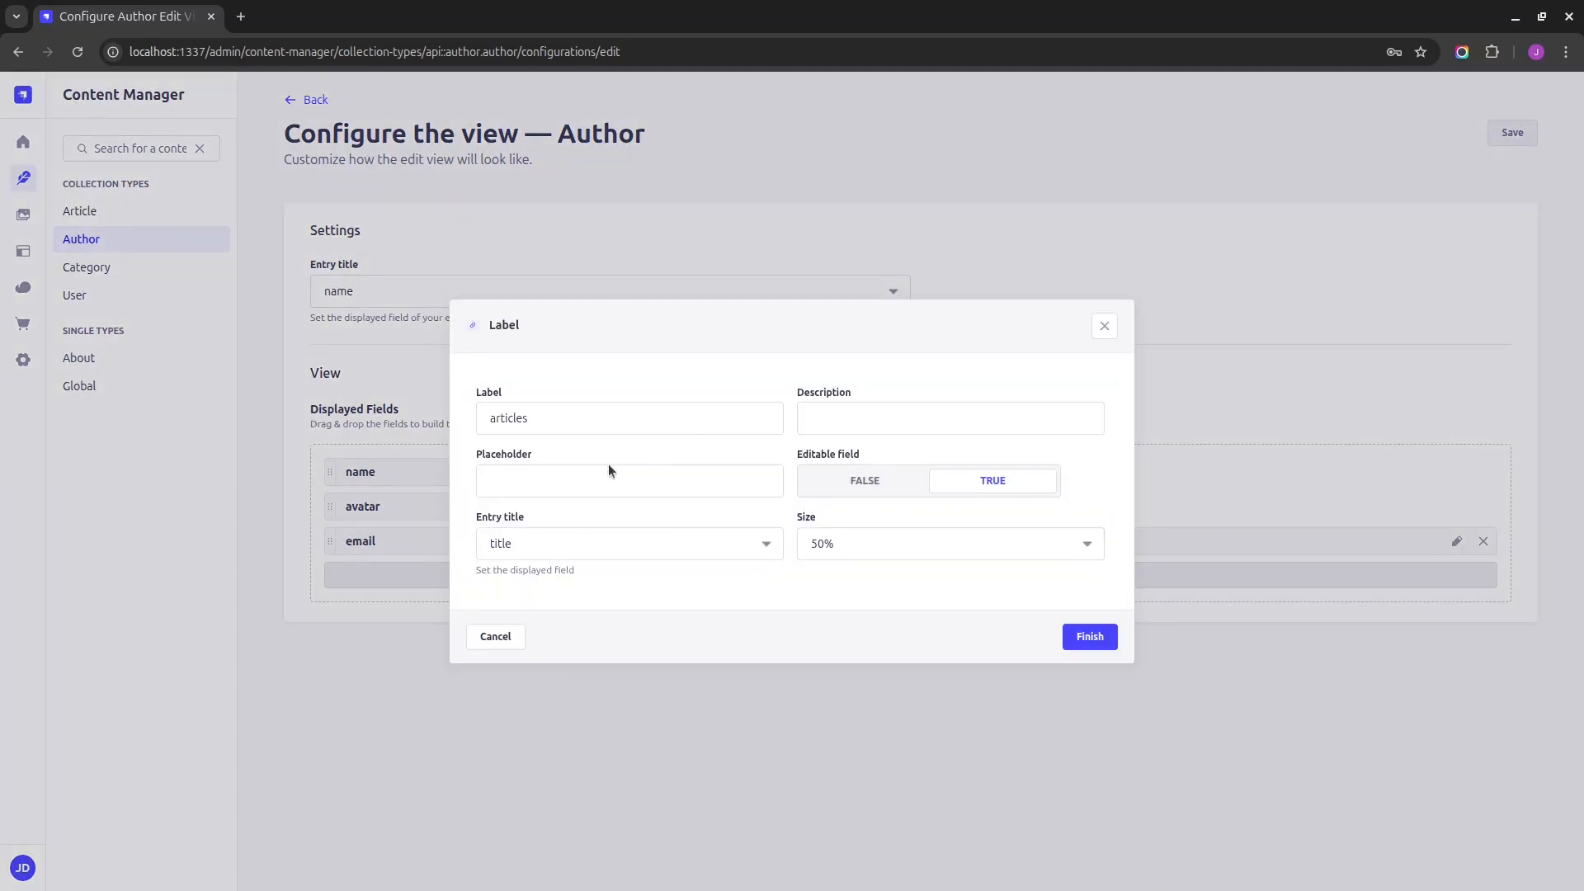
pyautogui.click(566, 546)
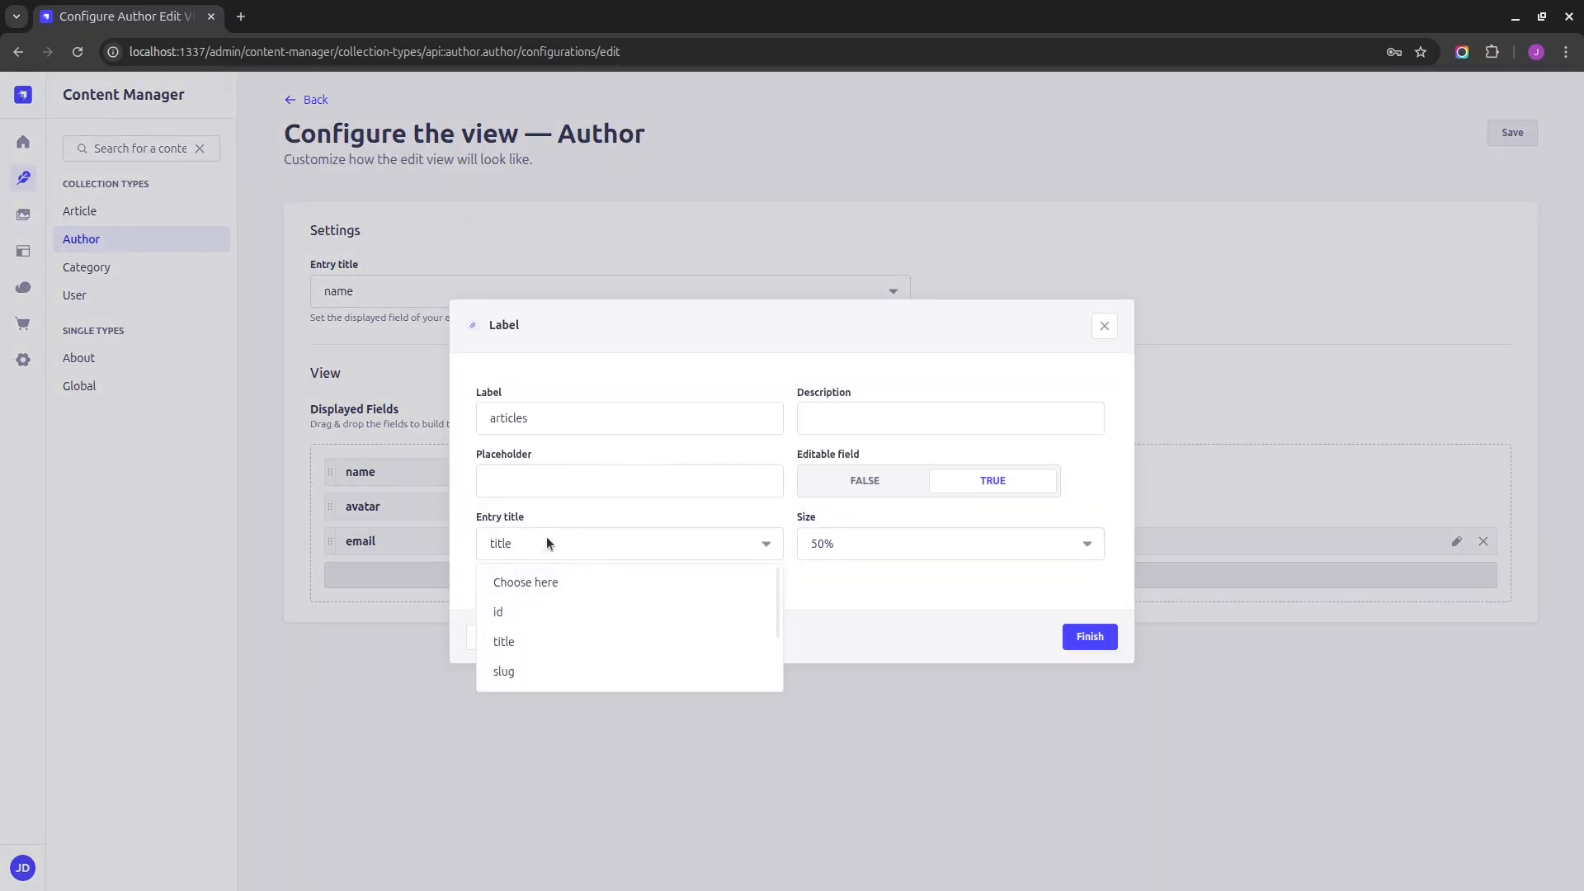
pyautogui.scroll(-2, 541, 642)
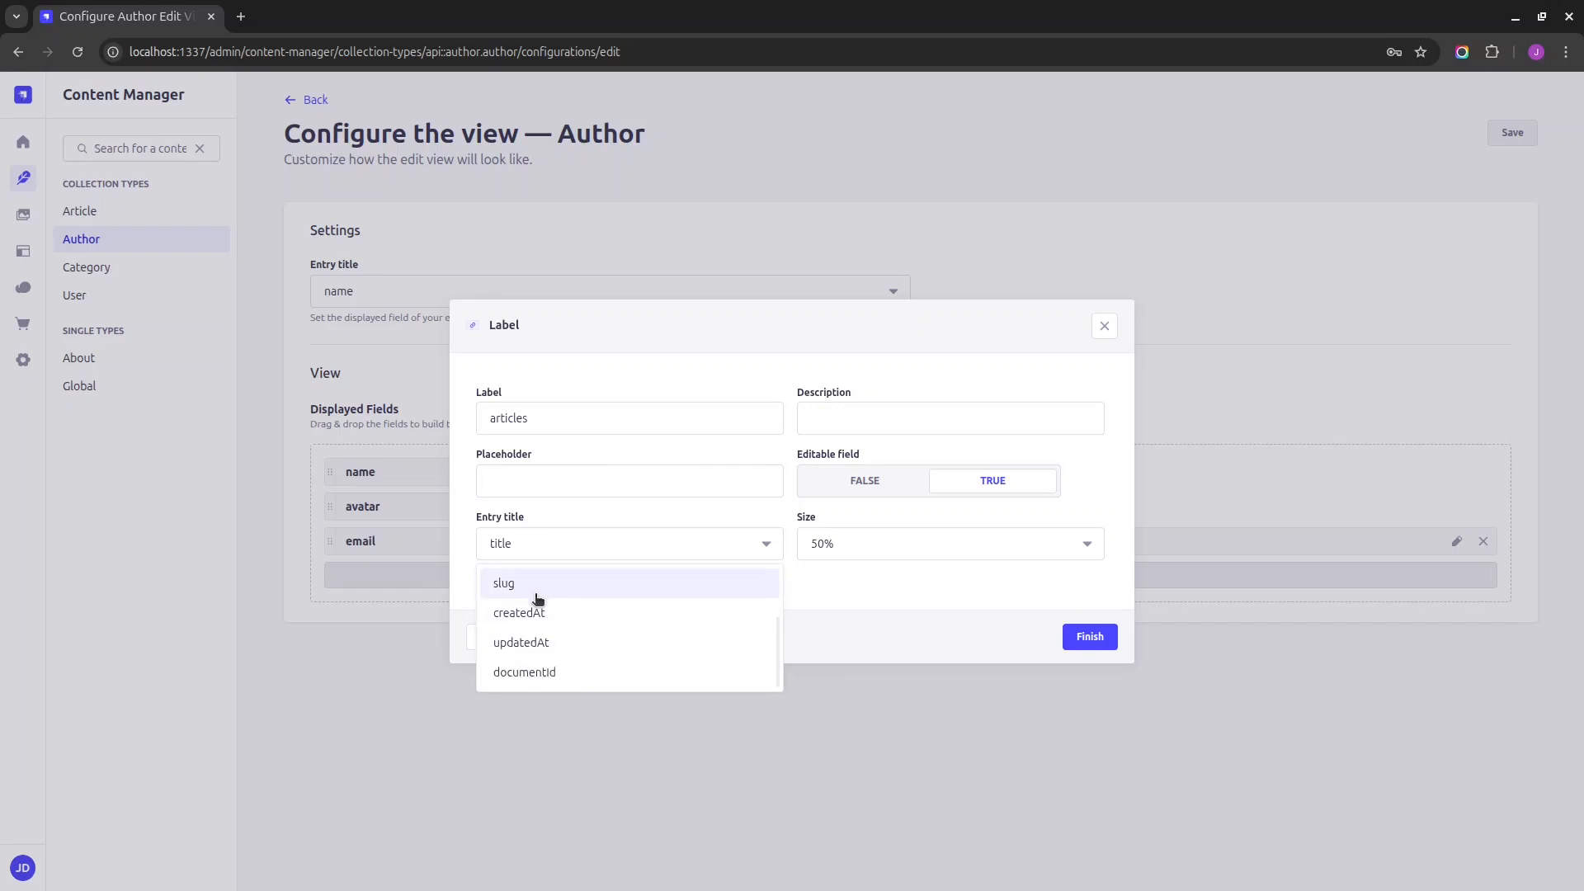
pyautogui.click(536, 587)
pyautogui.click(1089, 639)
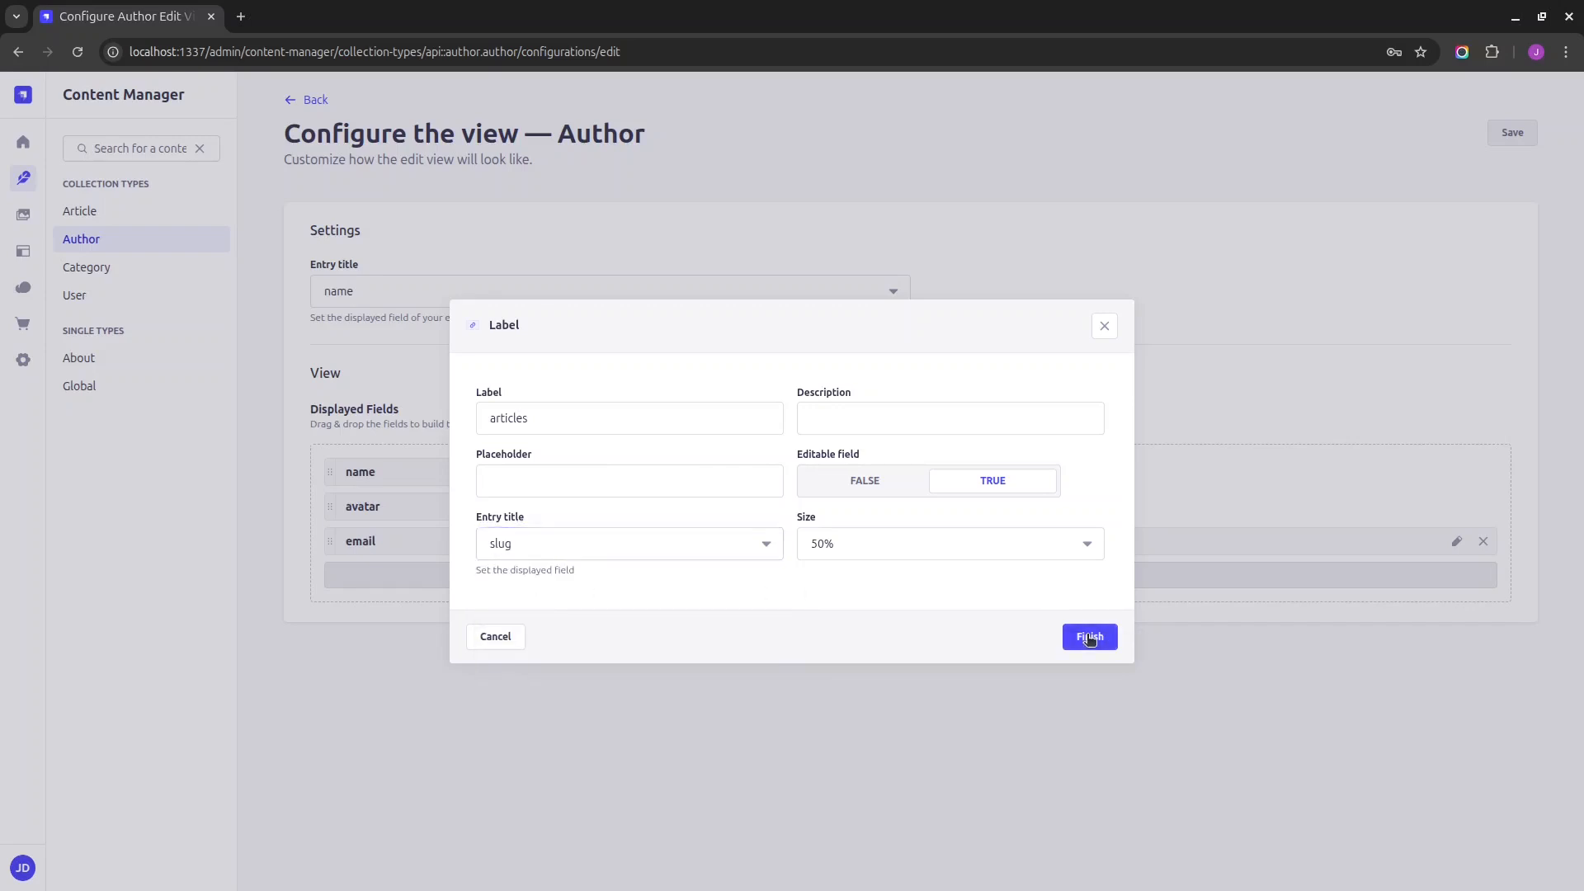
pyautogui.click(1512, 133)
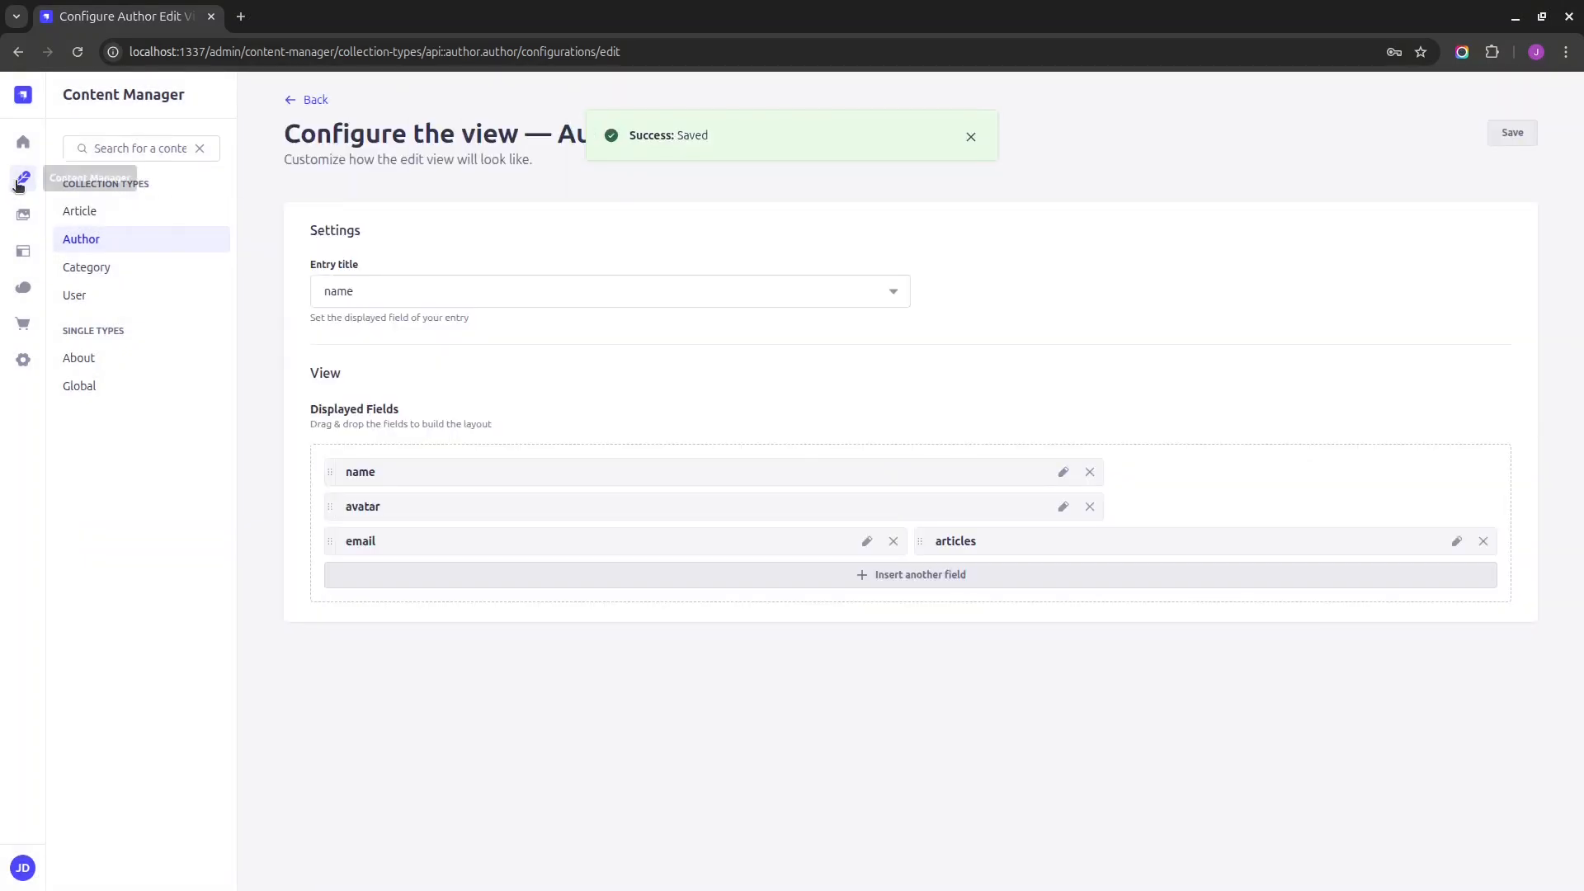
# - Reopen the first Author entry and review the titles listed for linked and available articles, adding no relation
pyautogui.click(20, 179)
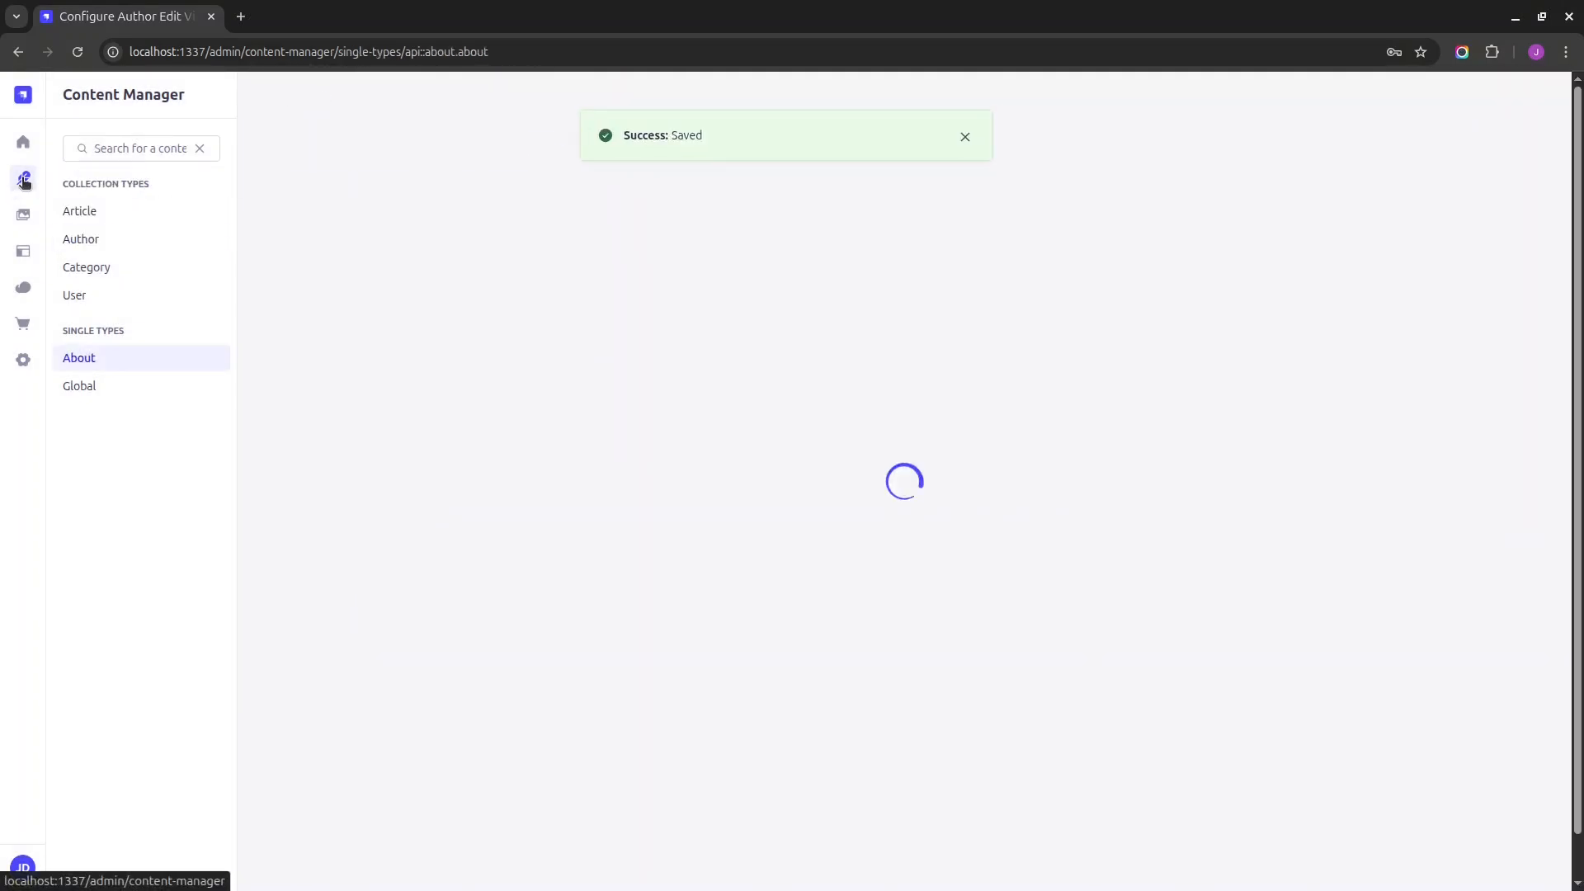
pyautogui.click(99, 239)
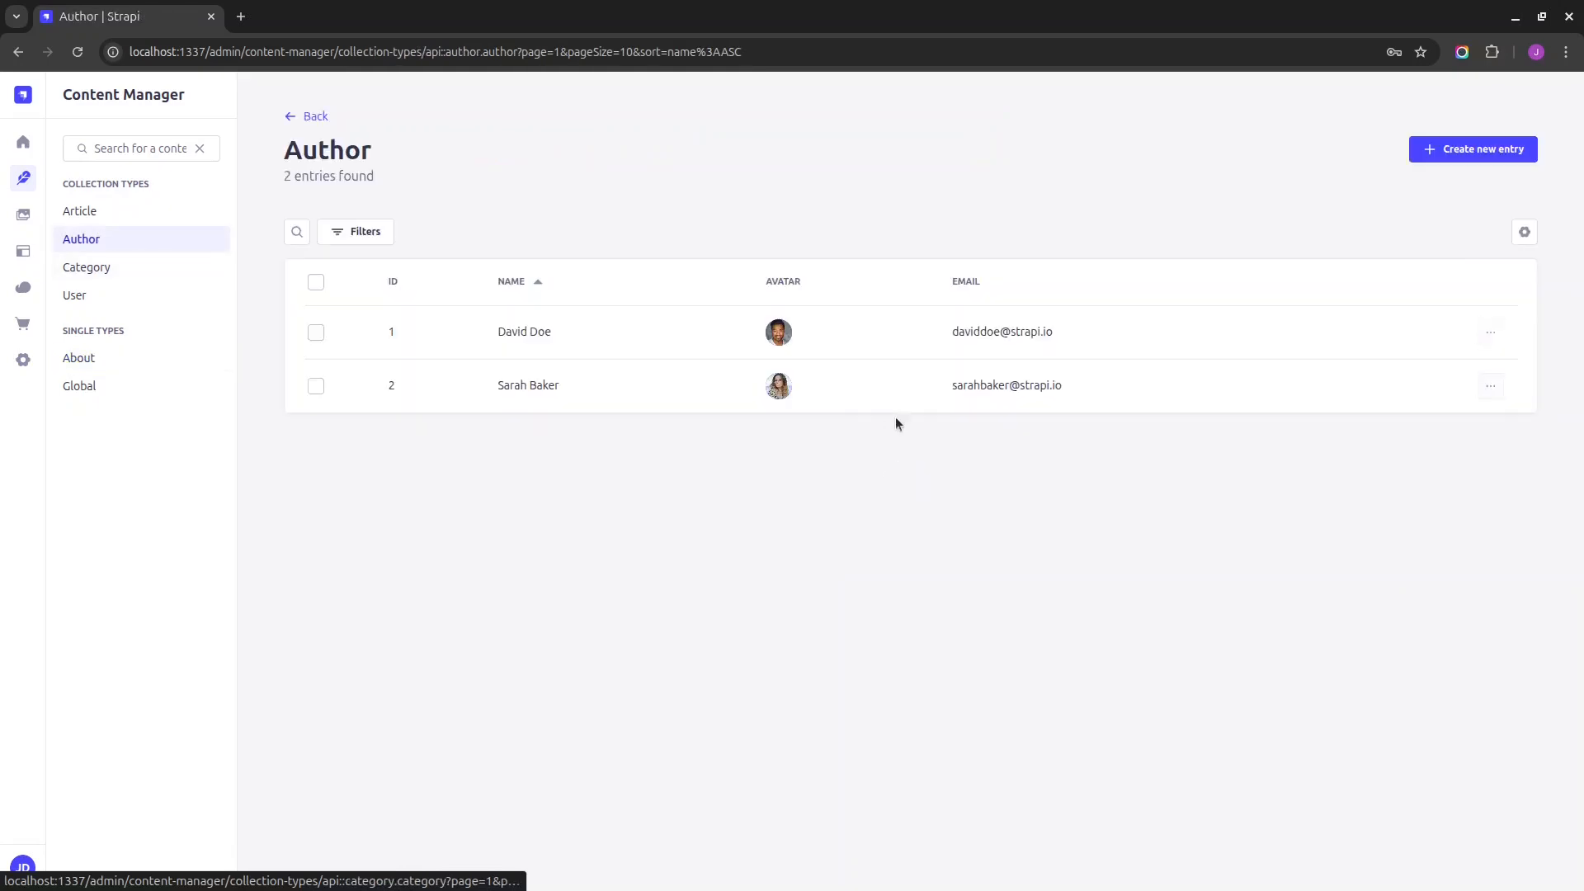
pyautogui.click(635, 329)
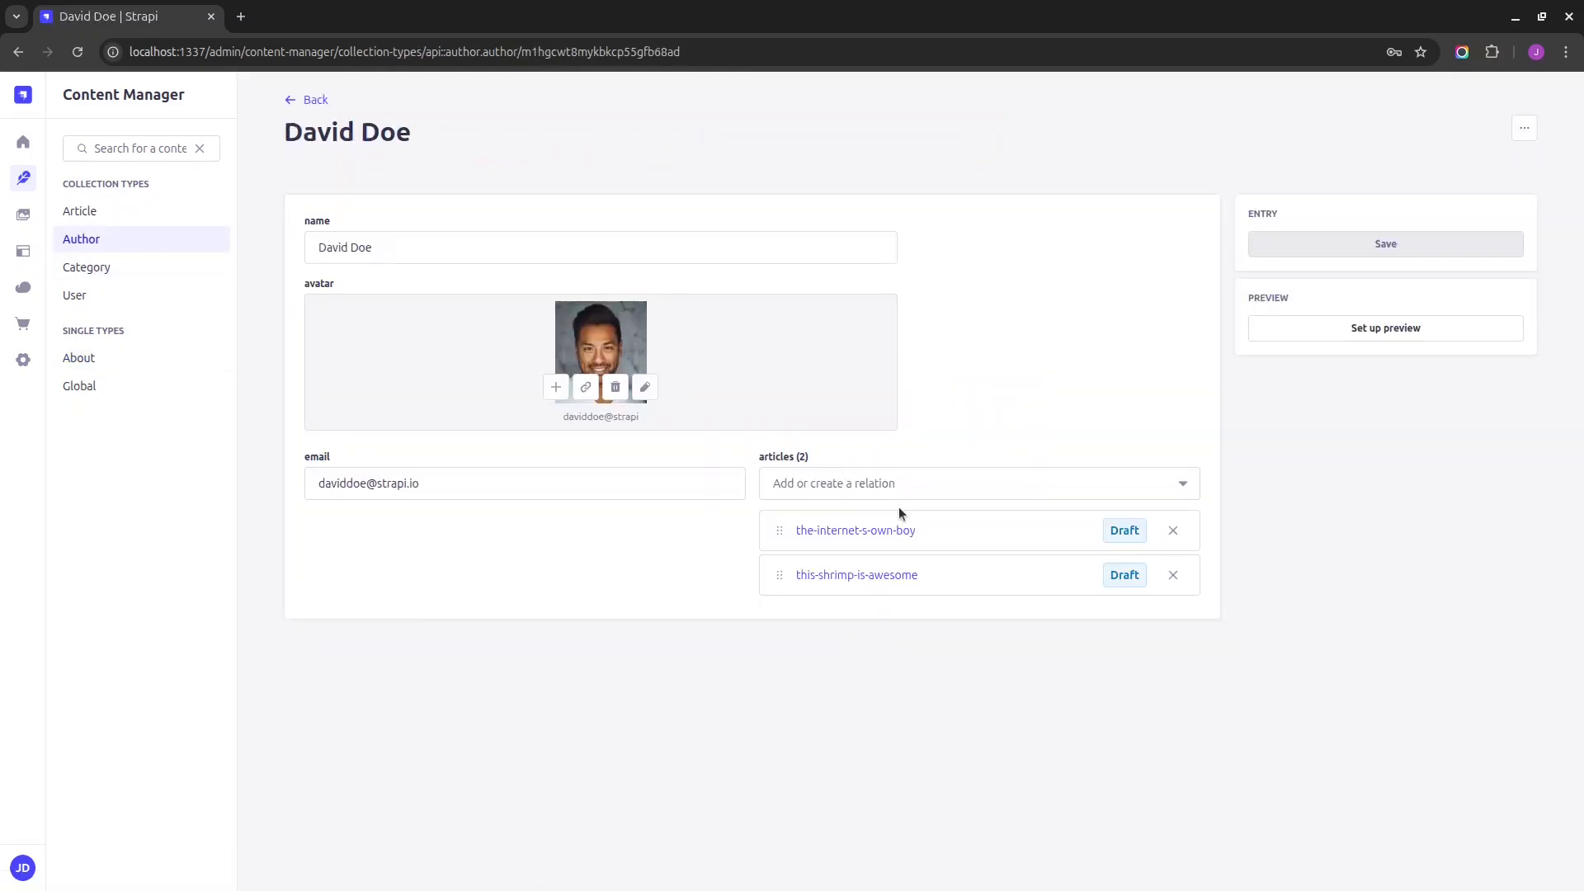
pyautogui.click(864, 488)
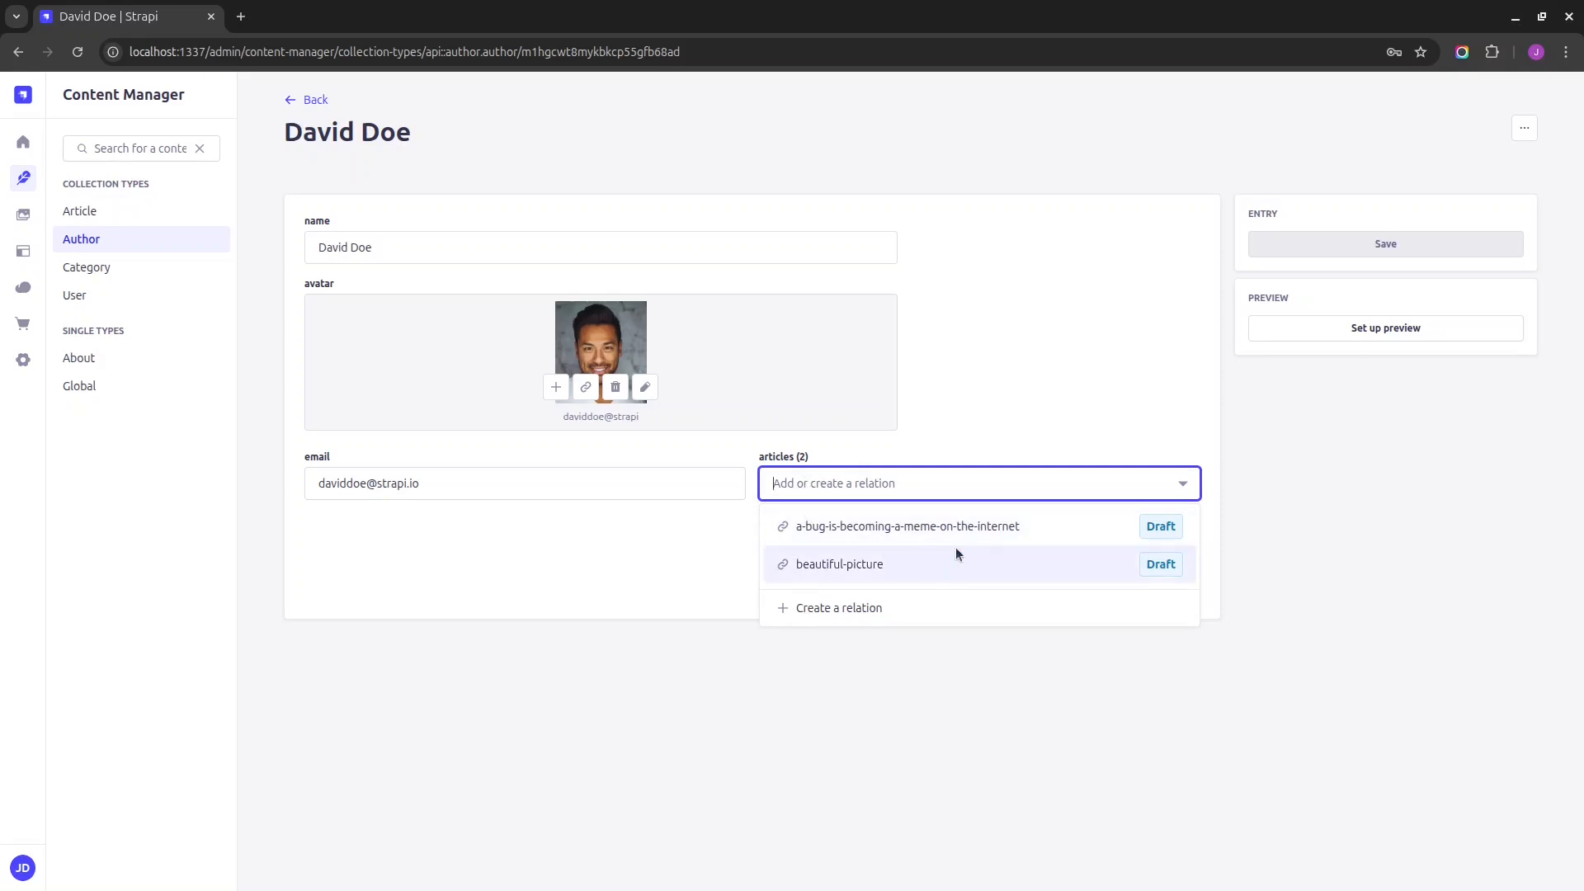
pyautogui.click(918, 651)
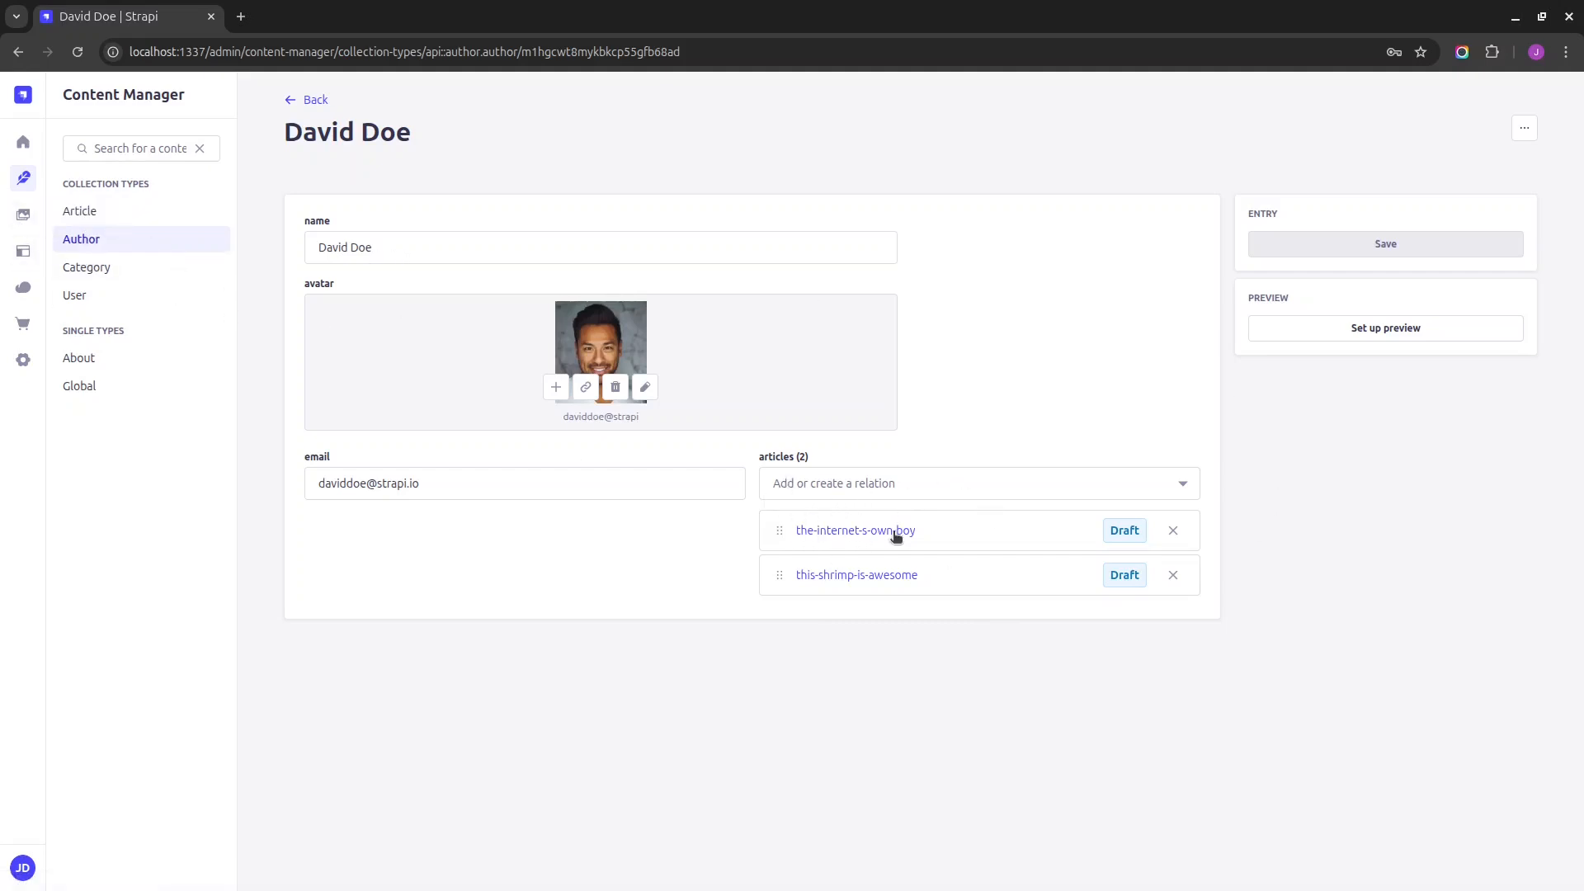
# - Set the articles field's size to 66% in the Author edit view configuration, keeping slug as entry title, and save it
pyautogui.click(21, 253)
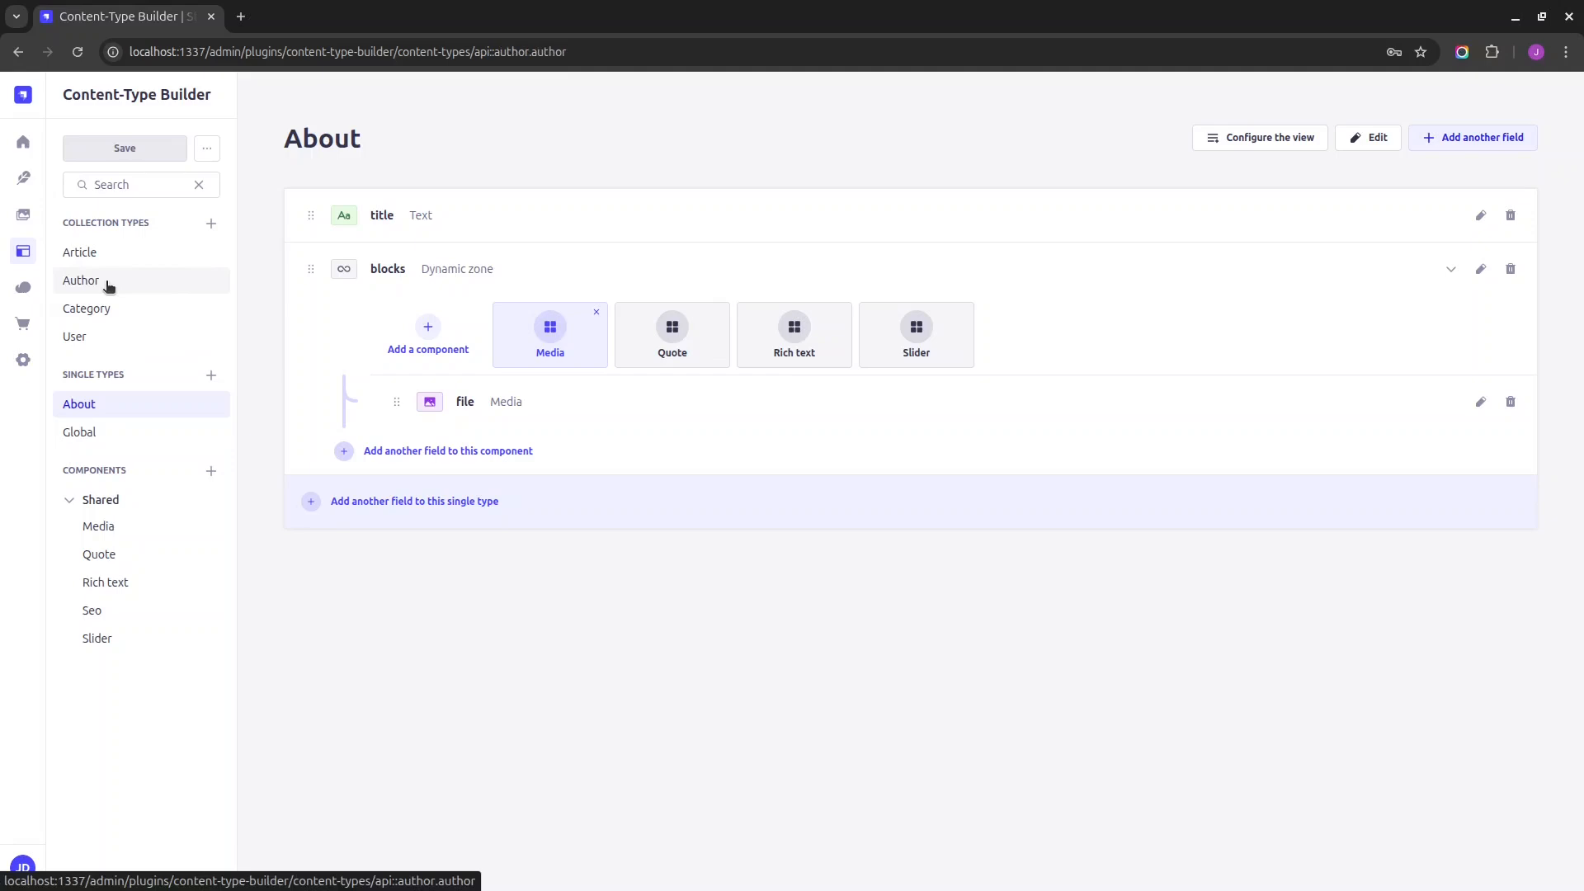
pyautogui.click(104, 283)
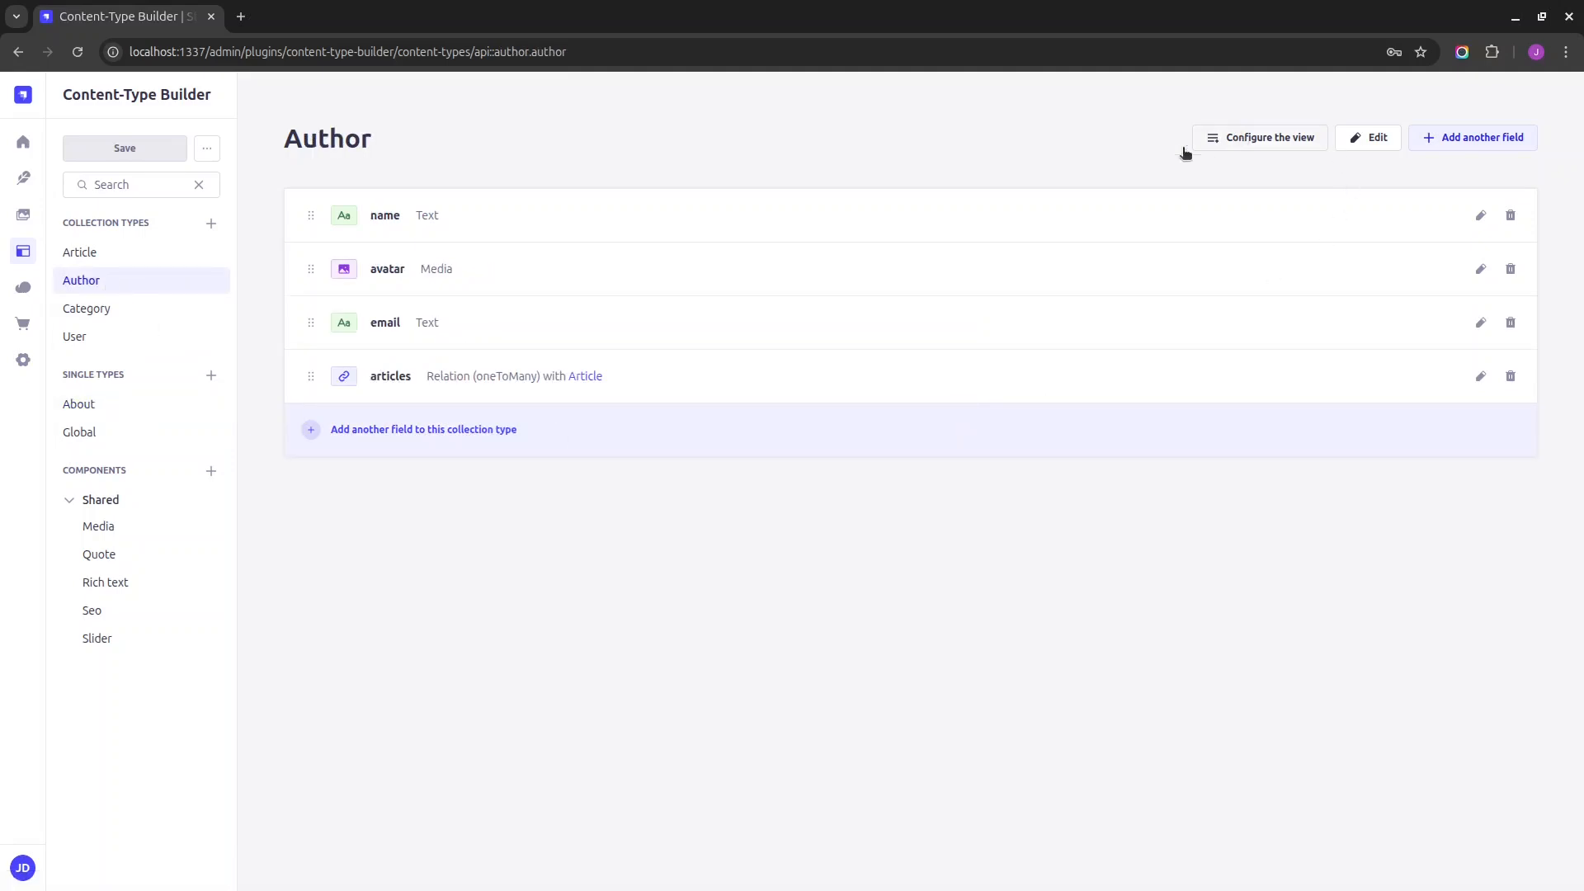
pyautogui.click(1255, 140)
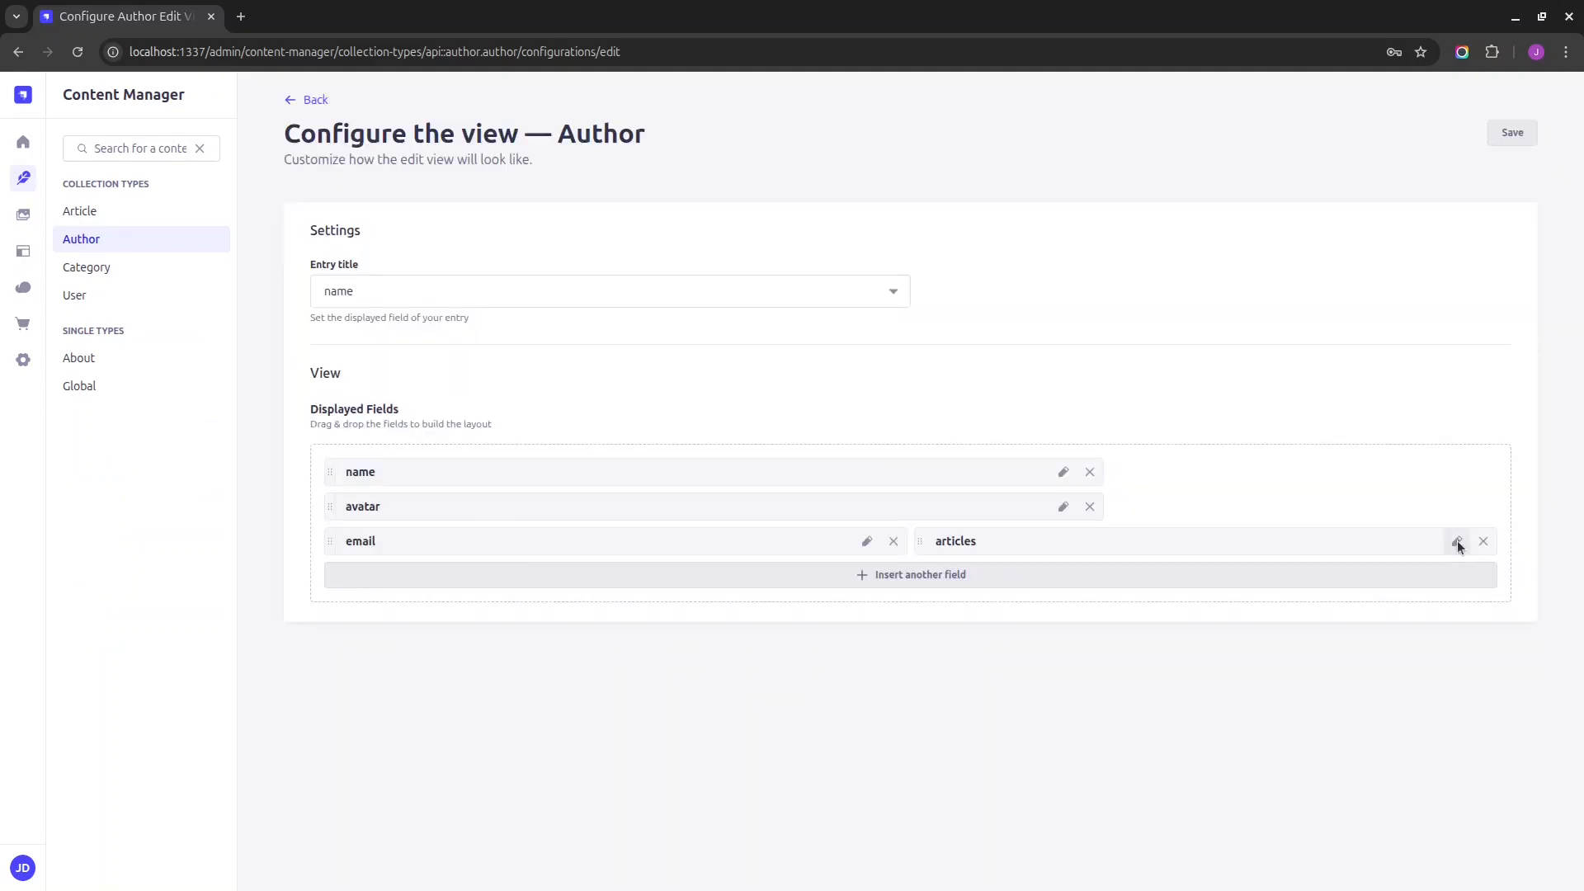
pyautogui.click(1454, 541)
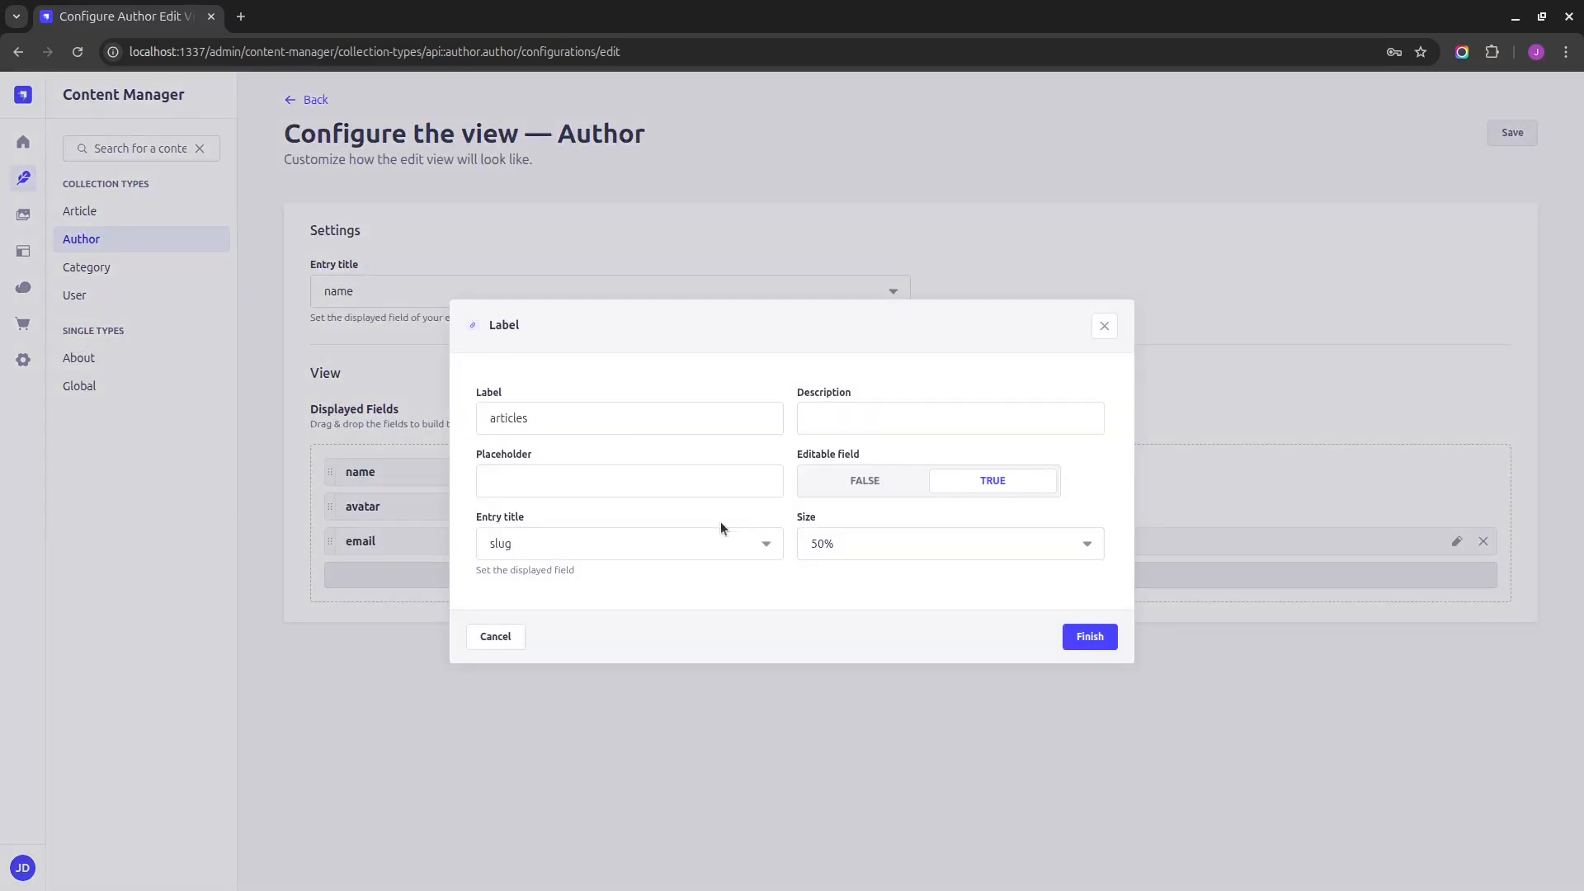
pyautogui.click(829, 557)
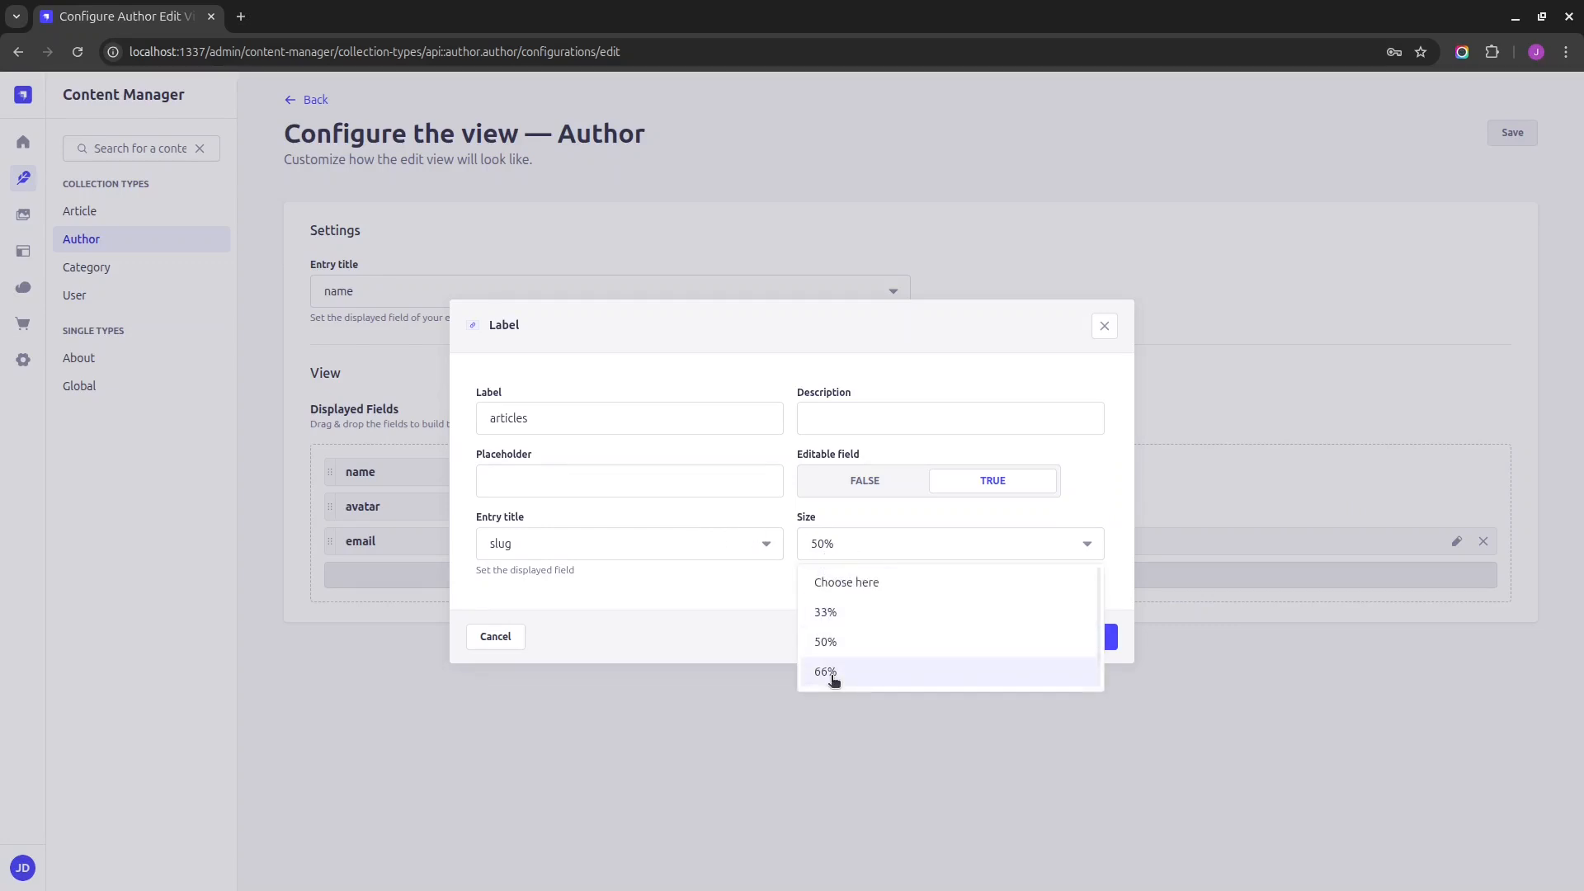
pyautogui.click(827, 672)
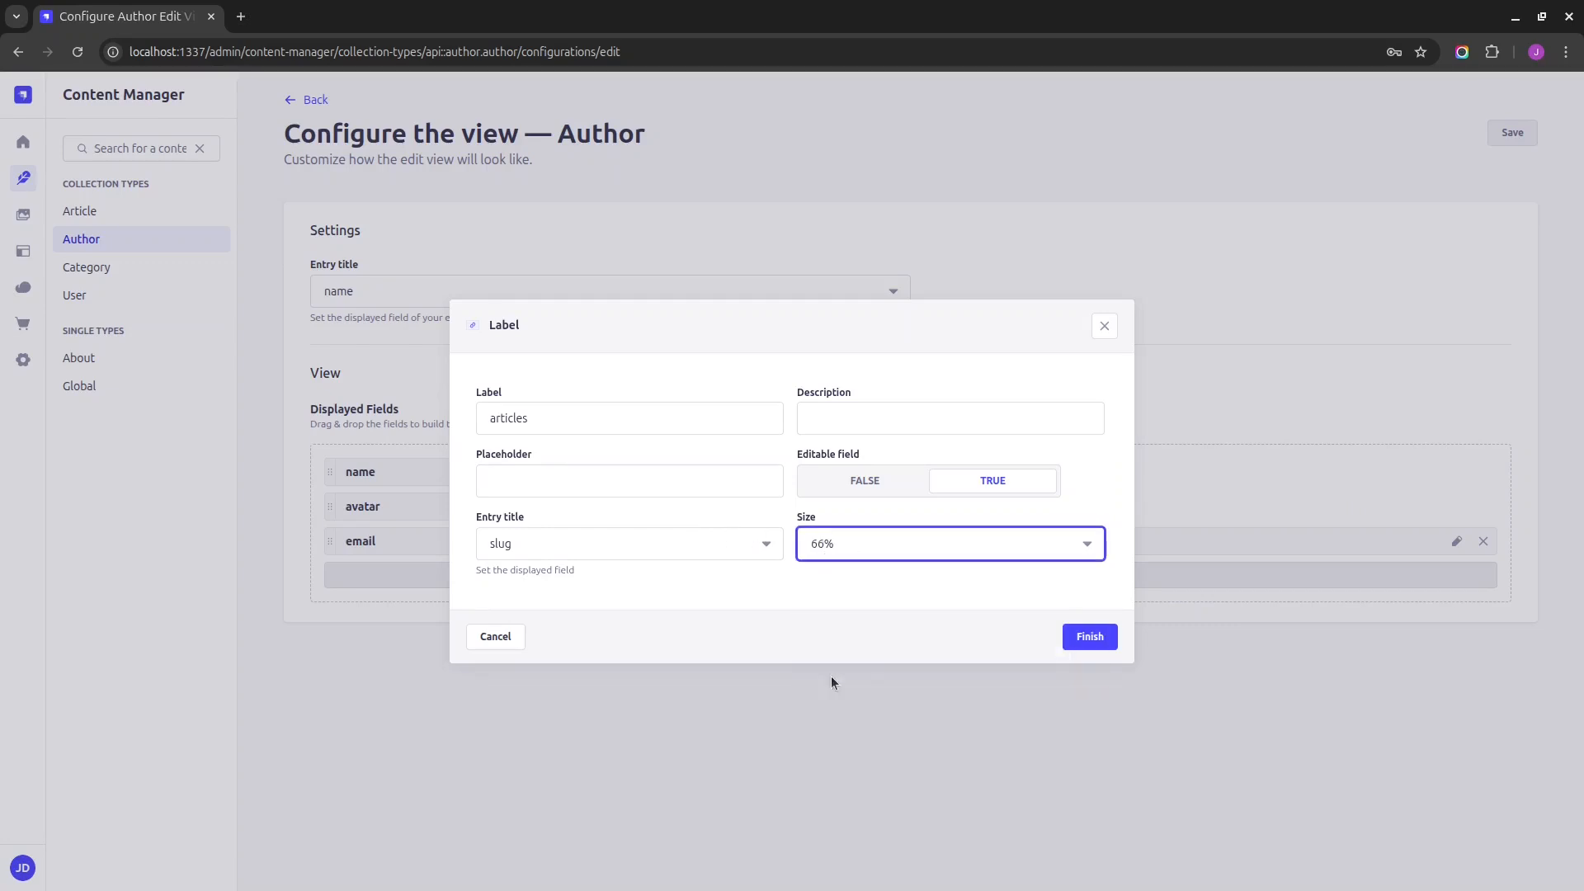
pyautogui.click(701, 547)
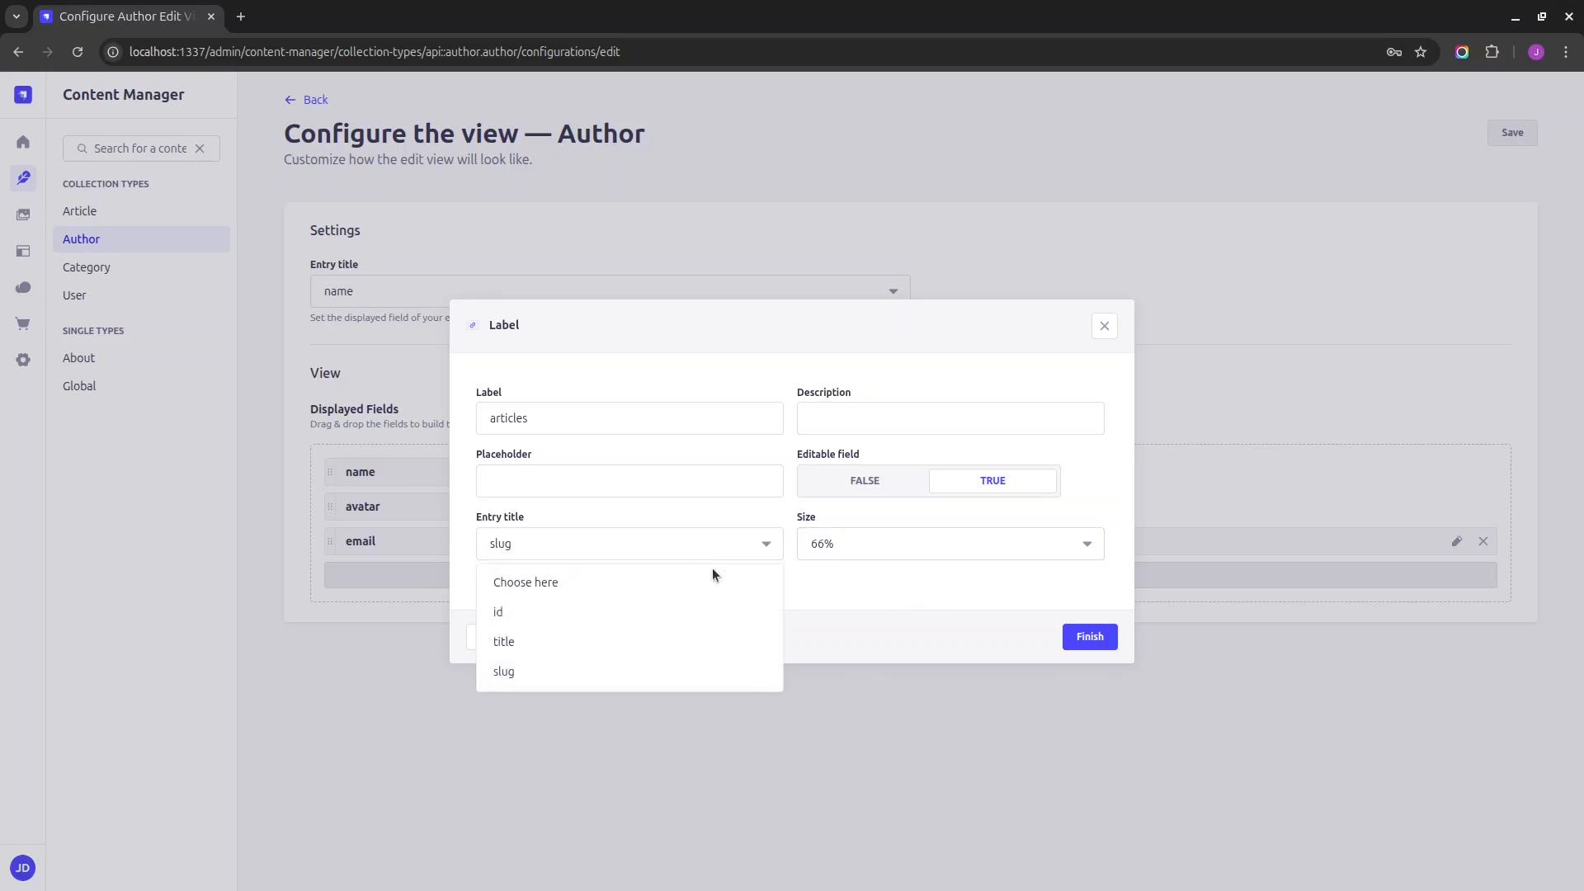
pyautogui.click(879, 592)
pyautogui.click(1081, 638)
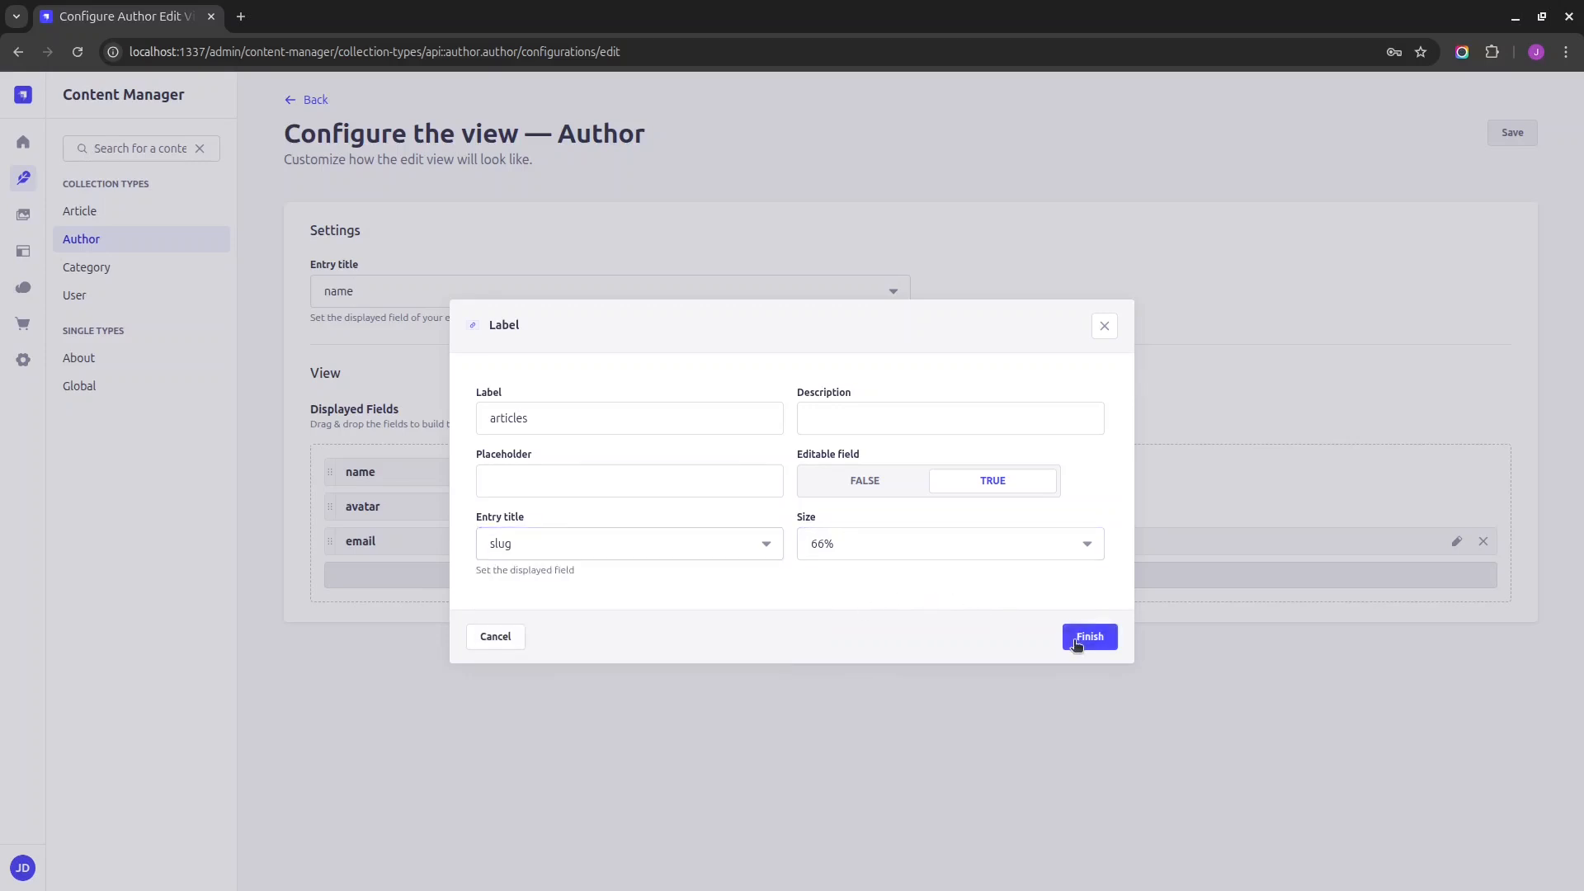
pyautogui.click(1513, 133)
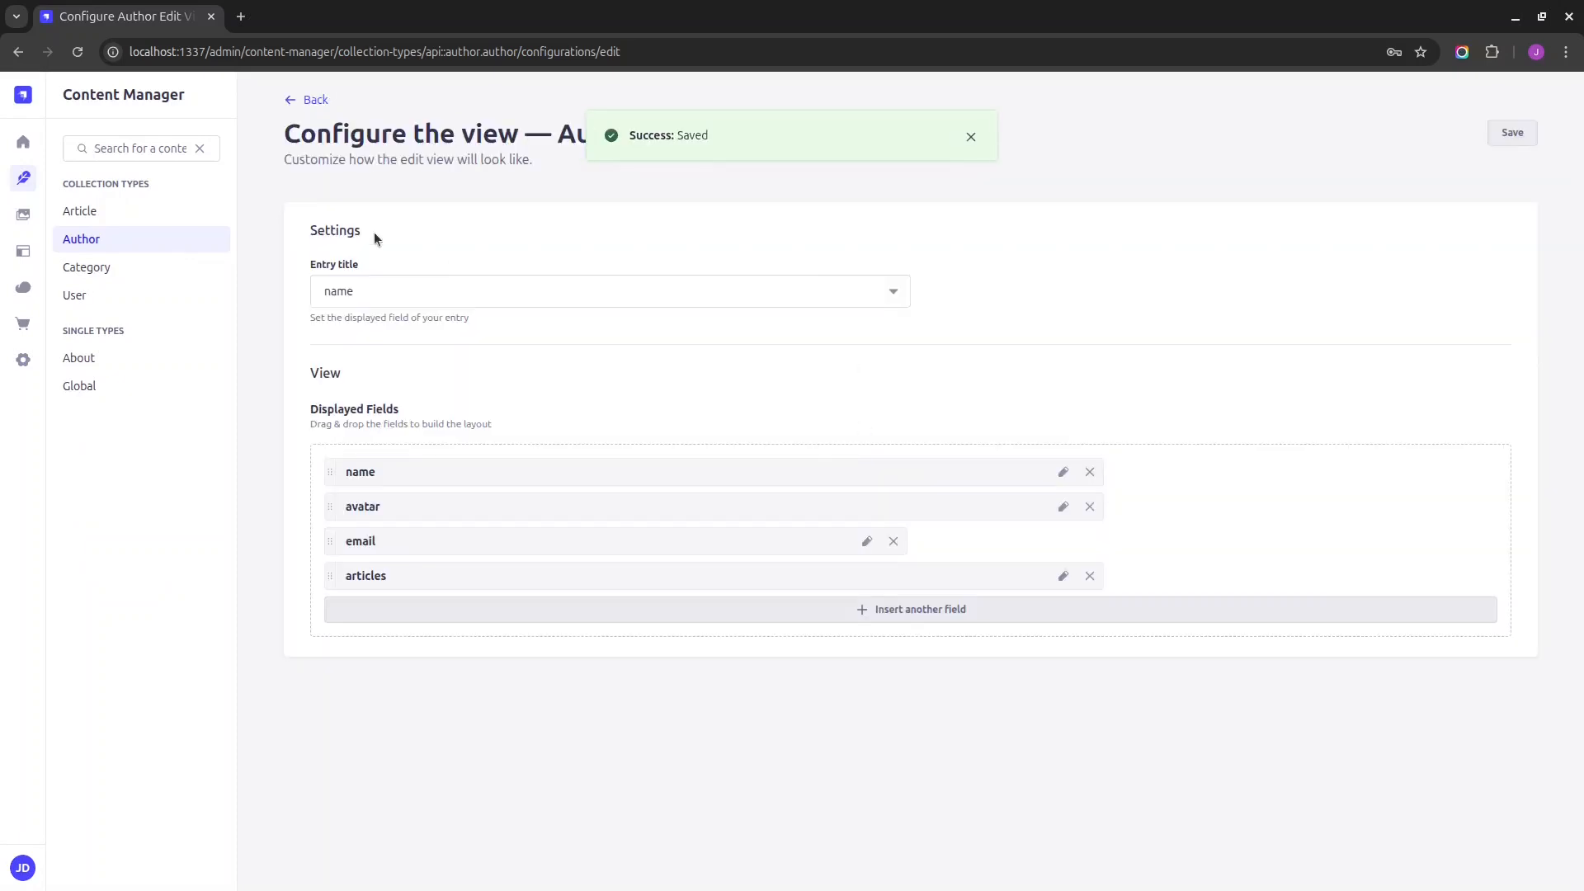
# - Return to the first Author entry and check the articles field's width and its list of available relations
pyautogui.click(79, 357)
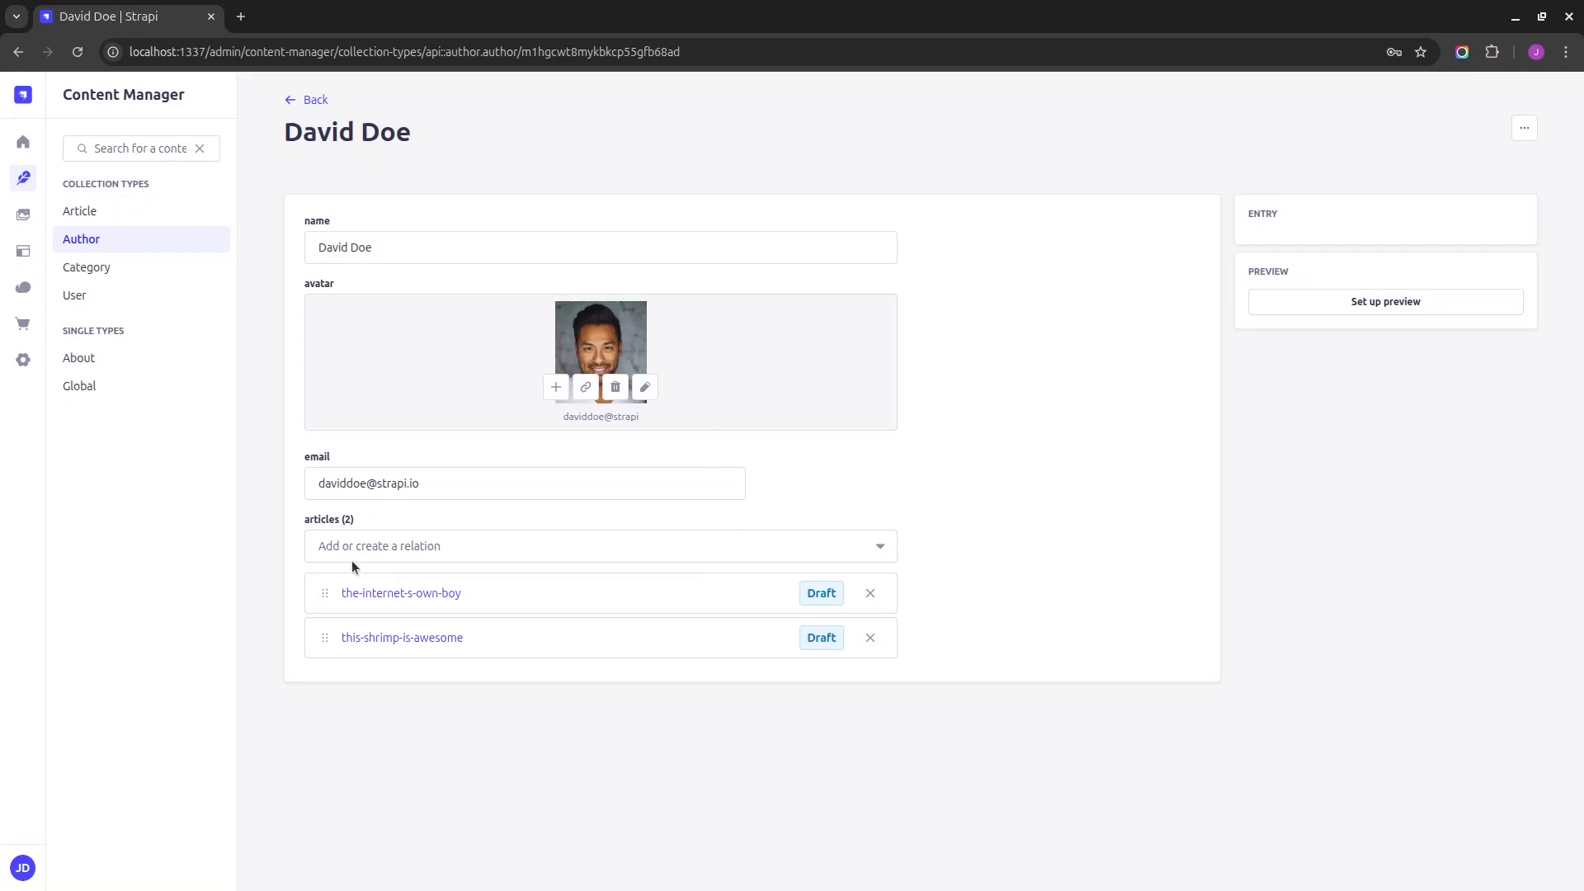
pyautogui.click(422, 548)
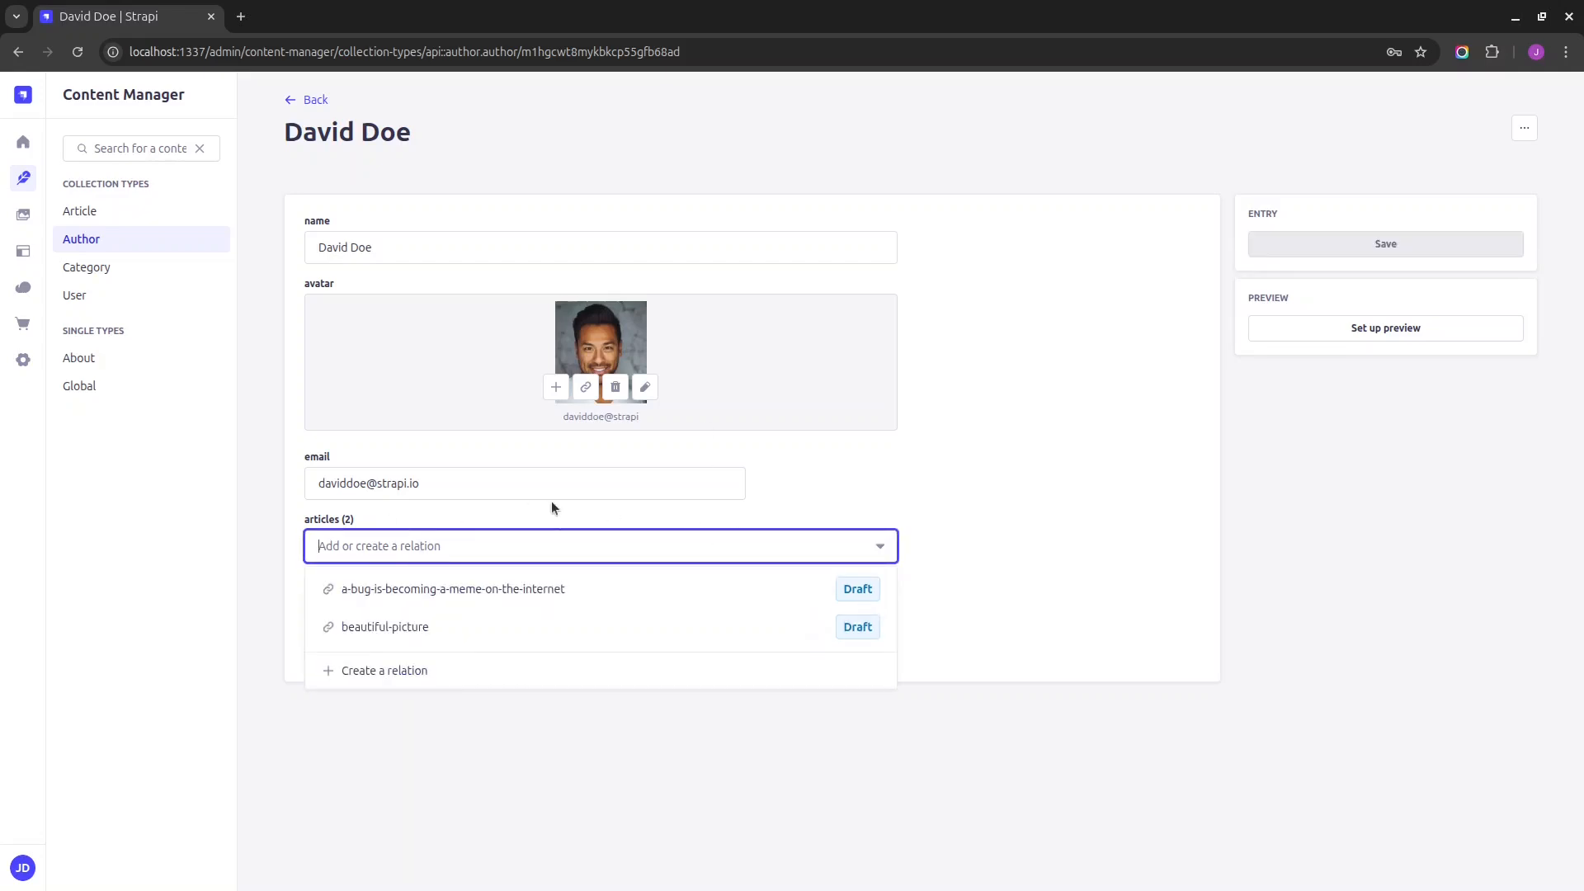
# - Set the articles field's Editable field option to FALSE in the Author edit view configuration and save the layout
pyautogui.click(21, 252)
pyautogui.click(89, 279)
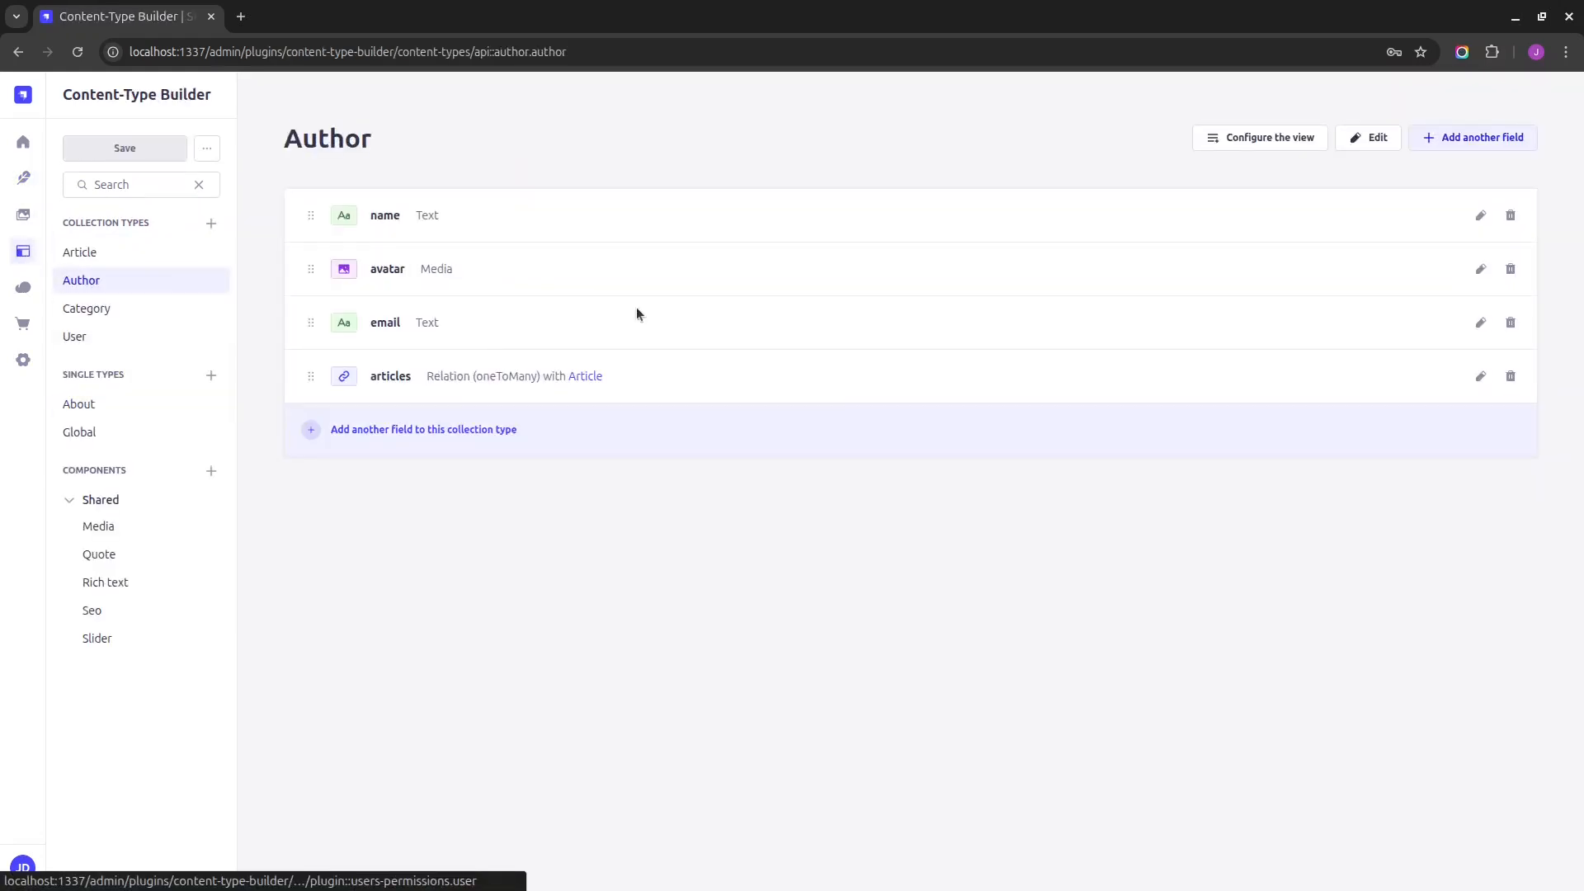
pyautogui.click(1275, 147)
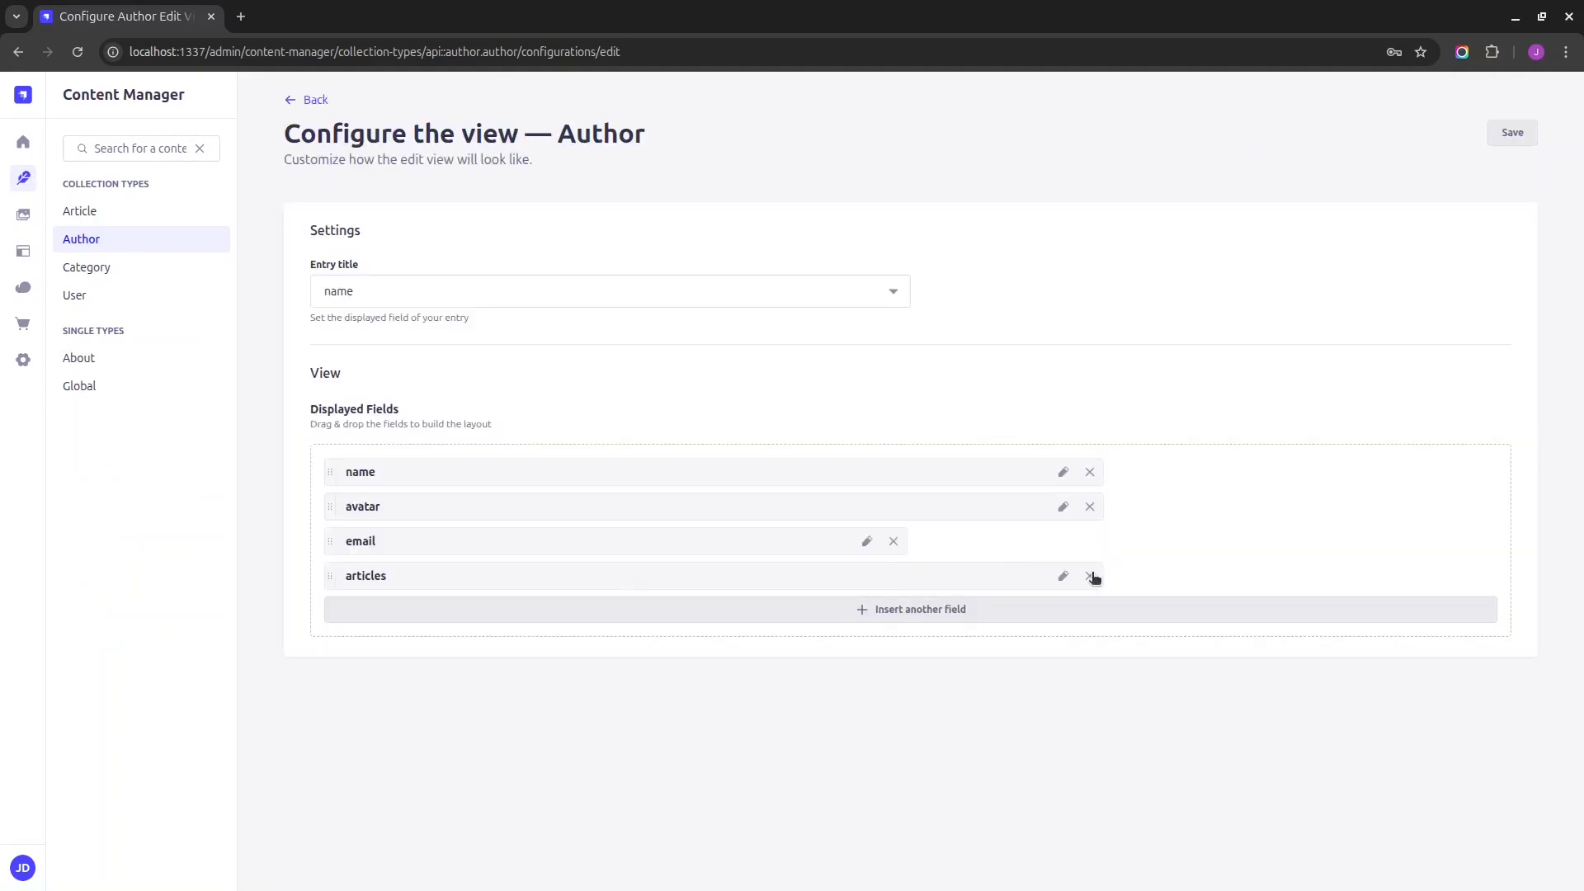
pyautogui.click(1064, 577)
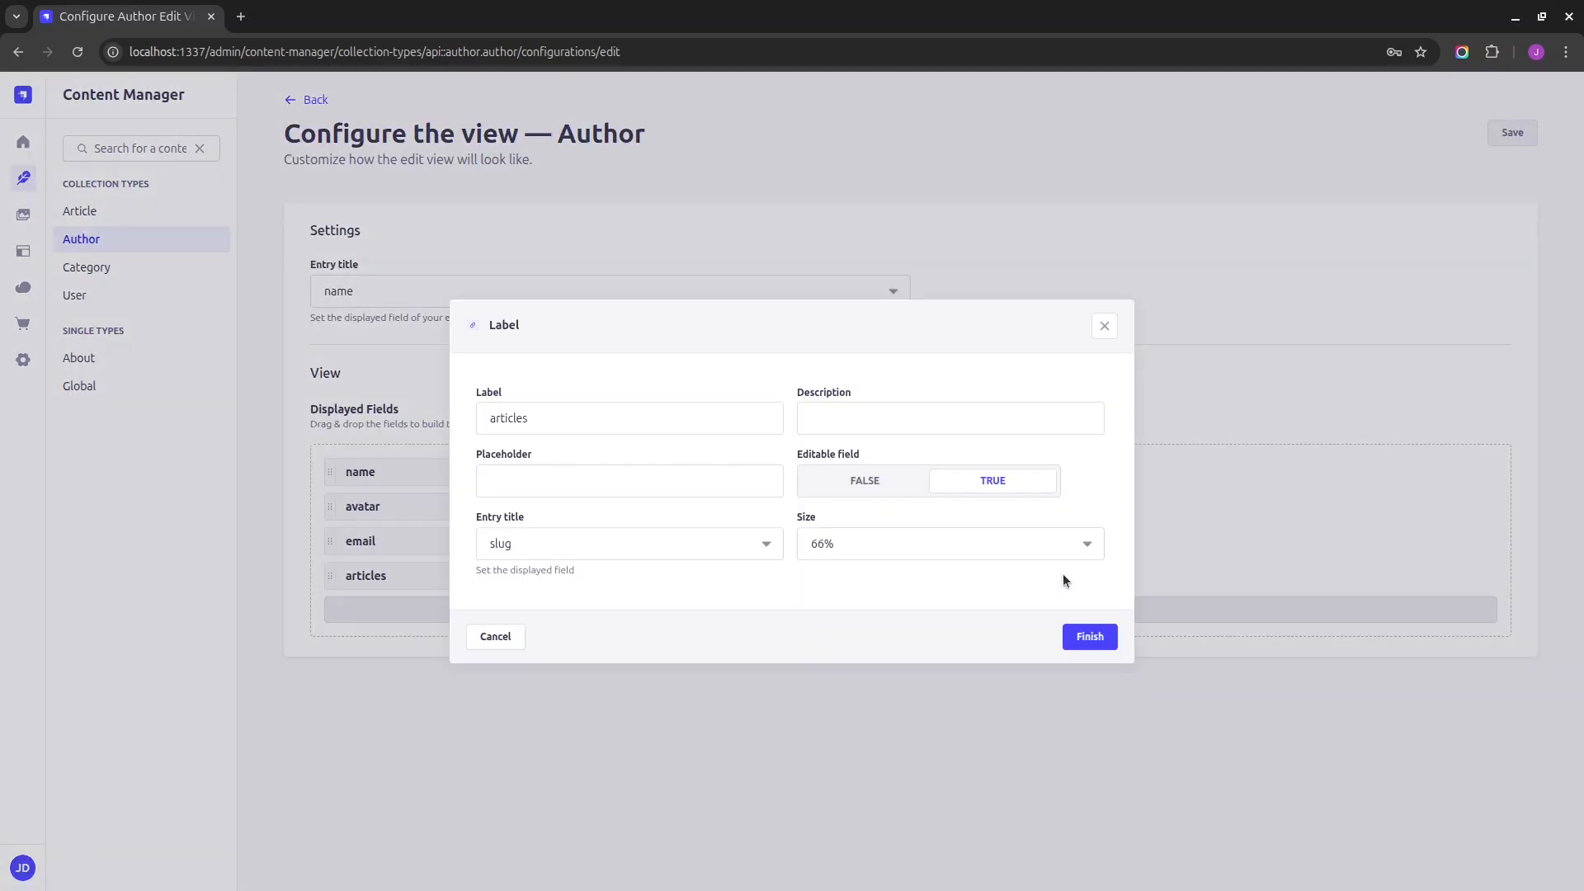
pyautogui.click(856, 480)
pyautogui.click(1090, 642)
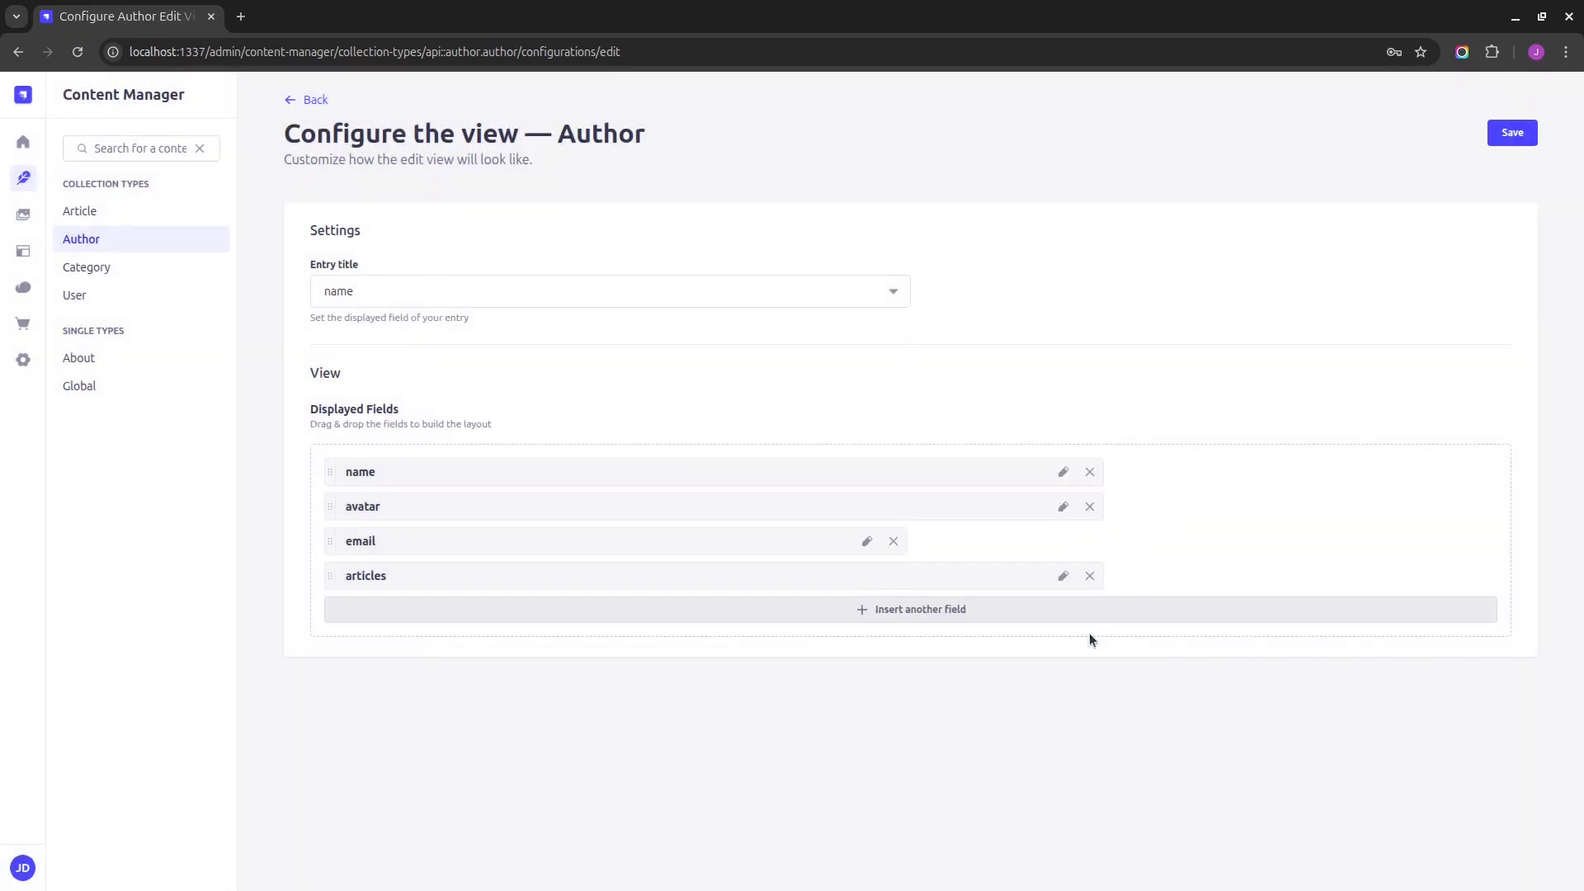
pyautogui.click(1512, 133)
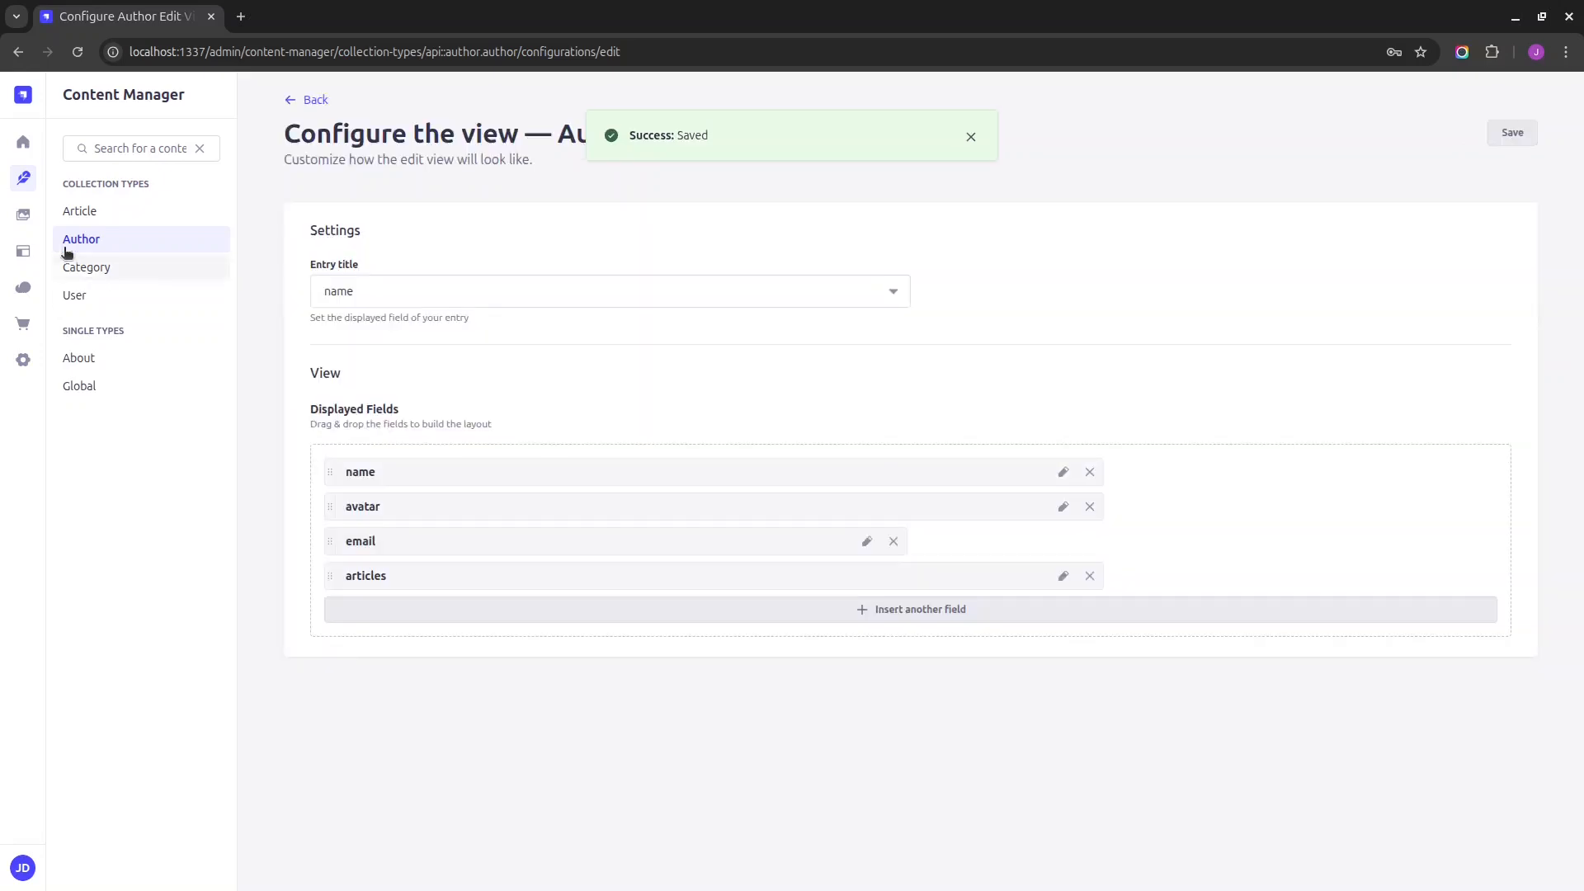
# - Open the first Author entry in the Content Manager and check whether its articles relation can be edited
pyautogui.click(23, 177)
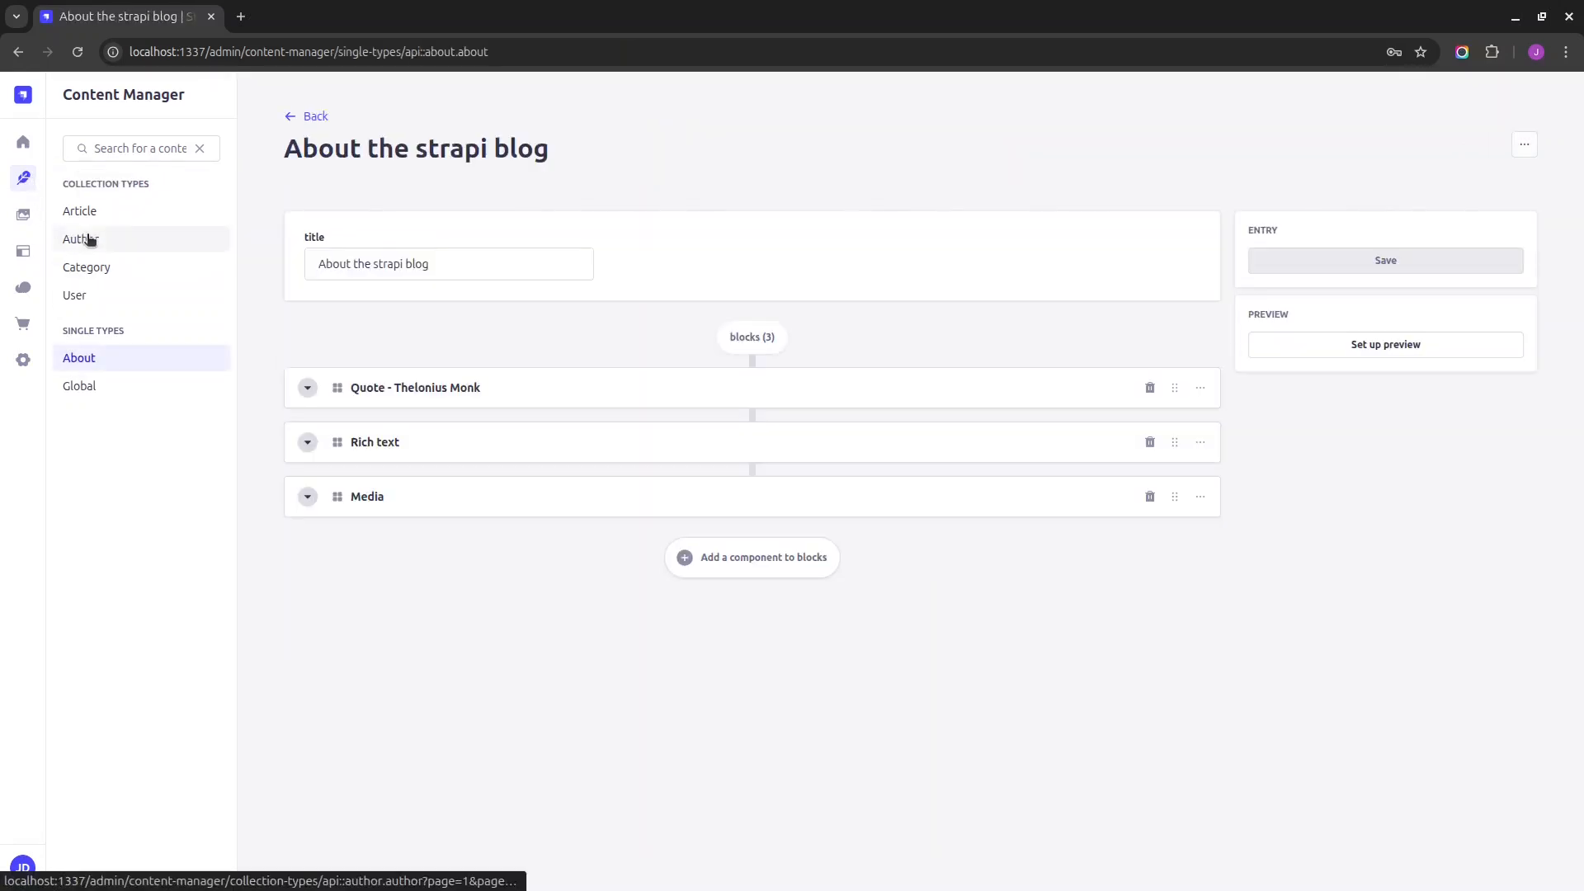
pyautogui.click(95, 238)
pyautogui.click(599, 338)
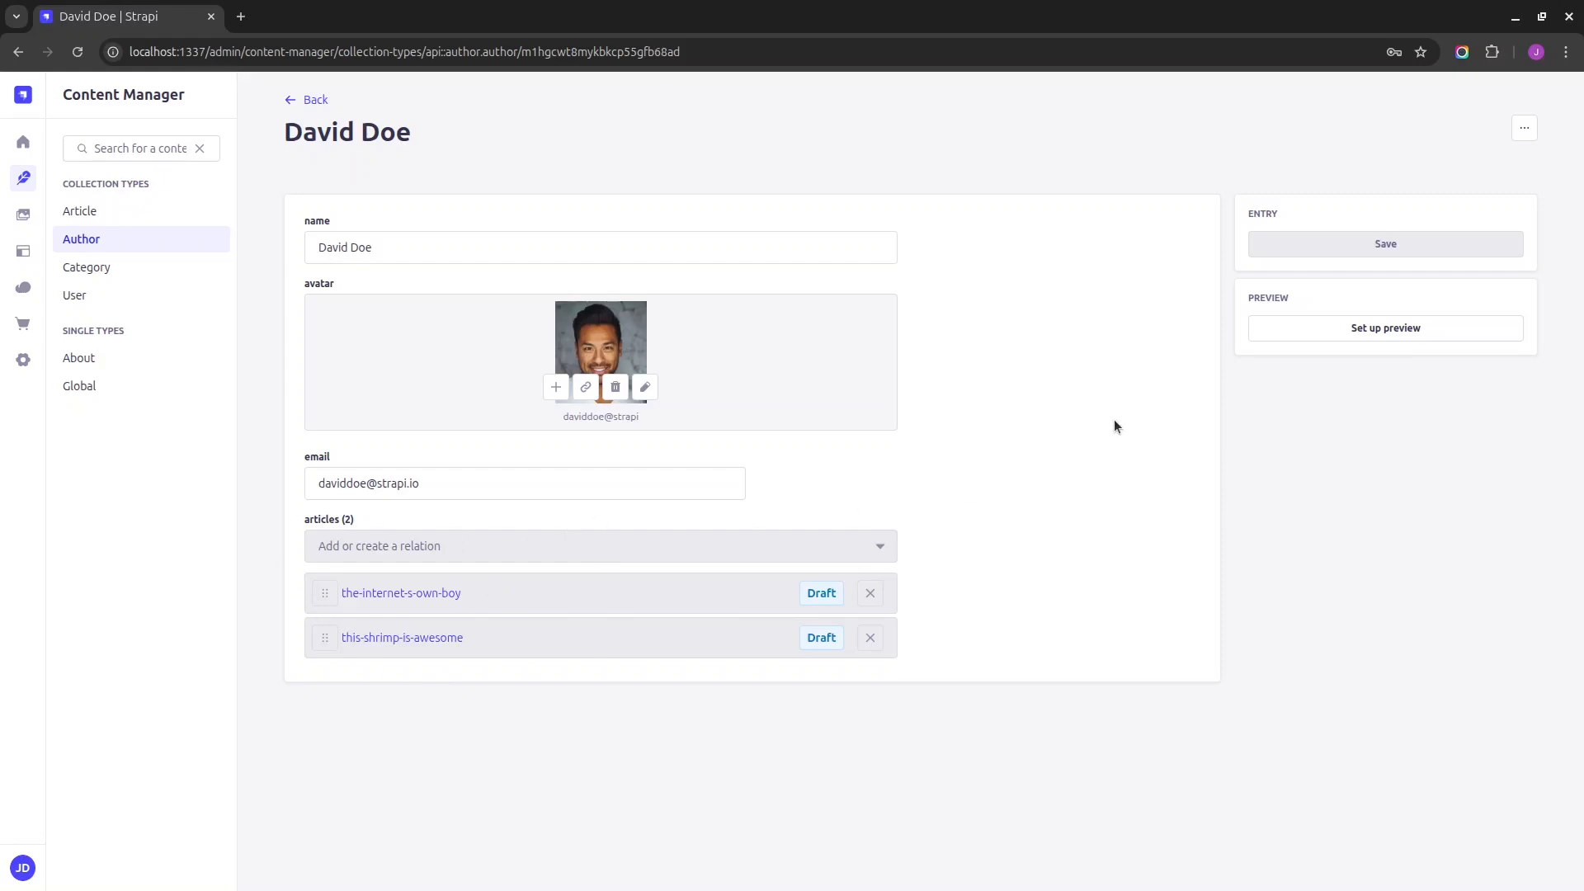
# - Enter "this is a placeholder" as the articles field's placeholder in the Author edit view configuration
pyautogui.click(23, 253)
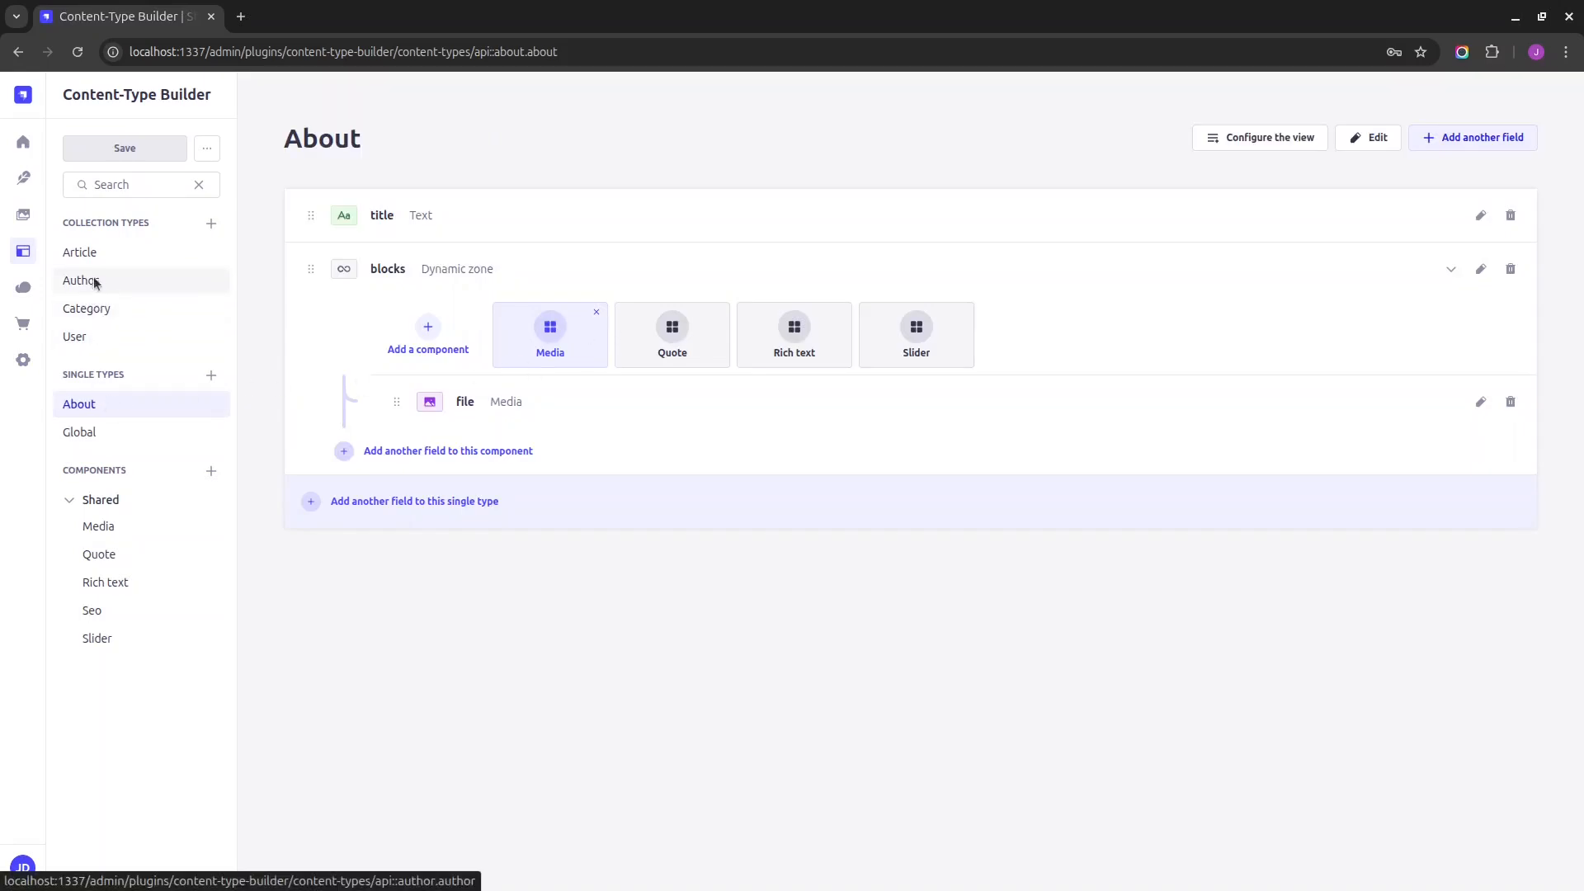
pyautogui.click(93, 281)
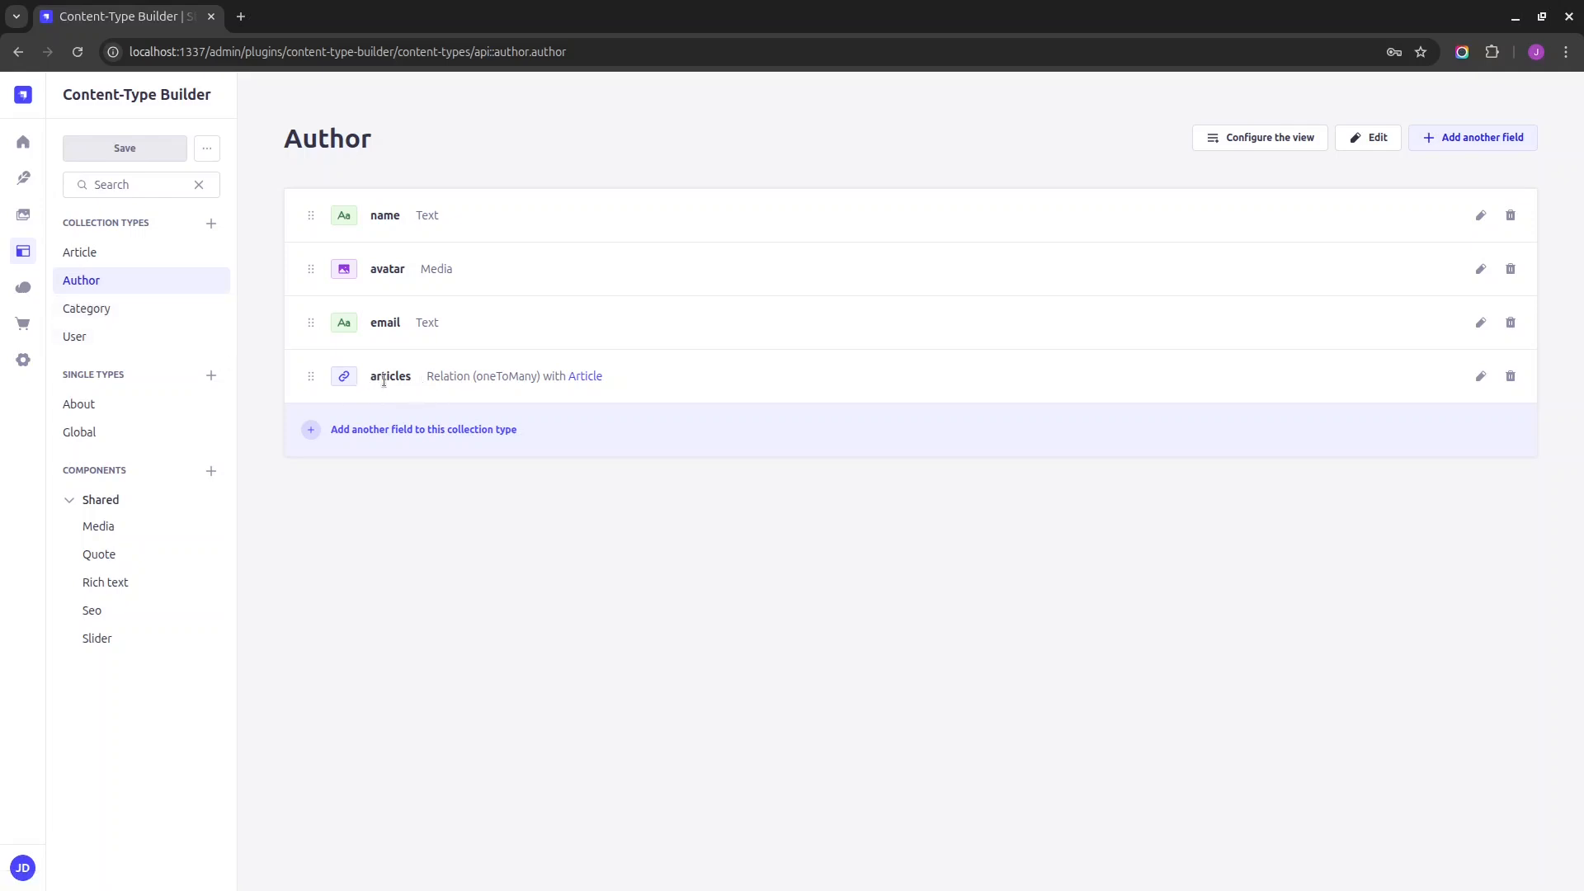
pyautogui.click(23, 215)
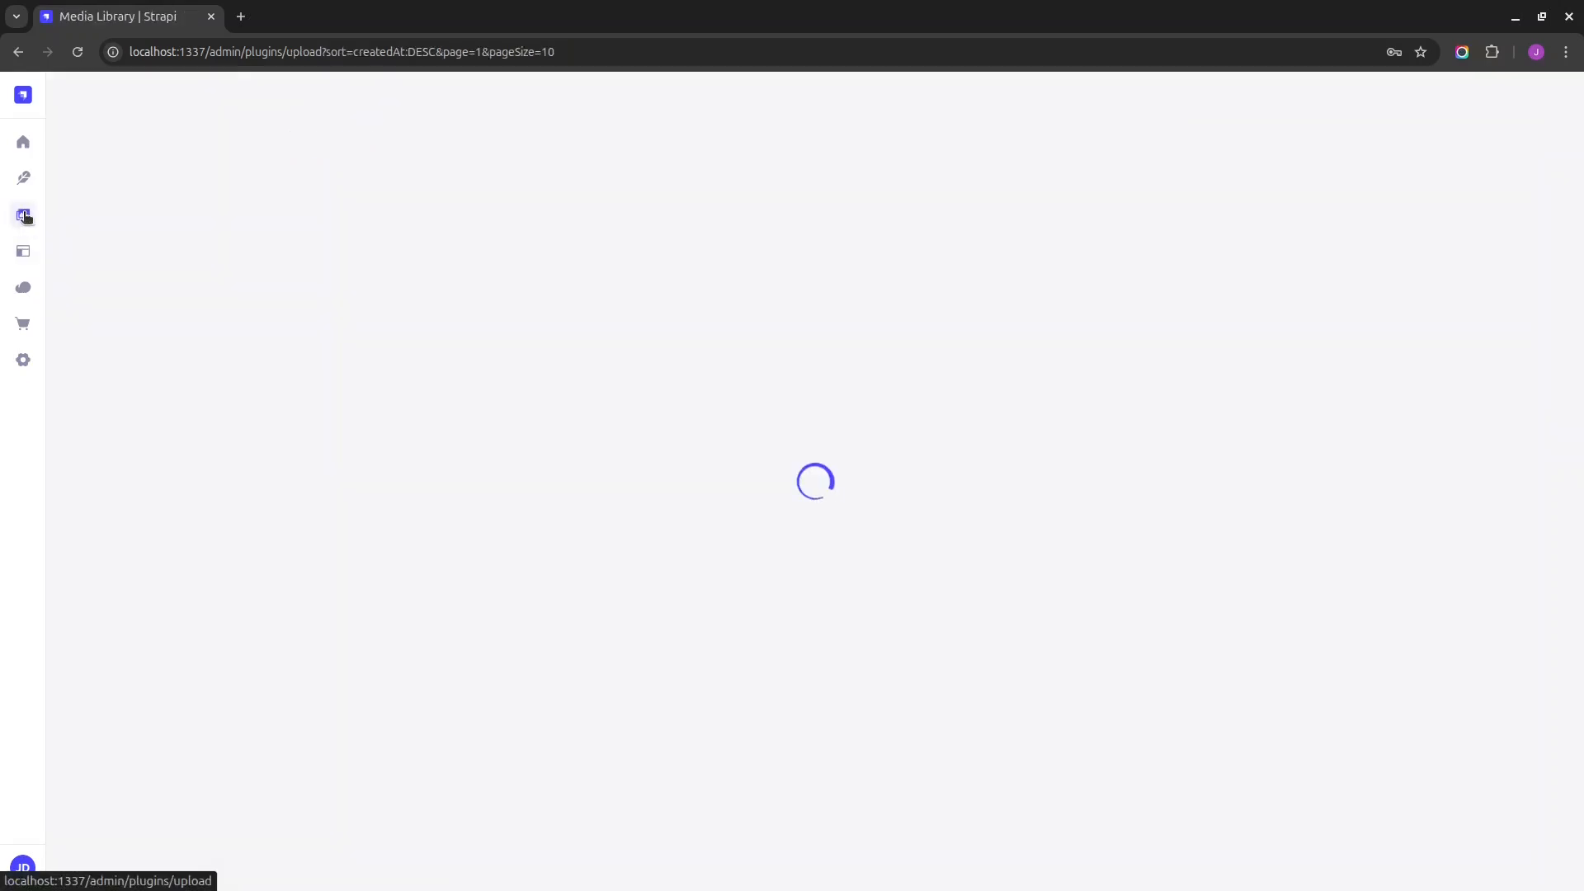
pyautogui.click(31, 259)
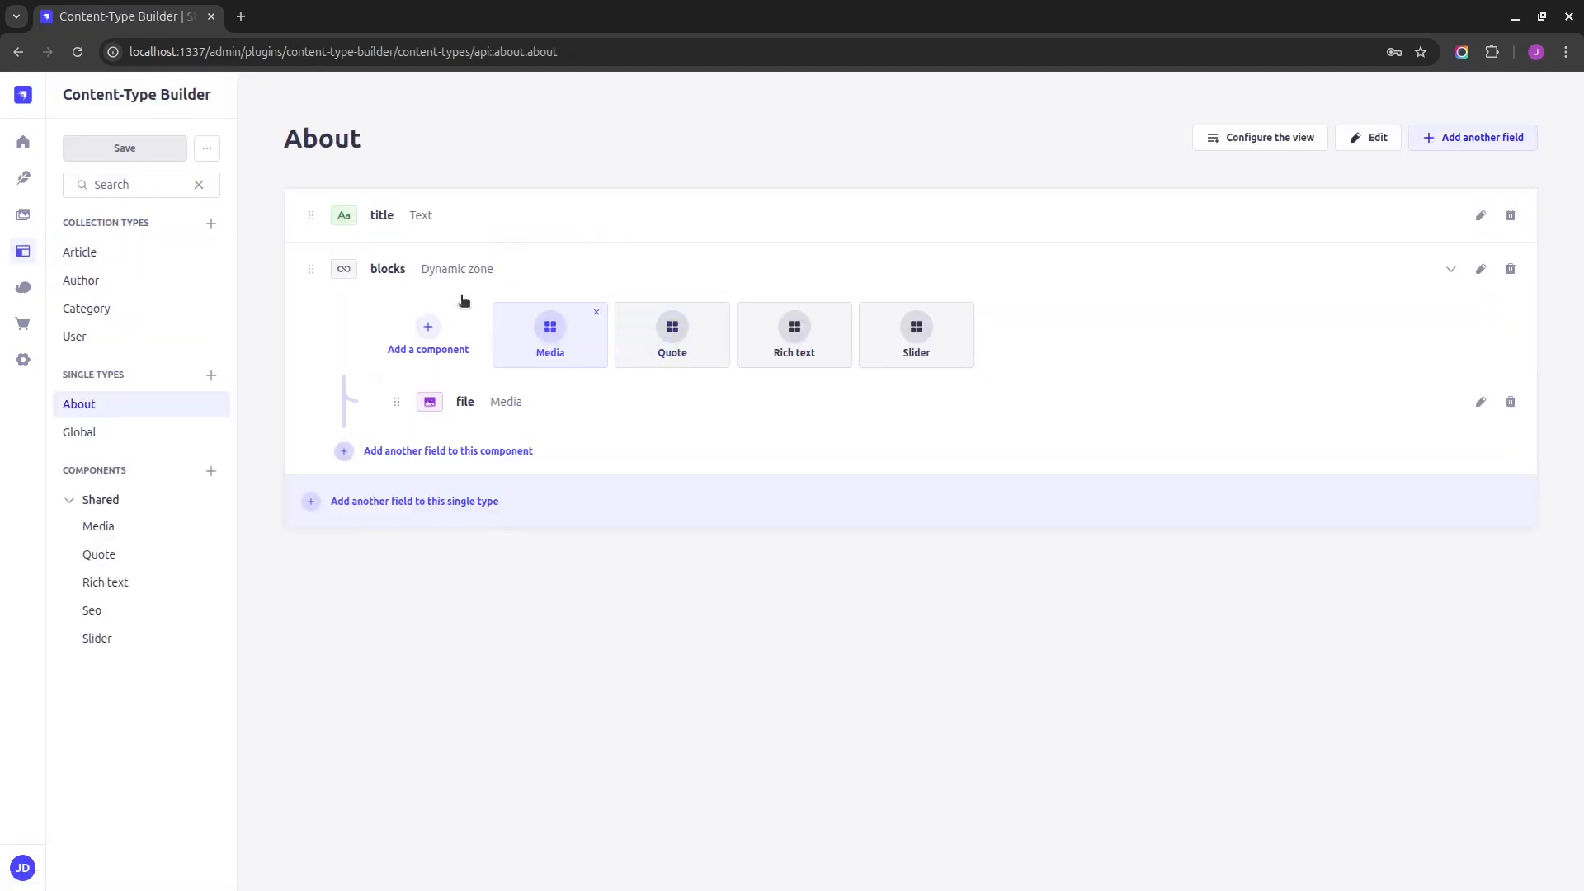
pyautogui.click(116, 282)
pyautogui.click(1275, 142)
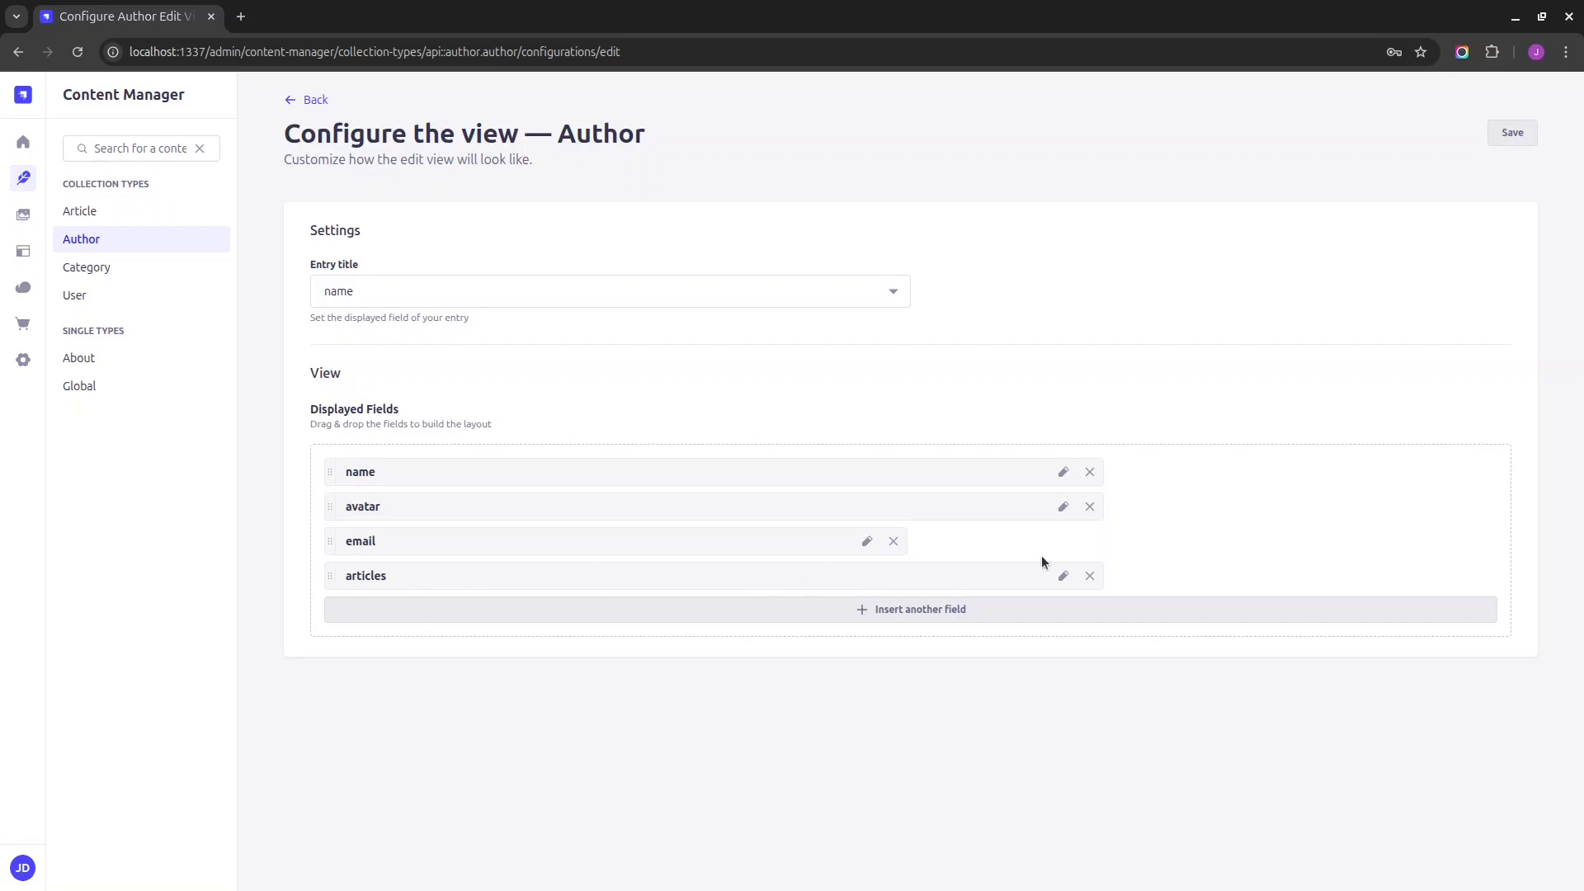
pyautogui.click(1064, 575)
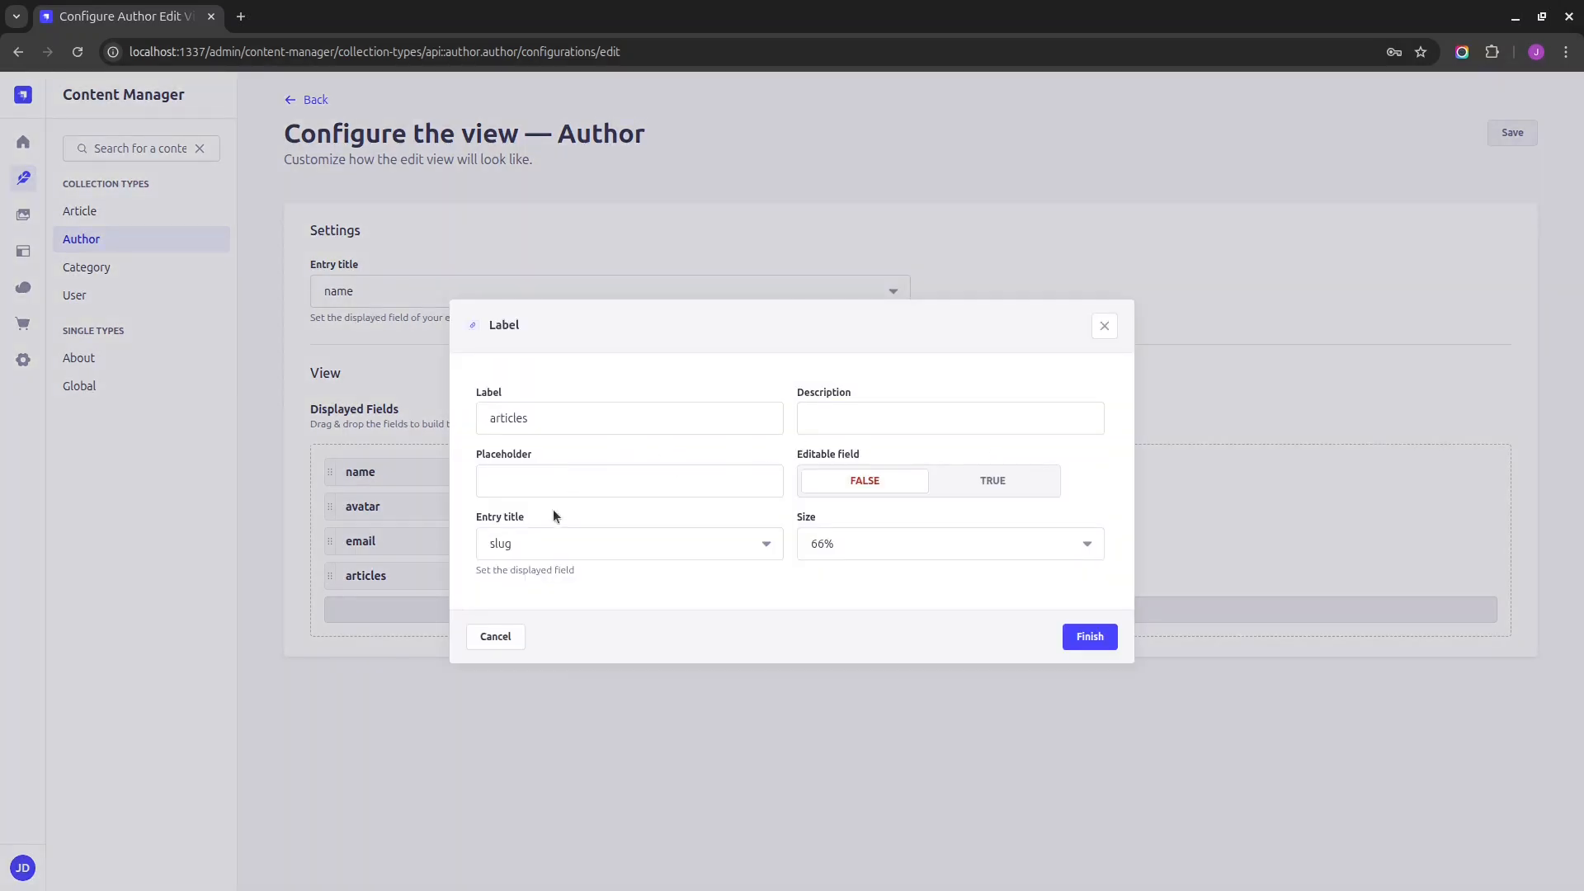
pyautogui.click(548, 492)
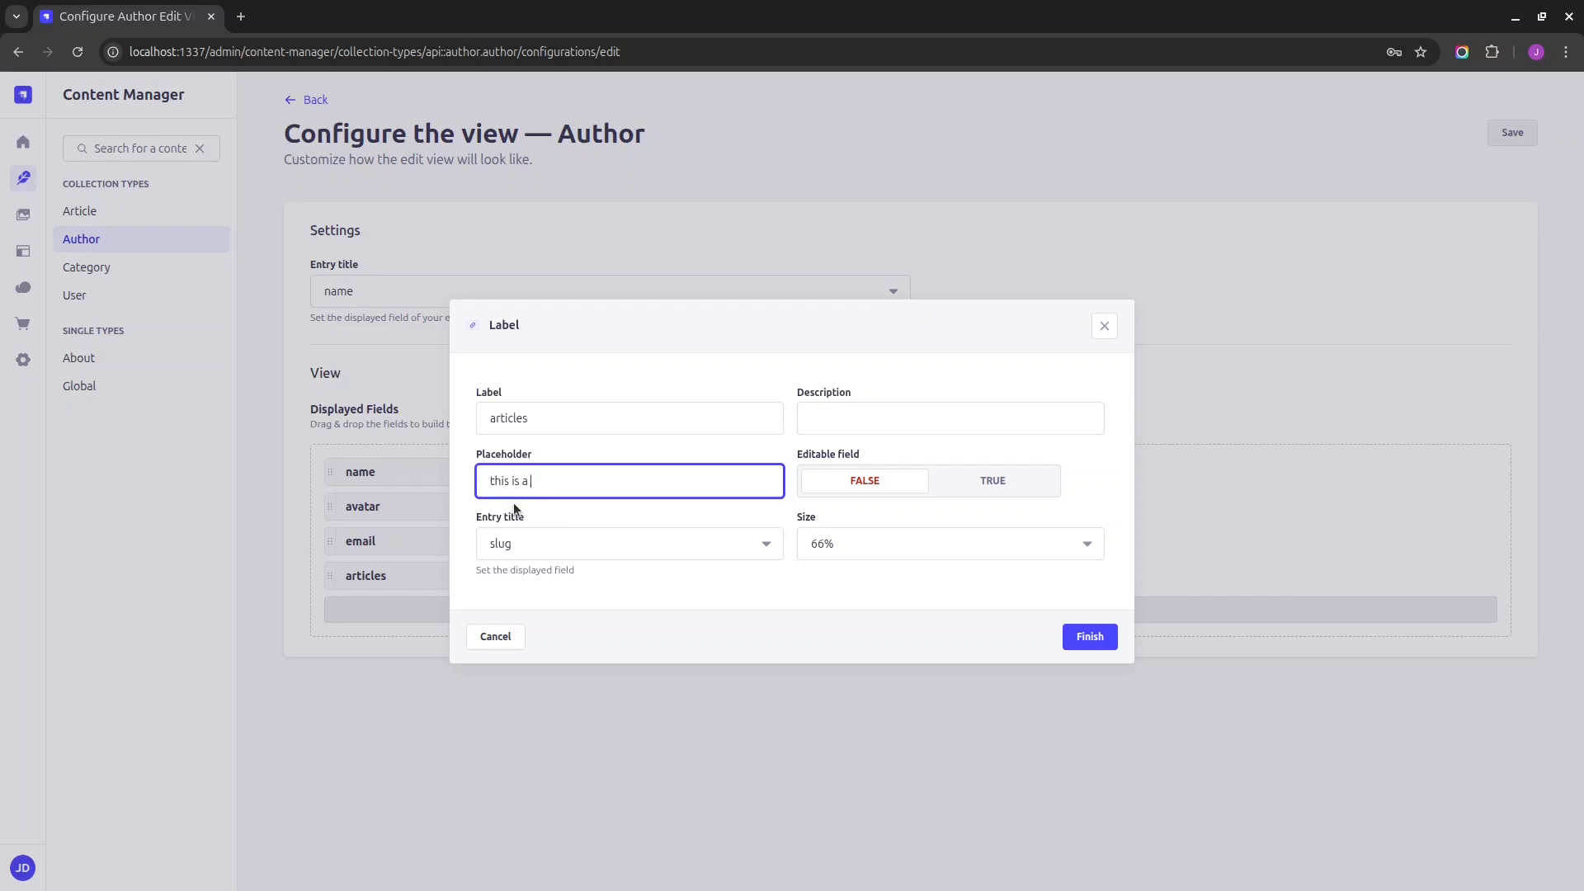
pyautogui.write('this is a placeholder')
# - Enter "this is a description" as the articles field's description, finish the field settings and save the layout
pyautogui.click(848, 419)
pyautogui.write('this is  a de')
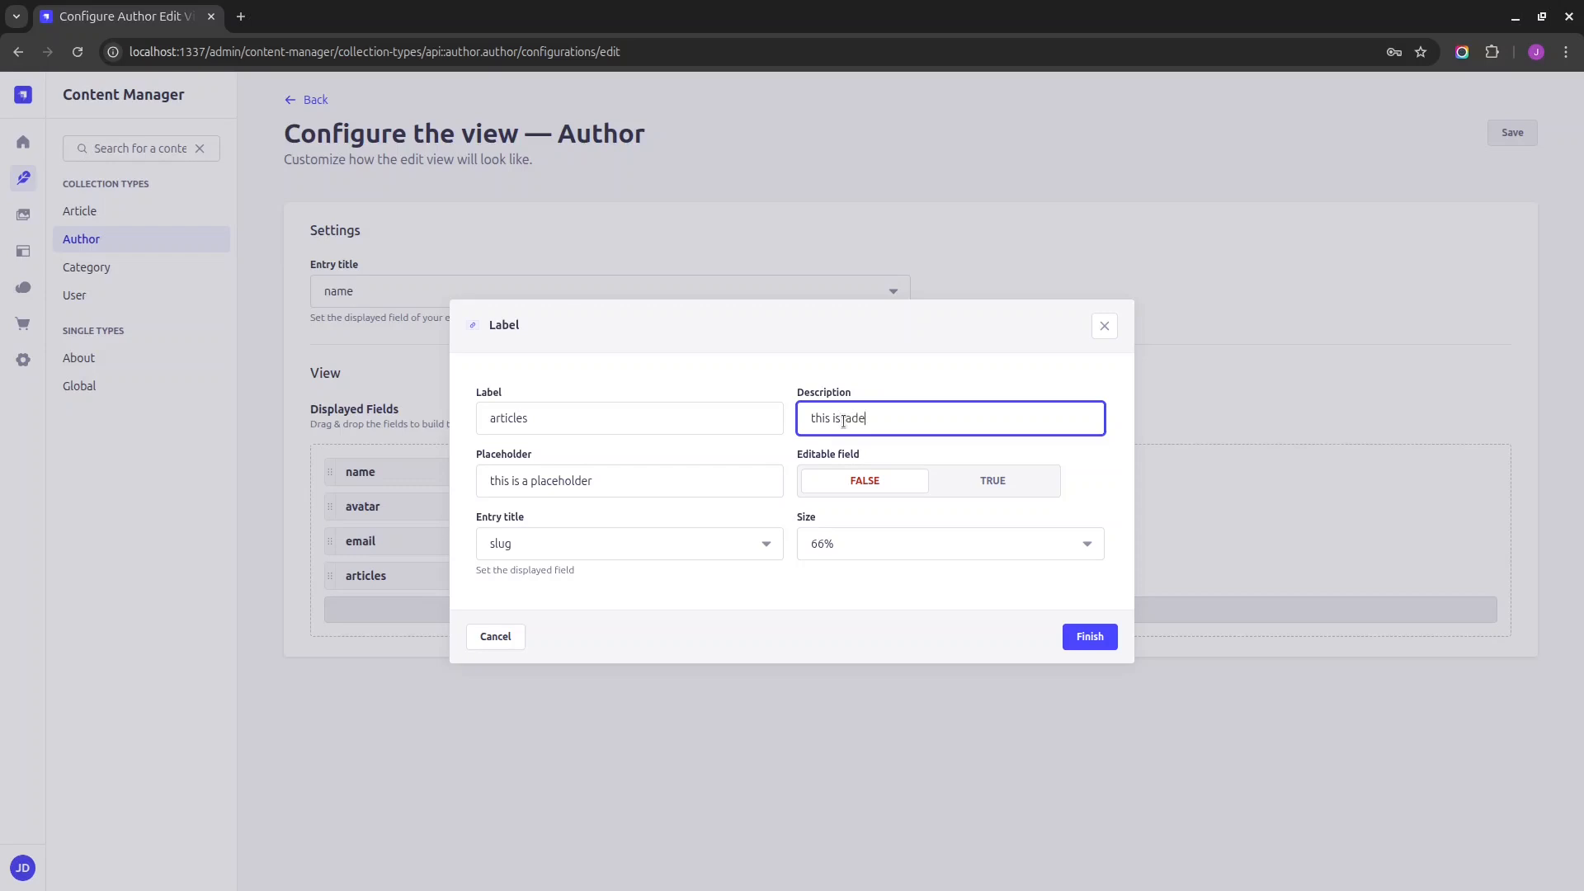
pyautogui.write('scription')
pyautogui.click(1089, 637)
pyautogui.click(1512, 134)
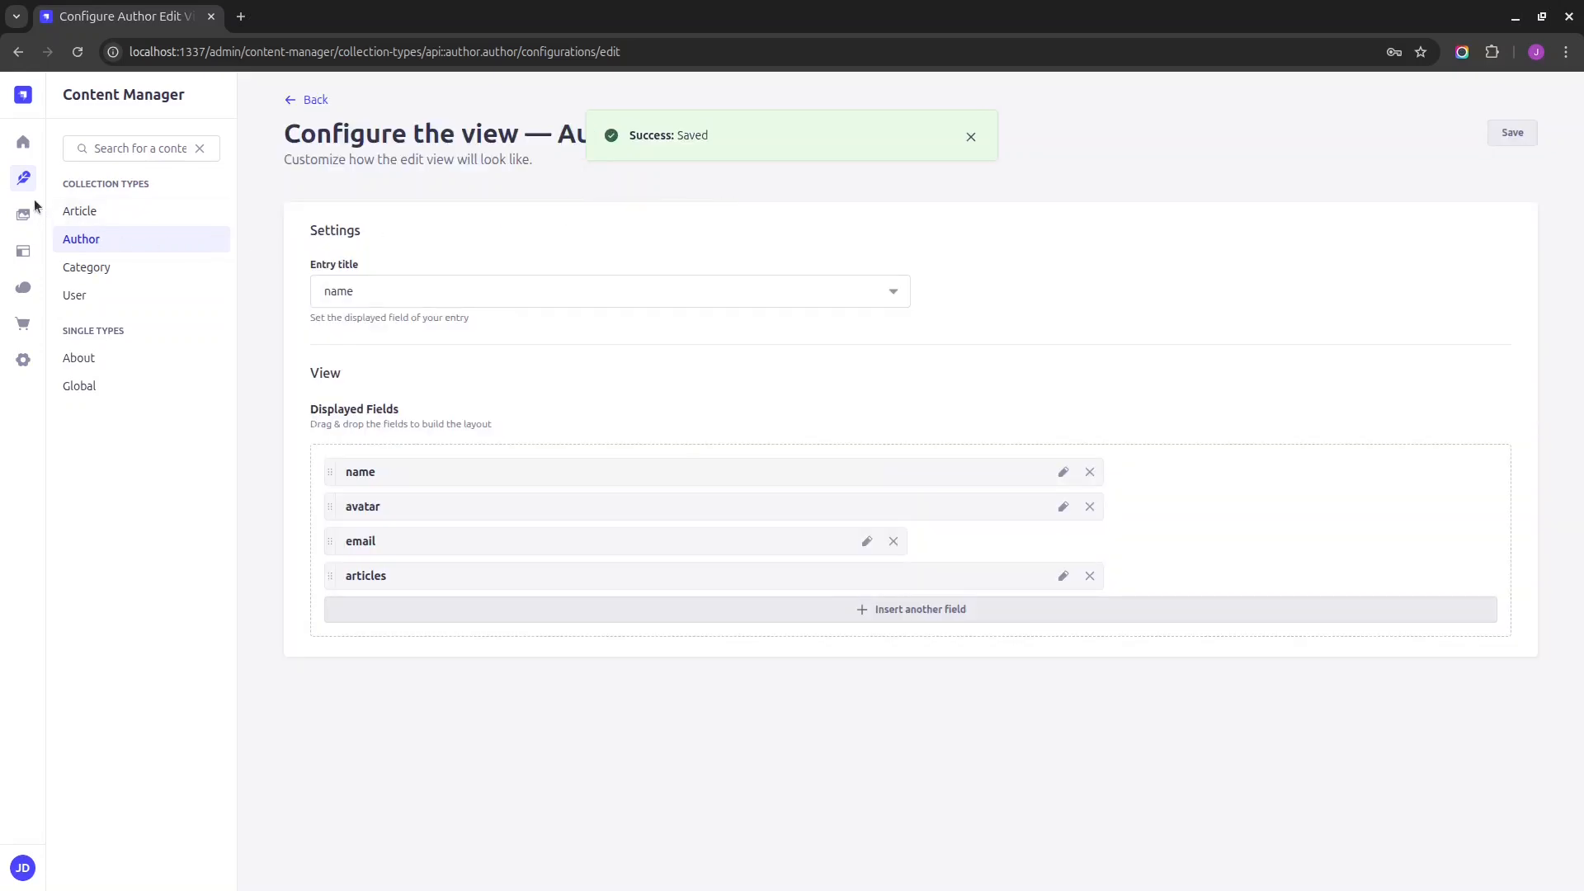
# - Reopen the first Author entry and examine the placeholder and description text shown for the articles field
pyautogui.click(79, 357)
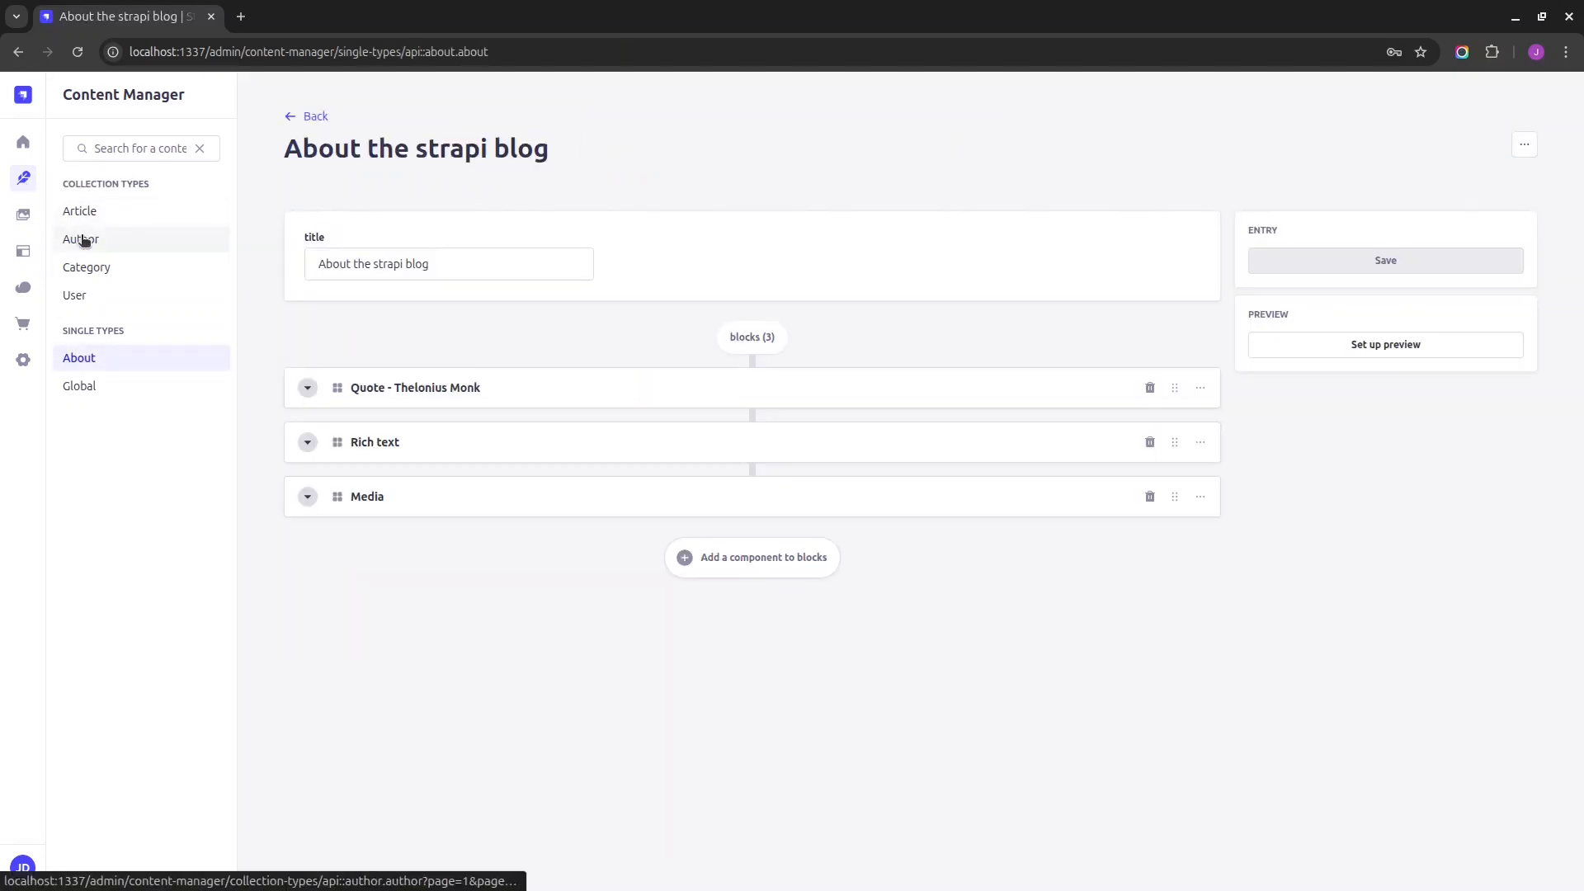
pyautogui.click(84, 240)
pyautogui.click(645, 346)
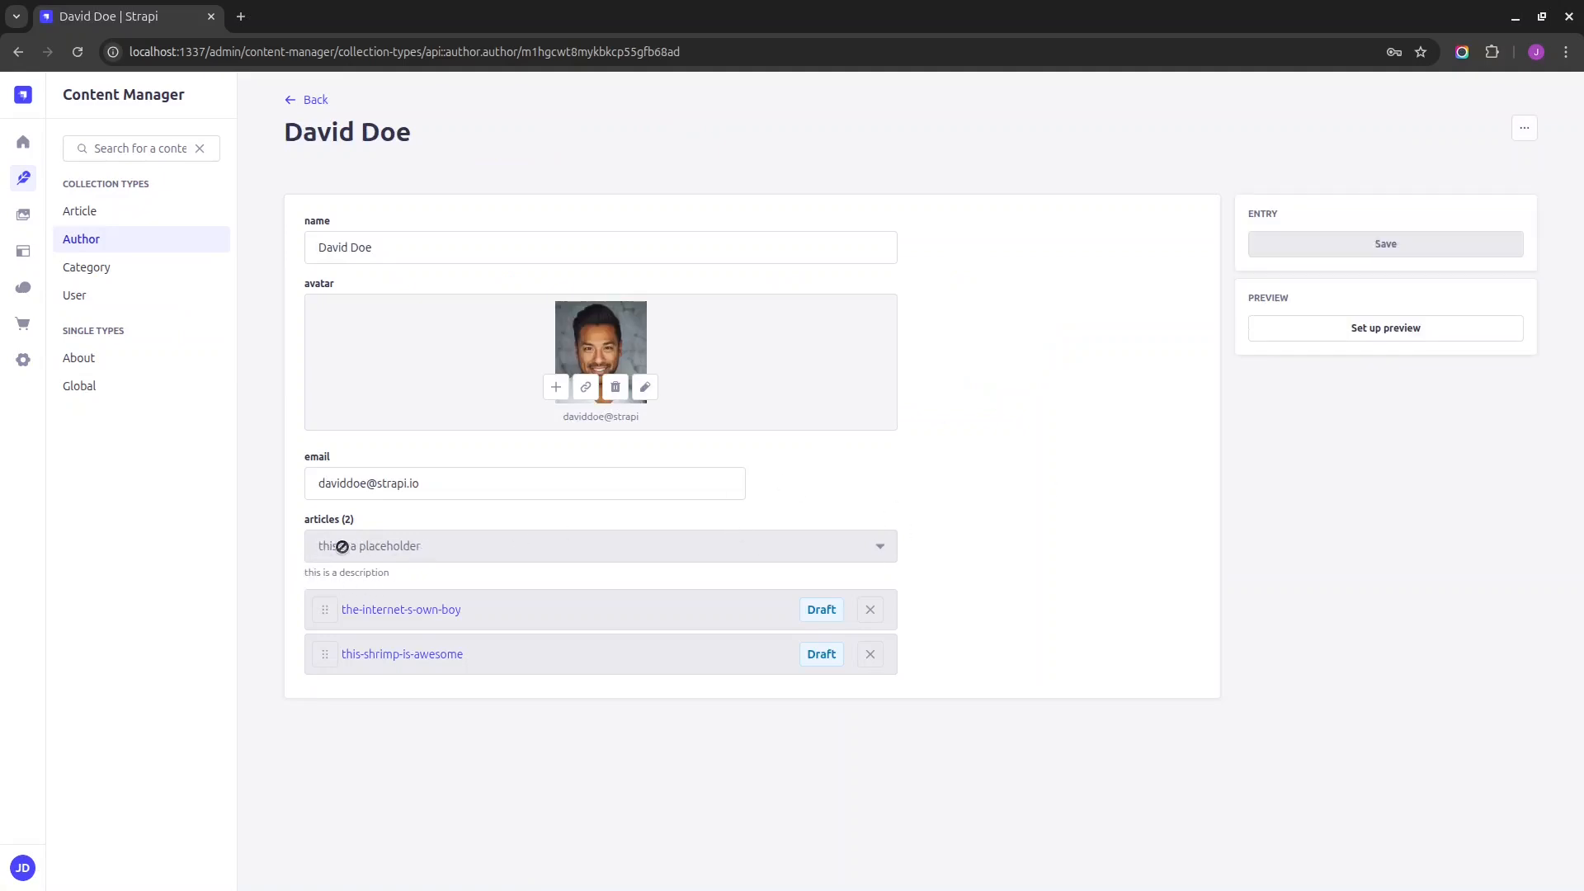
pyautogui.moveTo(311, 572); pyautogui.dragTo(408, 572)
pyautogui.click(409, 571)
pyautogui.moveTo(302, 575); pyautogui.dragTo(460, 581)
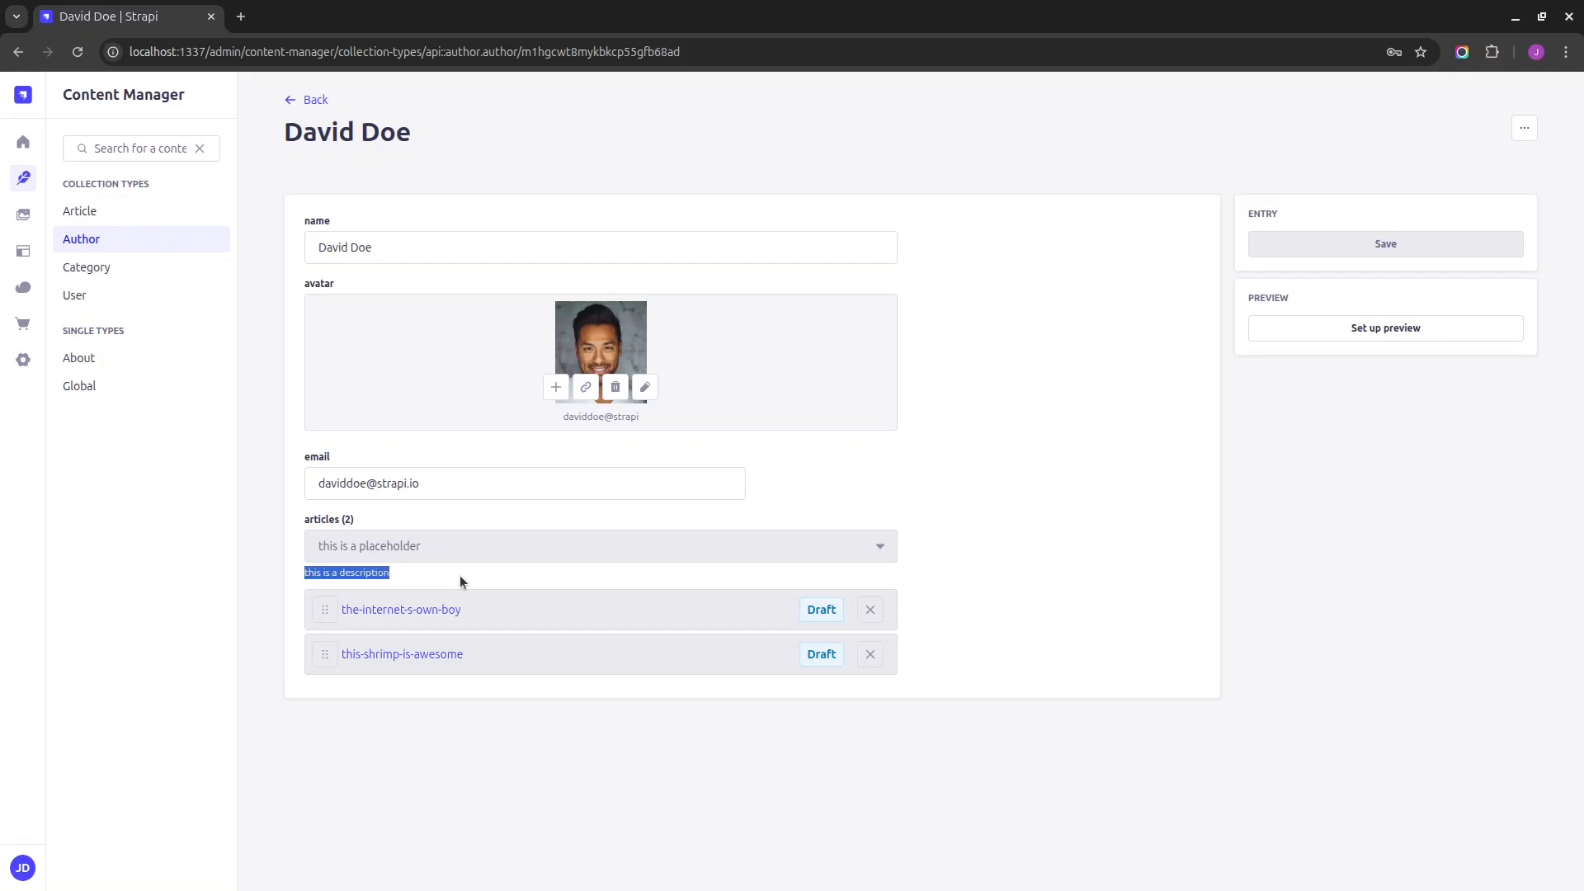
pyautogui.click(674, 443)
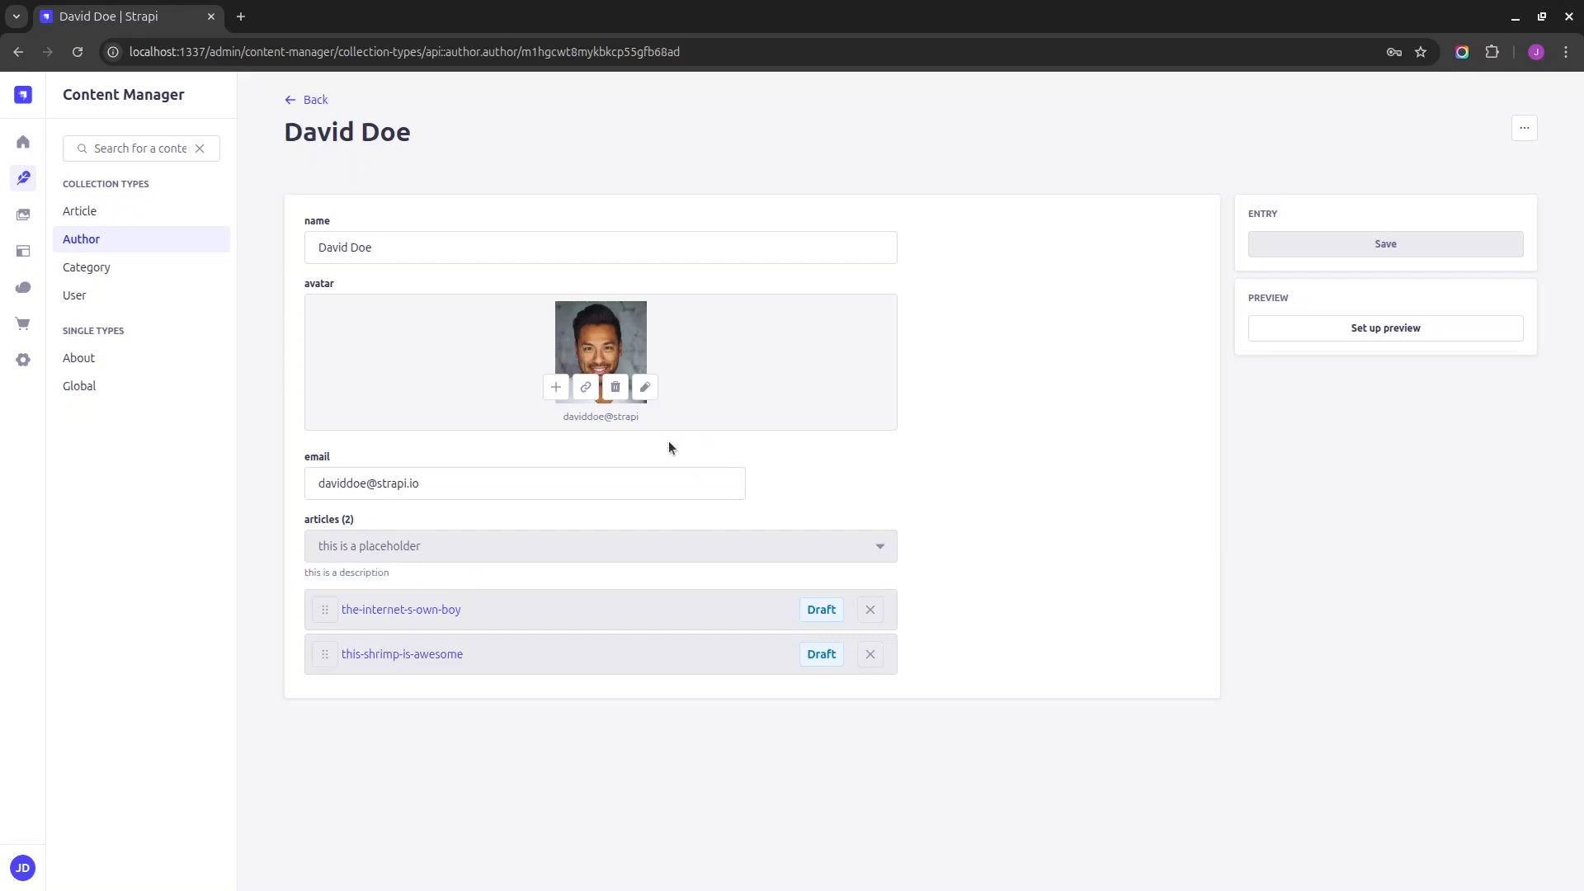